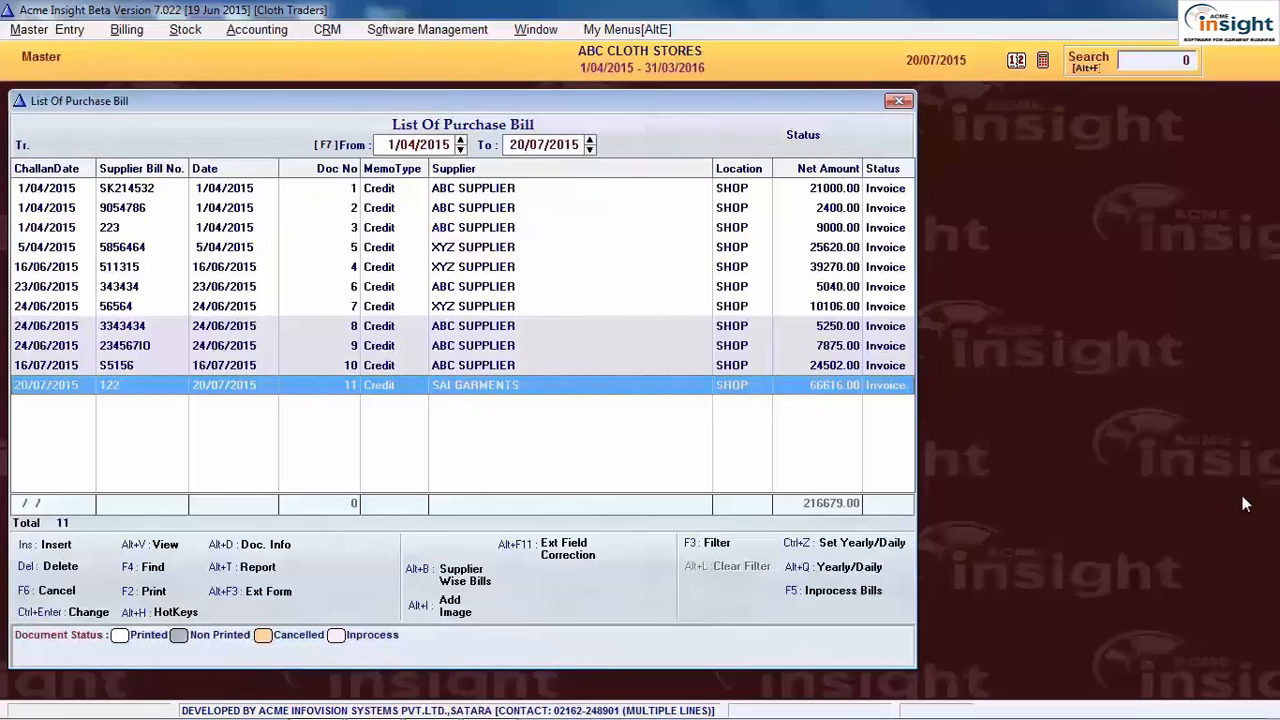
# - Try to delete the ABC SUPPLIER purchase bill with document number 8 and dismiss the alerts
pyautogui.press('Up')
pyautogui.press('Up')
pyautogui.press('Up')
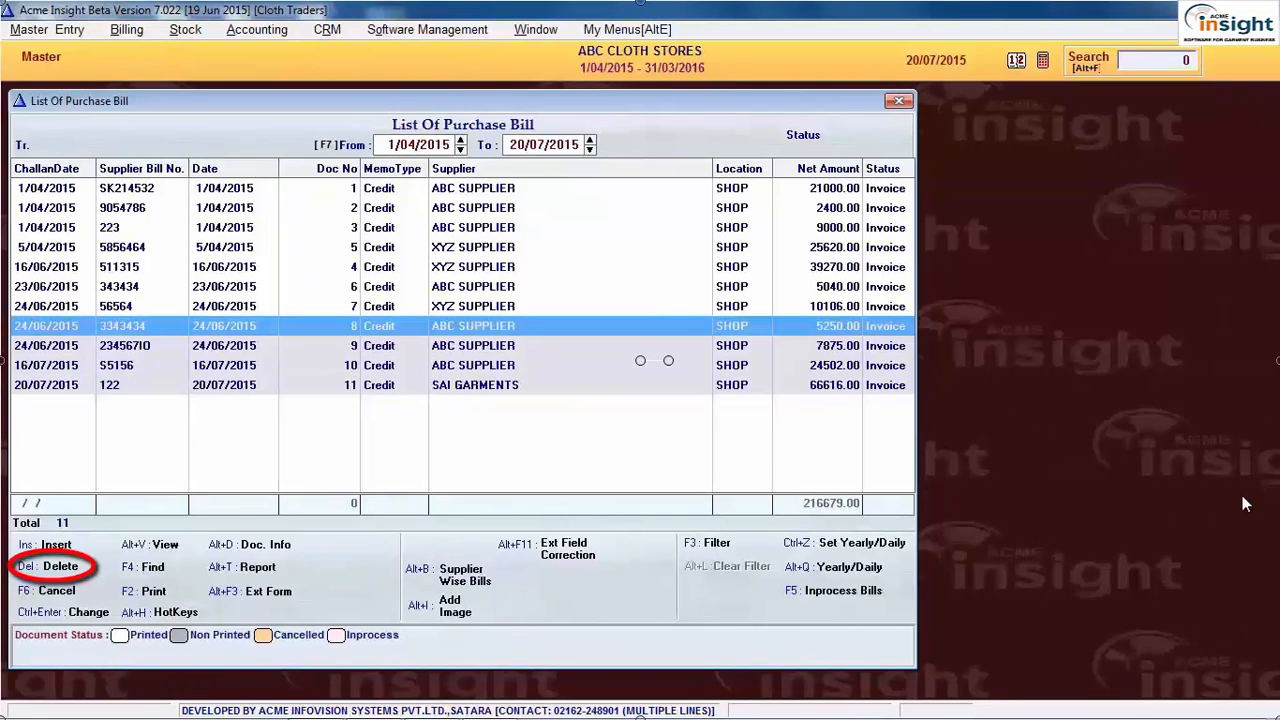
pyautogui.press('Delete')
pyautogui.click(586, 402)
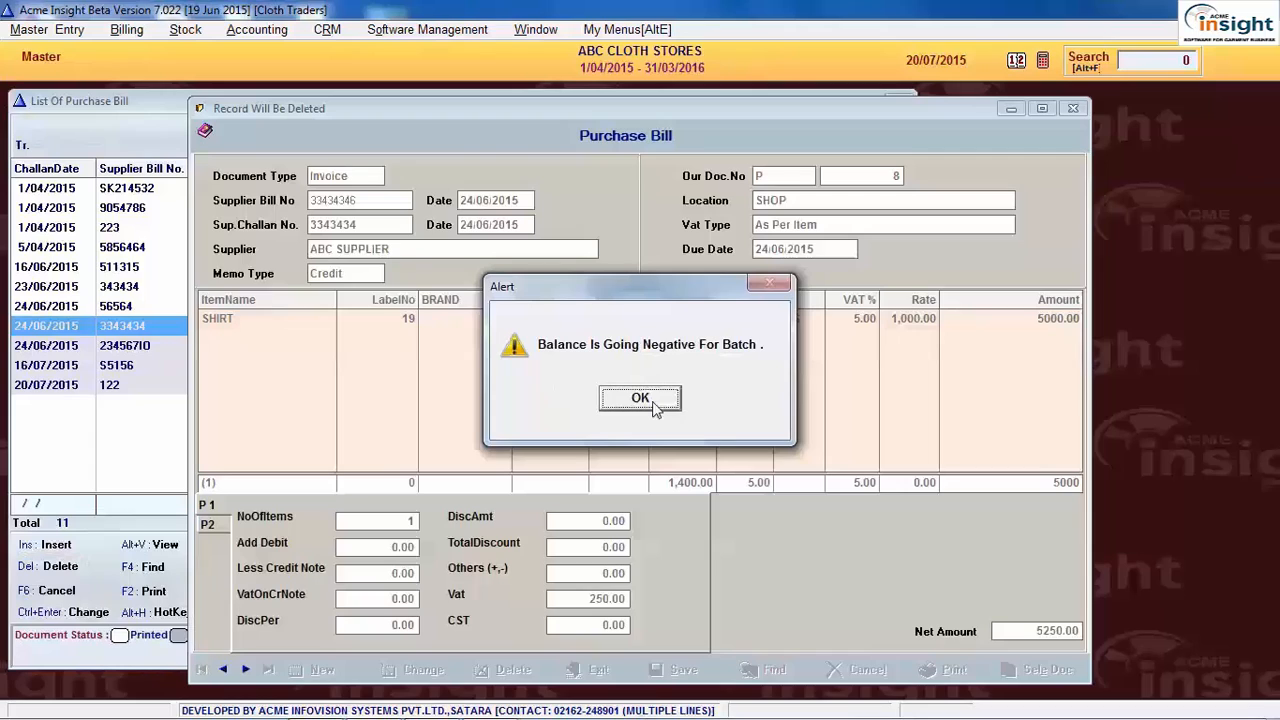
pyautogui.click(655, 407)
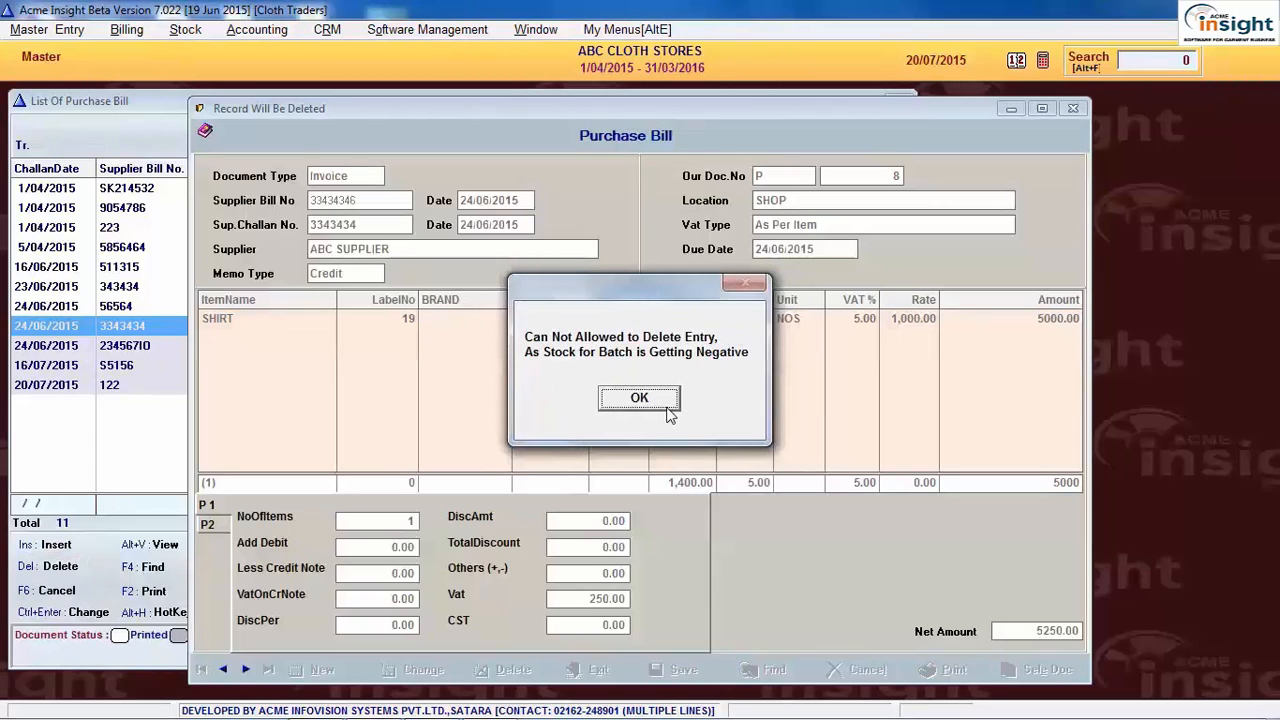
pyautogui.click(640, 399)
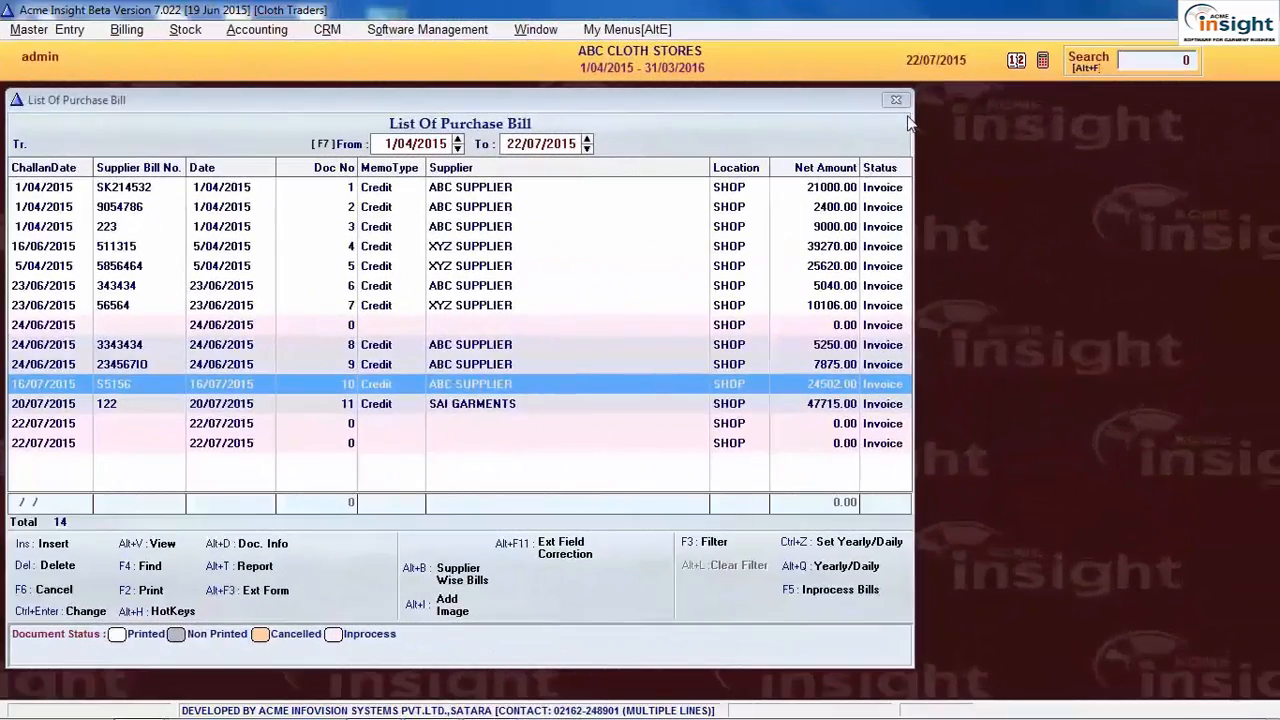
# - Cancel the XYZ SUPPLIER purchase bill with document number 7 and move the selection off its row
pyautogui.click(463, 312)
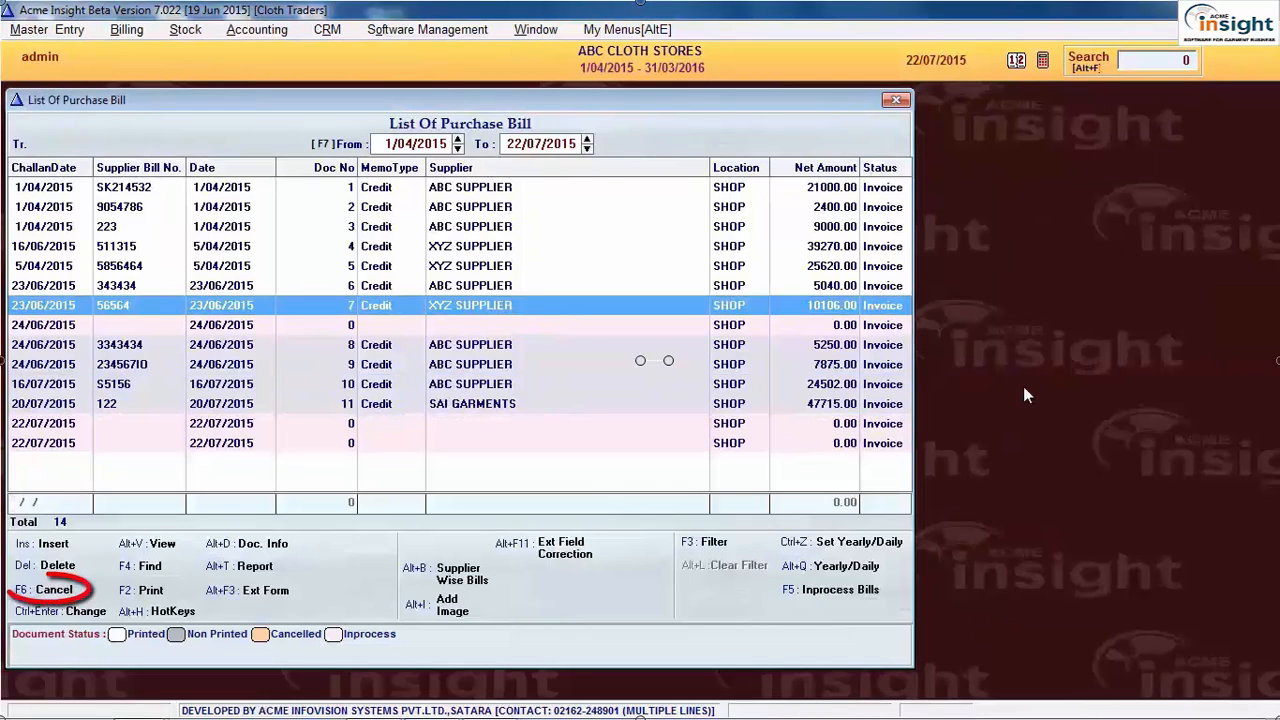
pyautogui.press('F6')
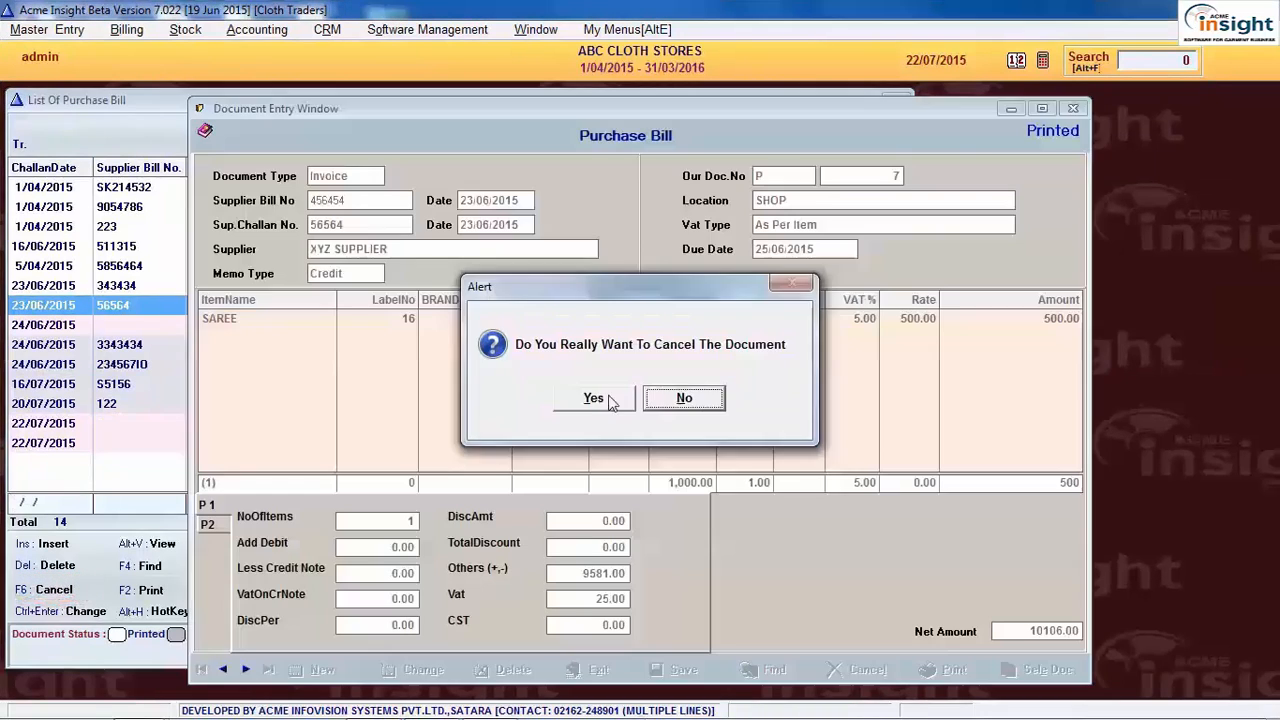
pyautogui.click(594, 395)
pyautogui.click(641, 398)
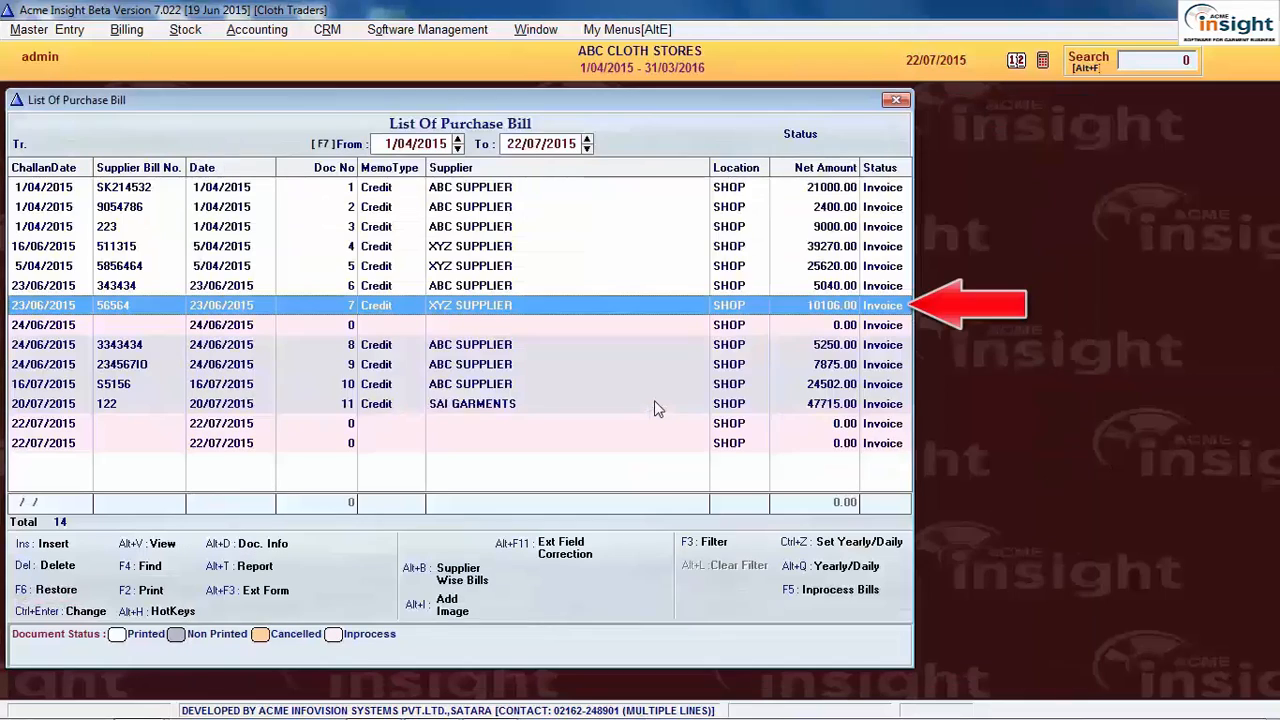
pyautogui.click(628, 365)
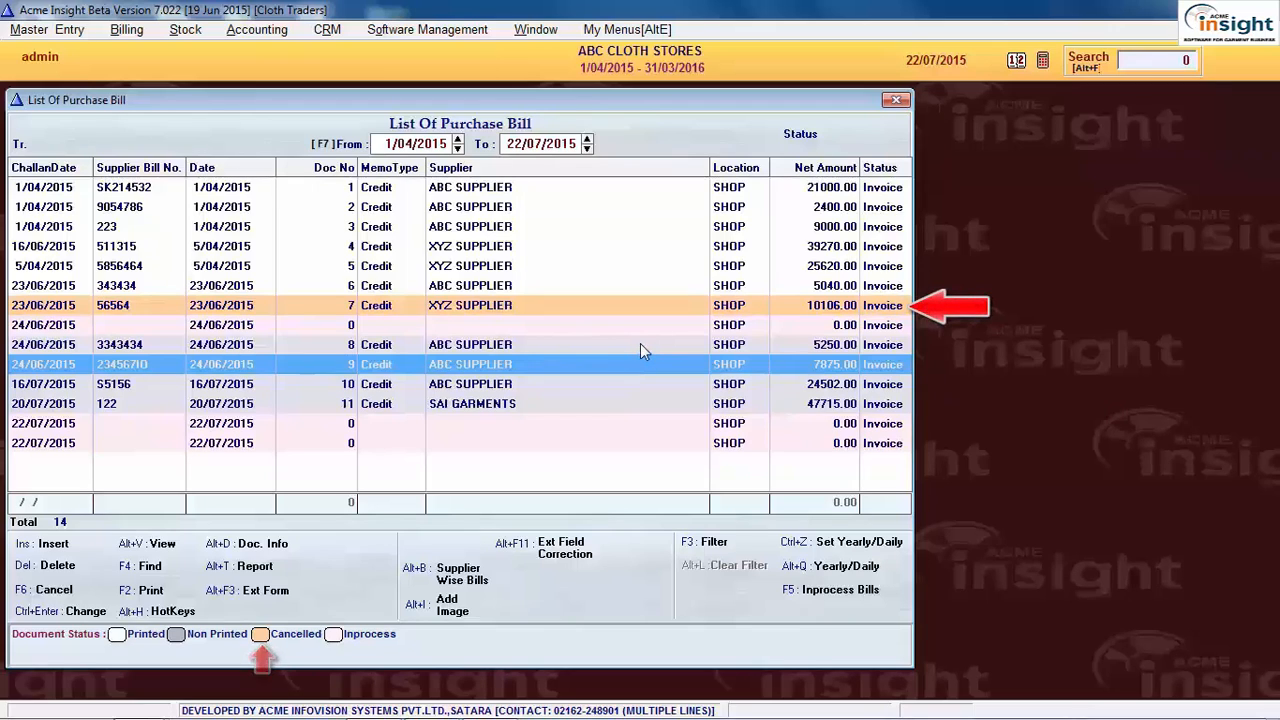
# - Restore the cancelled XYZ SUPPLIER purchase bill, document number 7
pyautogui.press('Up')
pyautogui.press('Up')
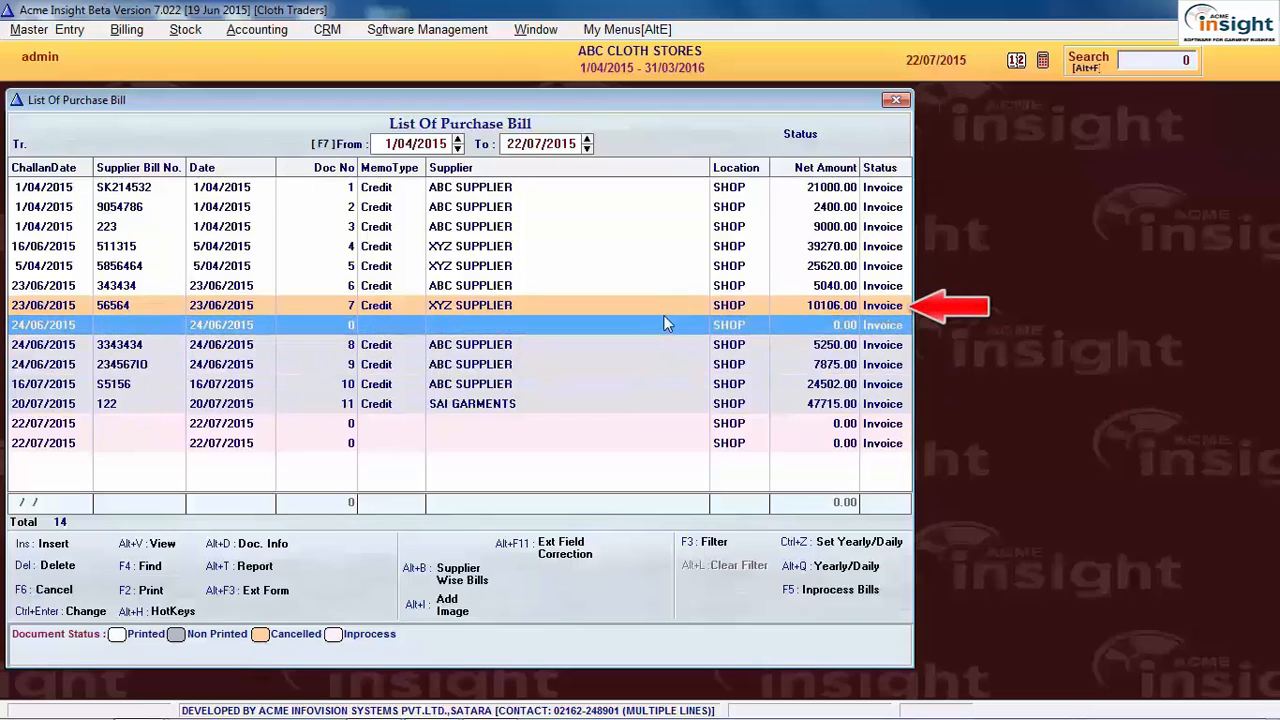
pyautogui.click(691, 310)
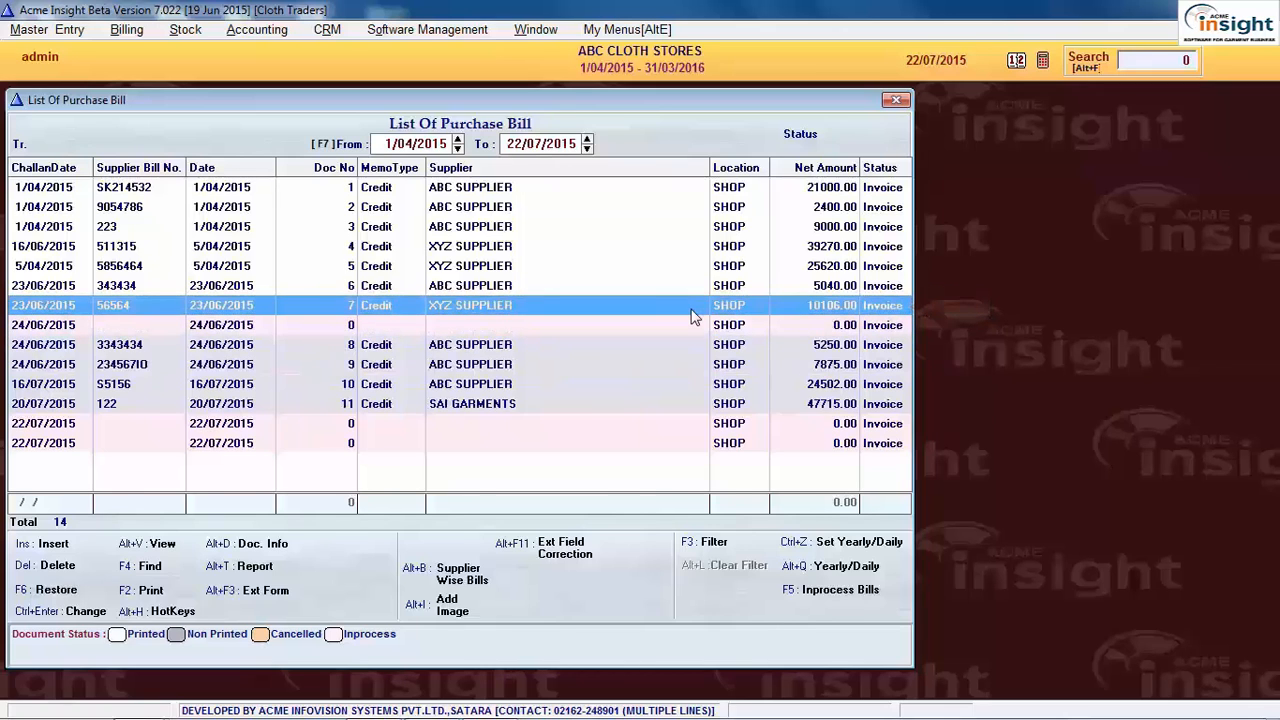
pyautogui.press('F6')
pyautogui.click(605, 400)
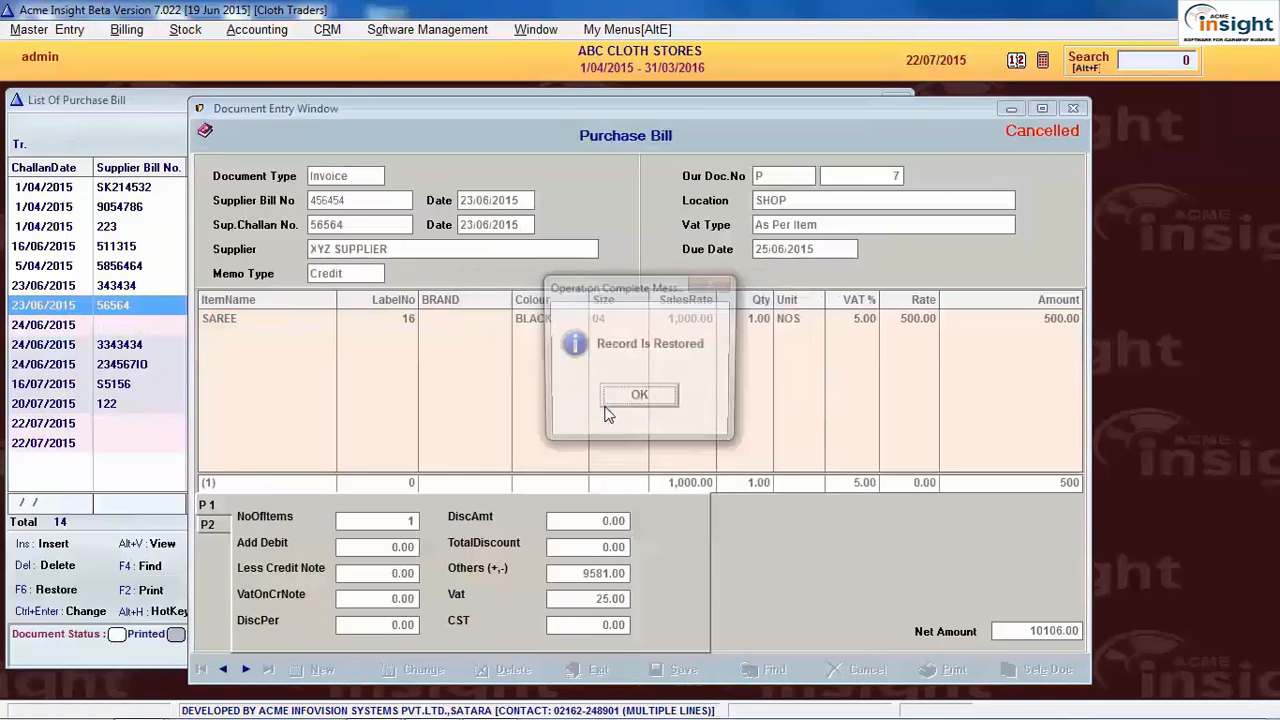
pyautogui.click(636, 398)
pyautogui.press('Escape')
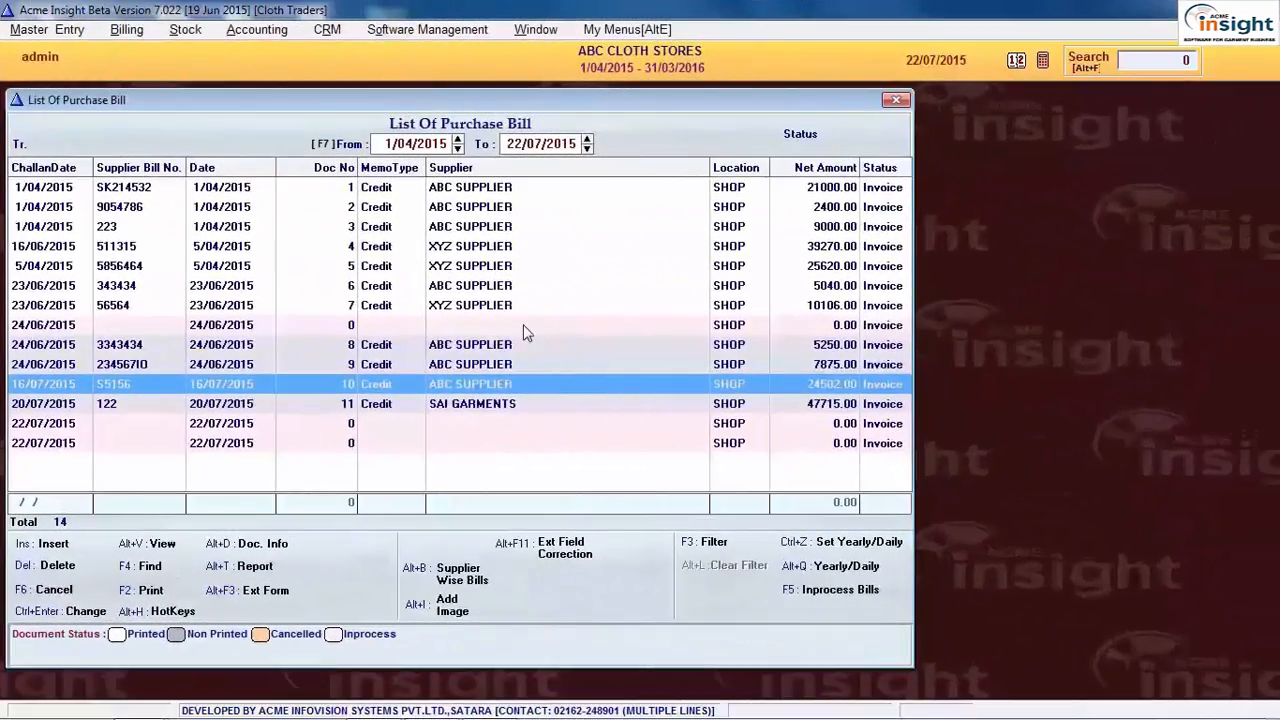
# - Open the XYZ SUPPLIER purchase bill, document number 7, in change mode and save the record
pyautogui.click(530, 310)
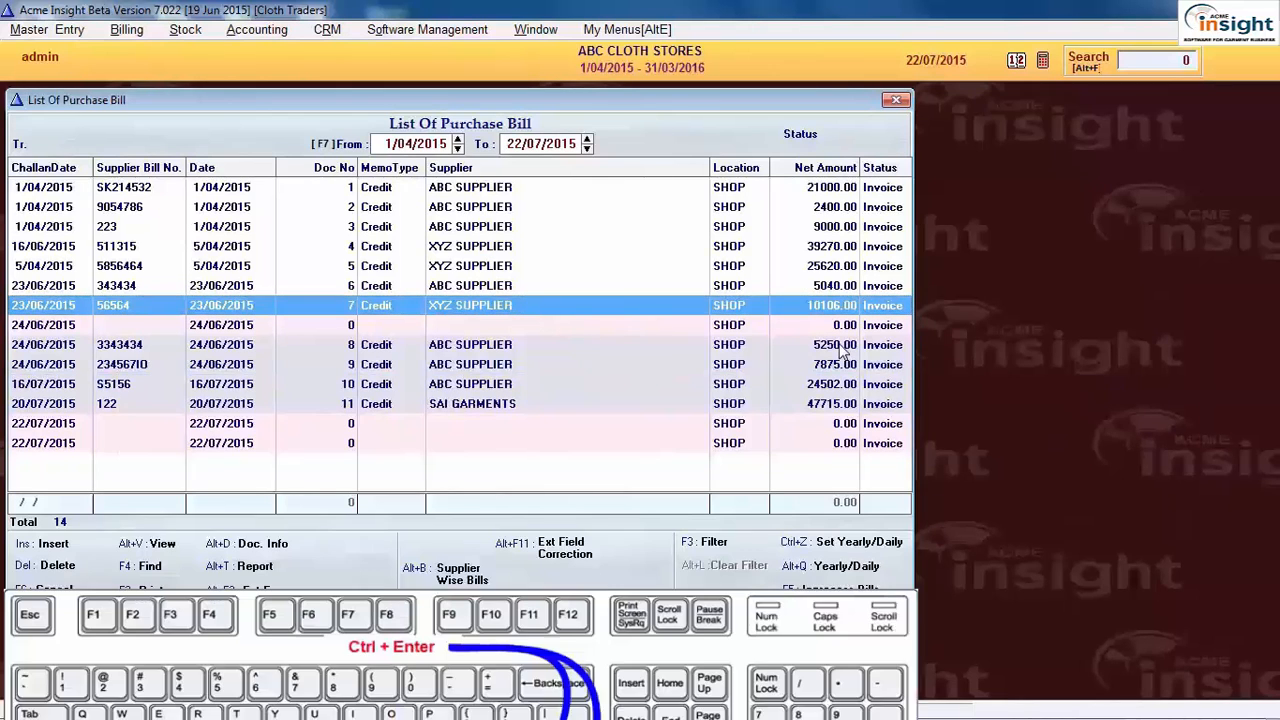
pyautogui.press('Down')
pyautogui.press('Down')
pyautogui.press('Down')
pyautogui.press('Down')
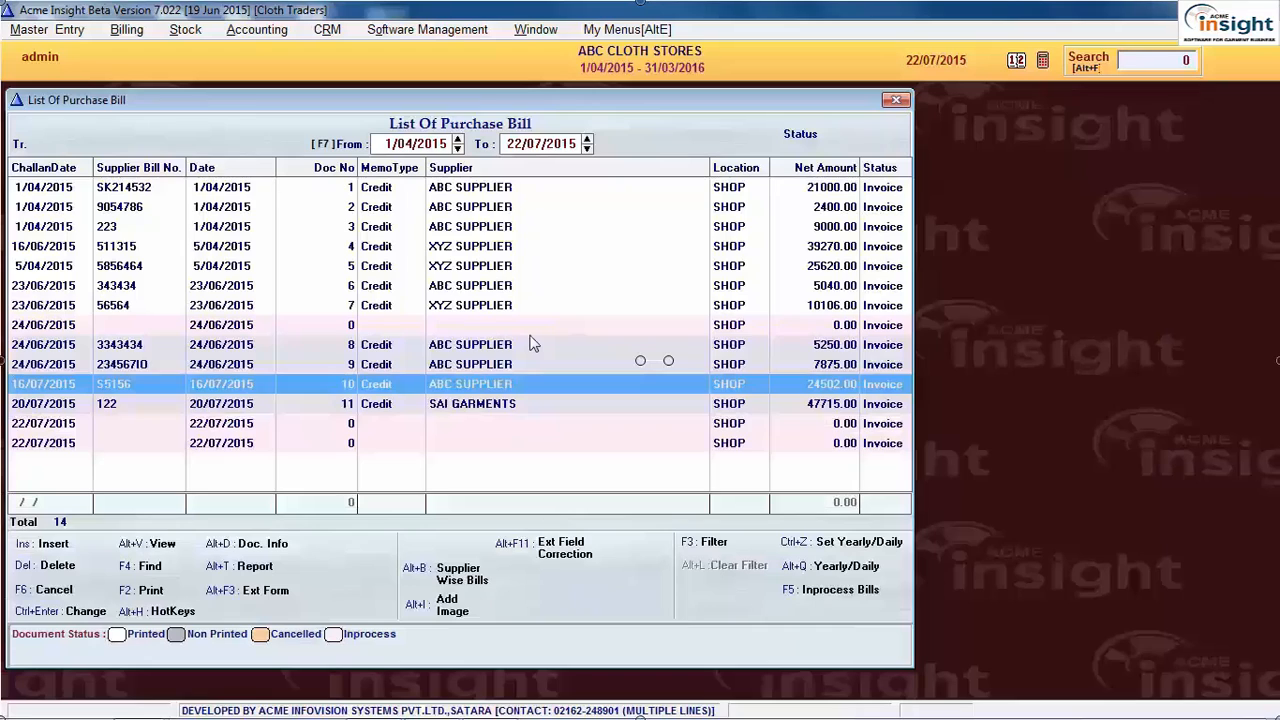
pyautogui.hotkey('ctrl', 'Return')
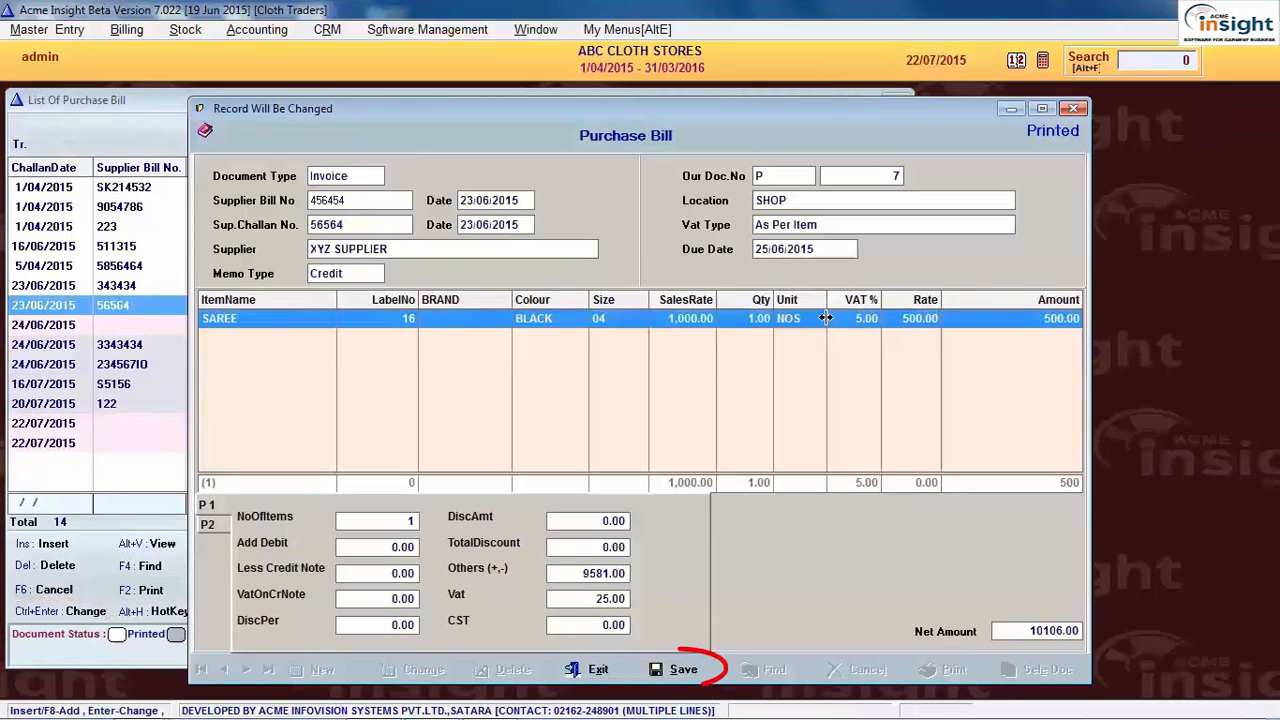
pyautogui.click(684, 672)
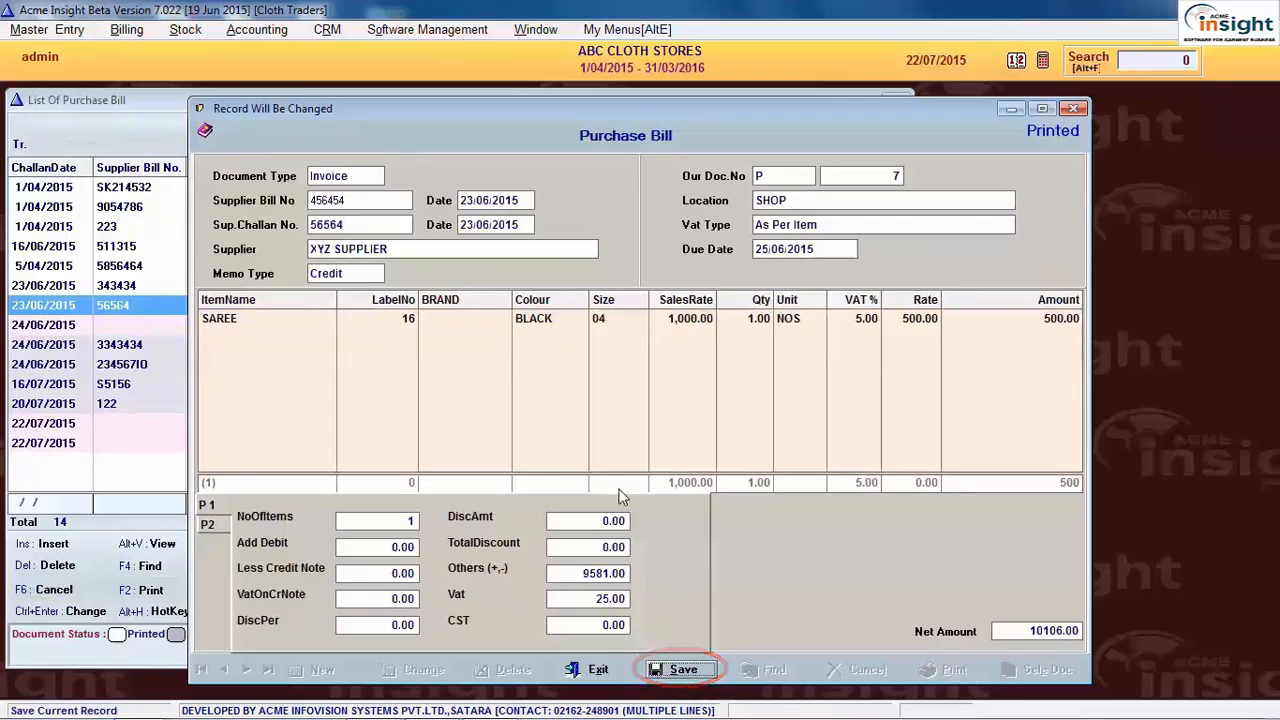
pyautogui.click(684, 670)
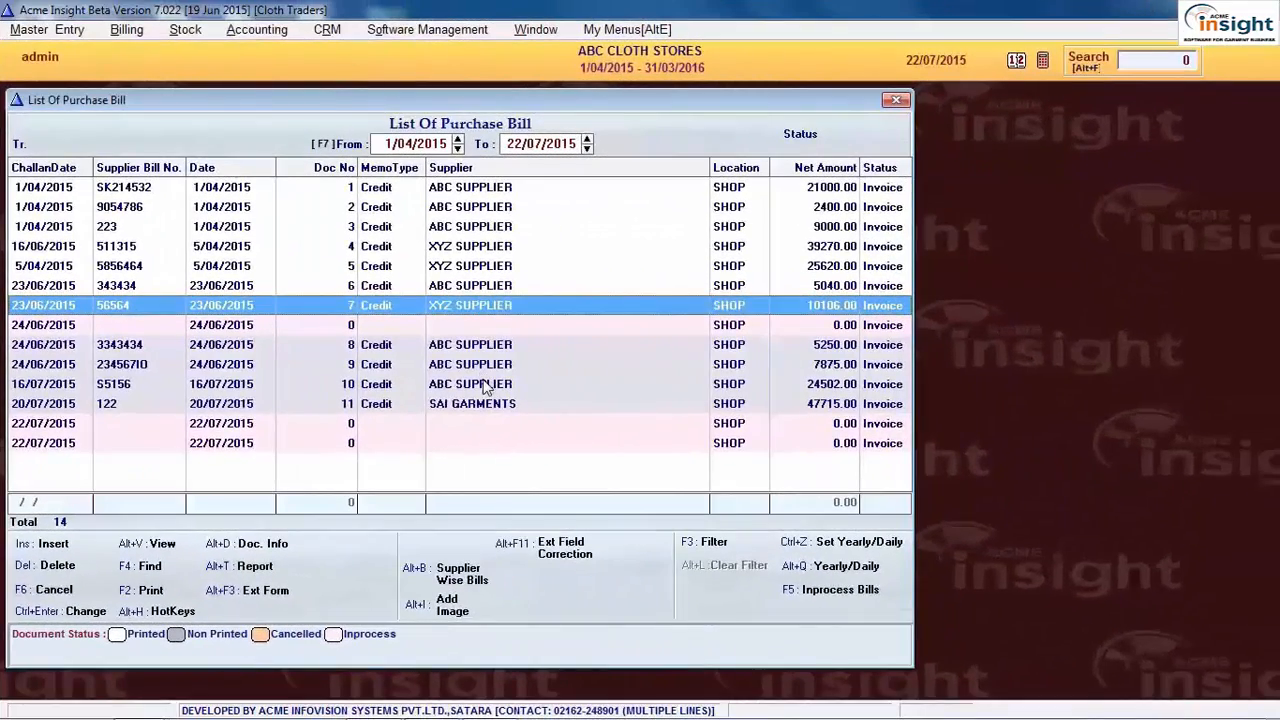
# - View the full SAI GARMENTS purchase bill, document number 11, return to the bill list and start Find
pyautogui.click(406, 405)
pyautogui.click(178, 546)
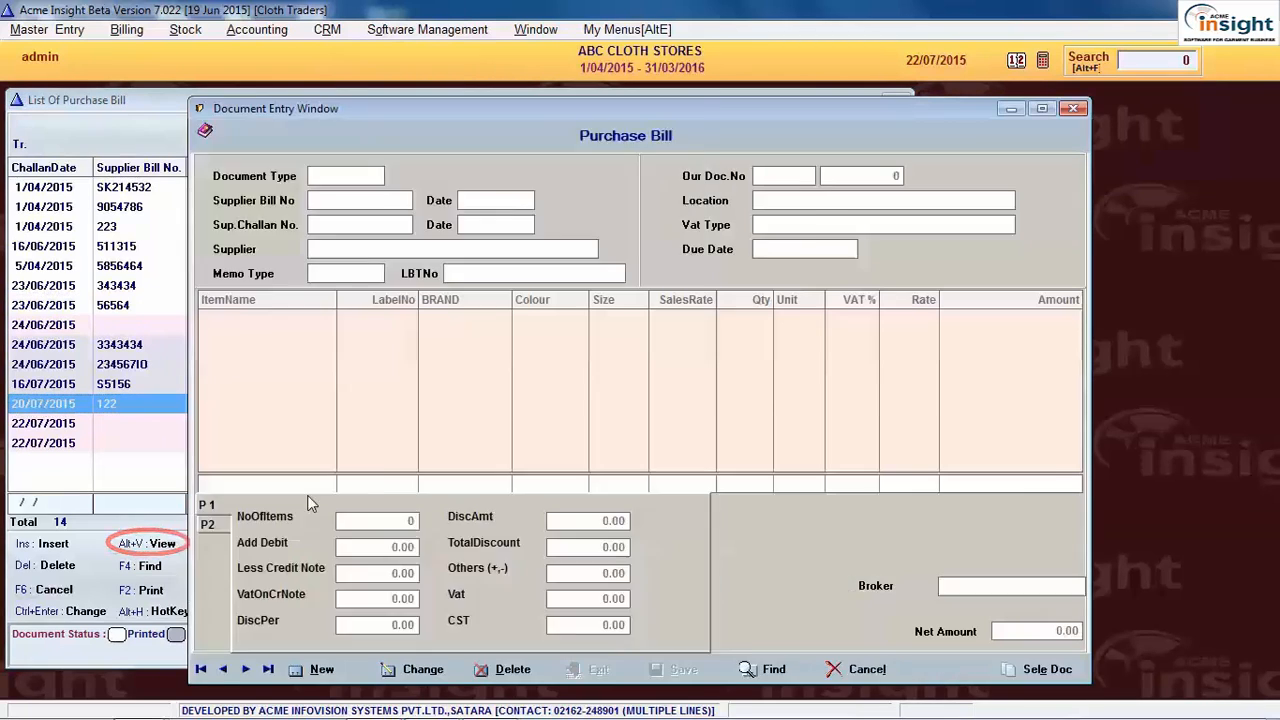
pyautogui.moveTo(558, 110); pyautogui.dragTo(381, 103)
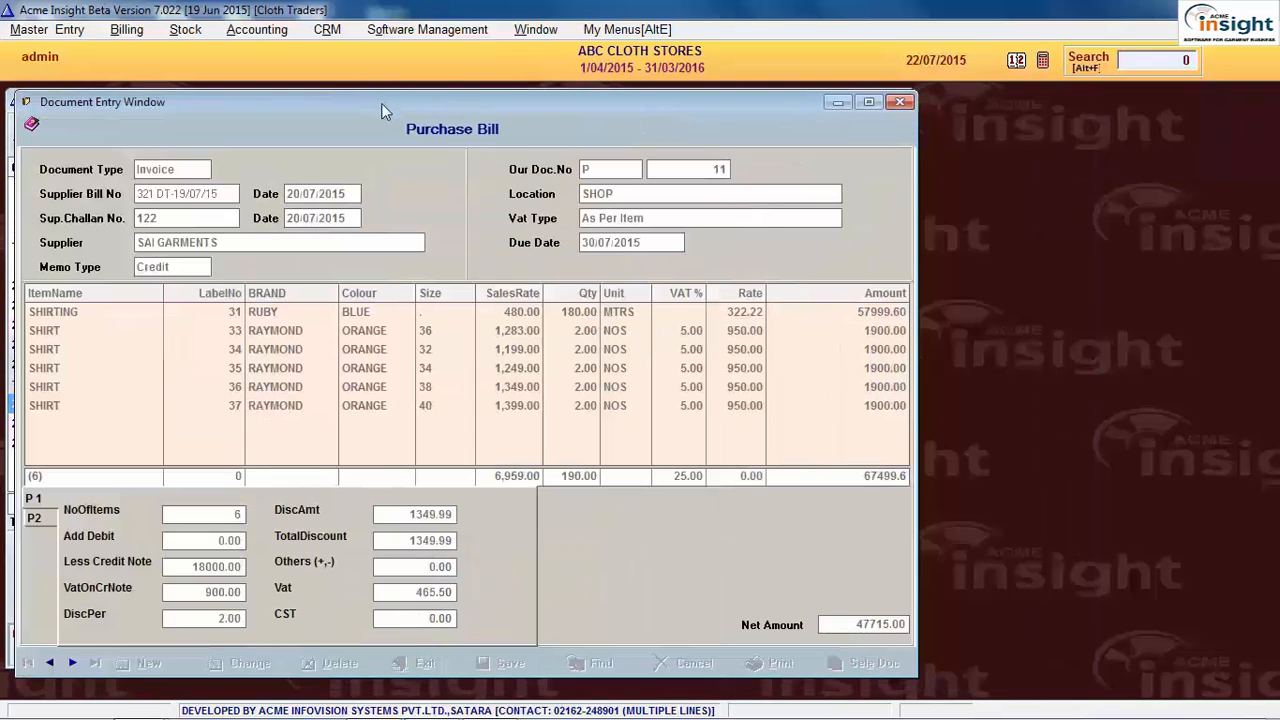
pyautogui.click(355, 313)
pyautogui.click(312, 357)
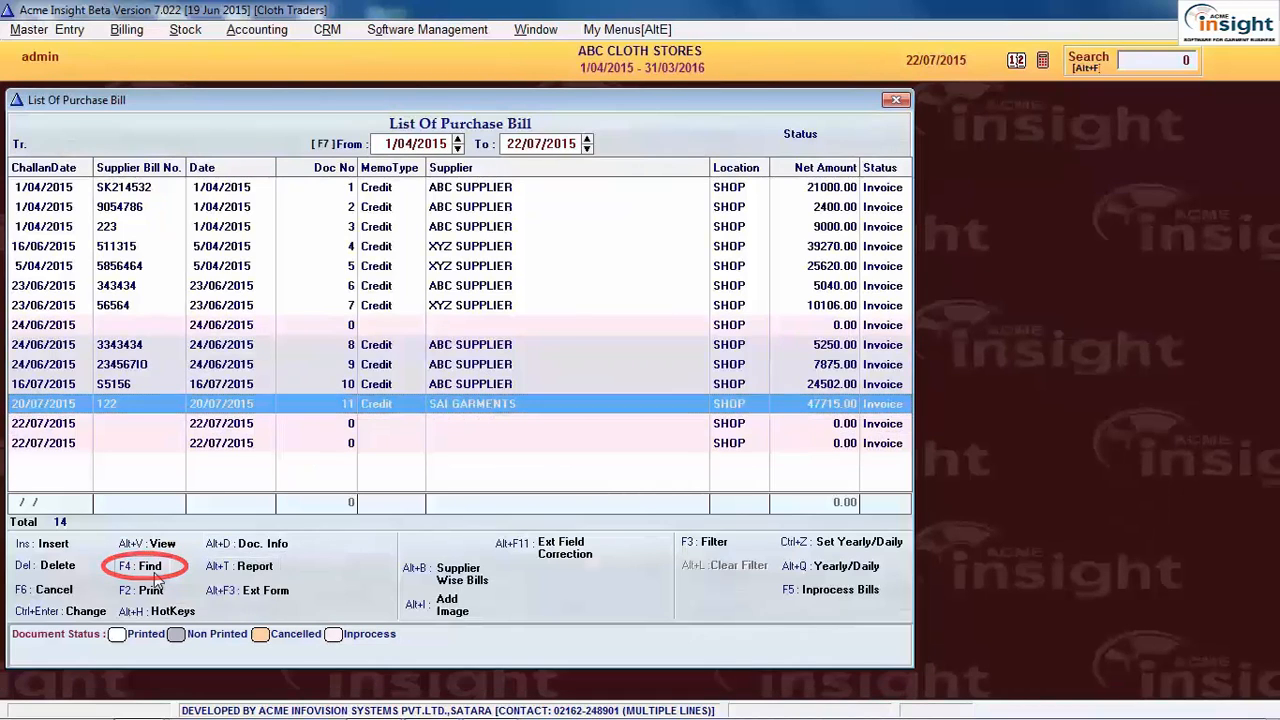
pyautogui.press('F4')
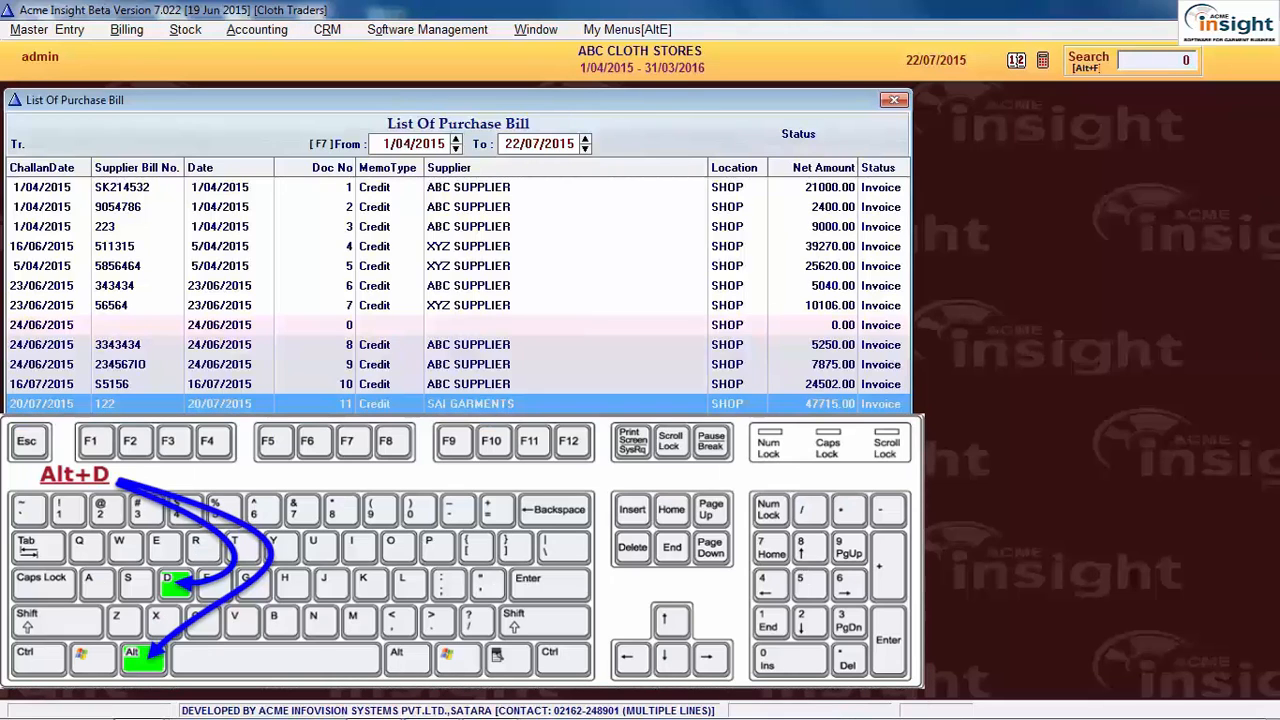
# - Open the document information of bill P-11 and examine the entries of its accounting voucher
pyautogui.hotkey('alt', 'd')
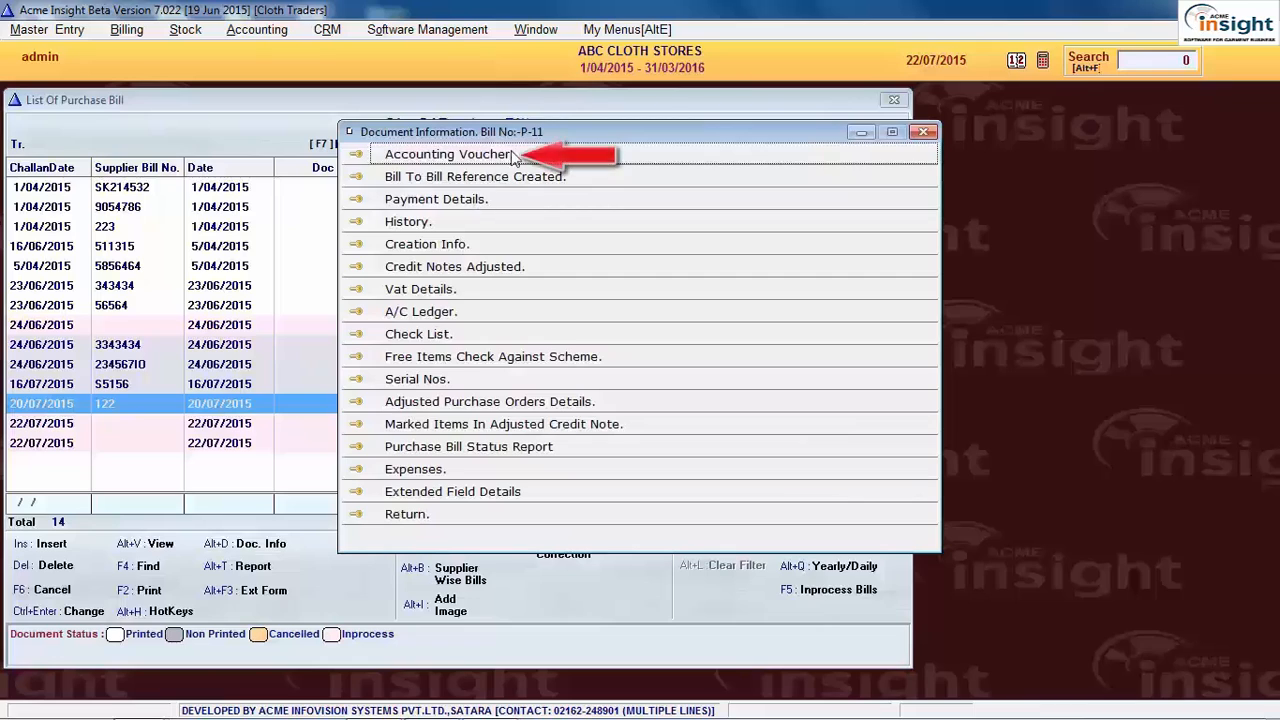
pyautogui.click(580, 163)
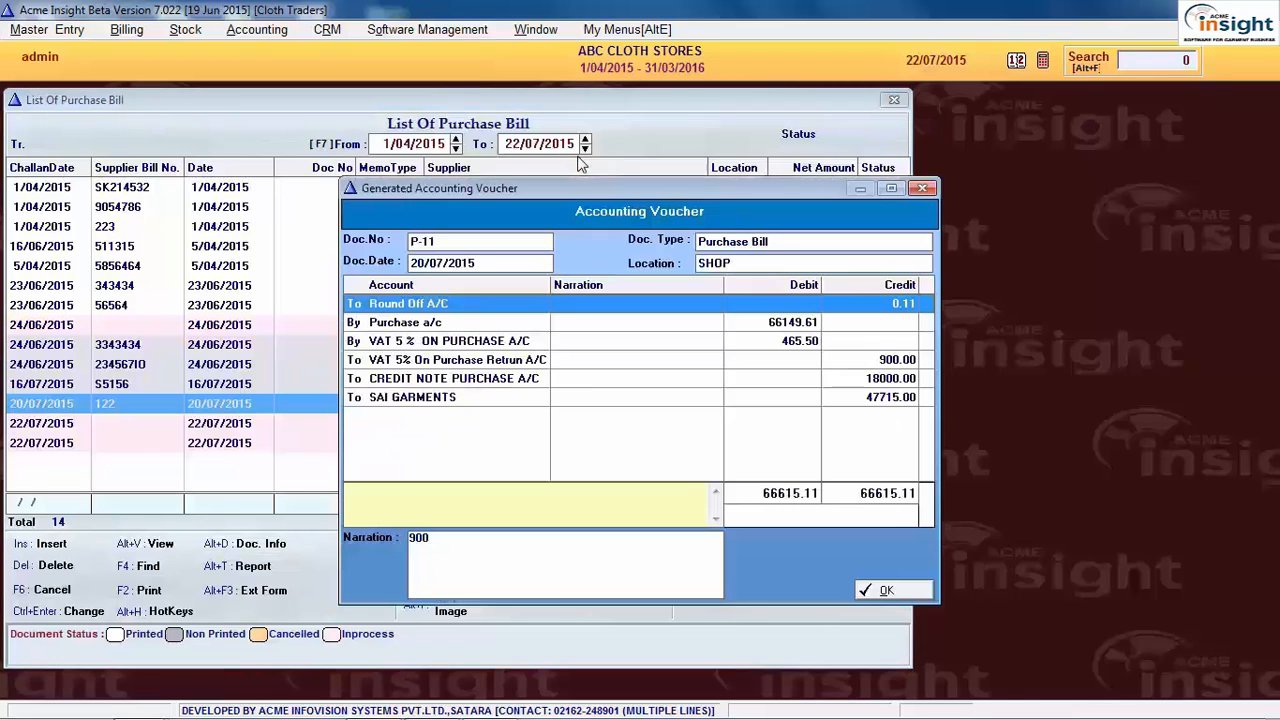
pyautogui.click(583, 376)
pyautogui.click(626, 331)
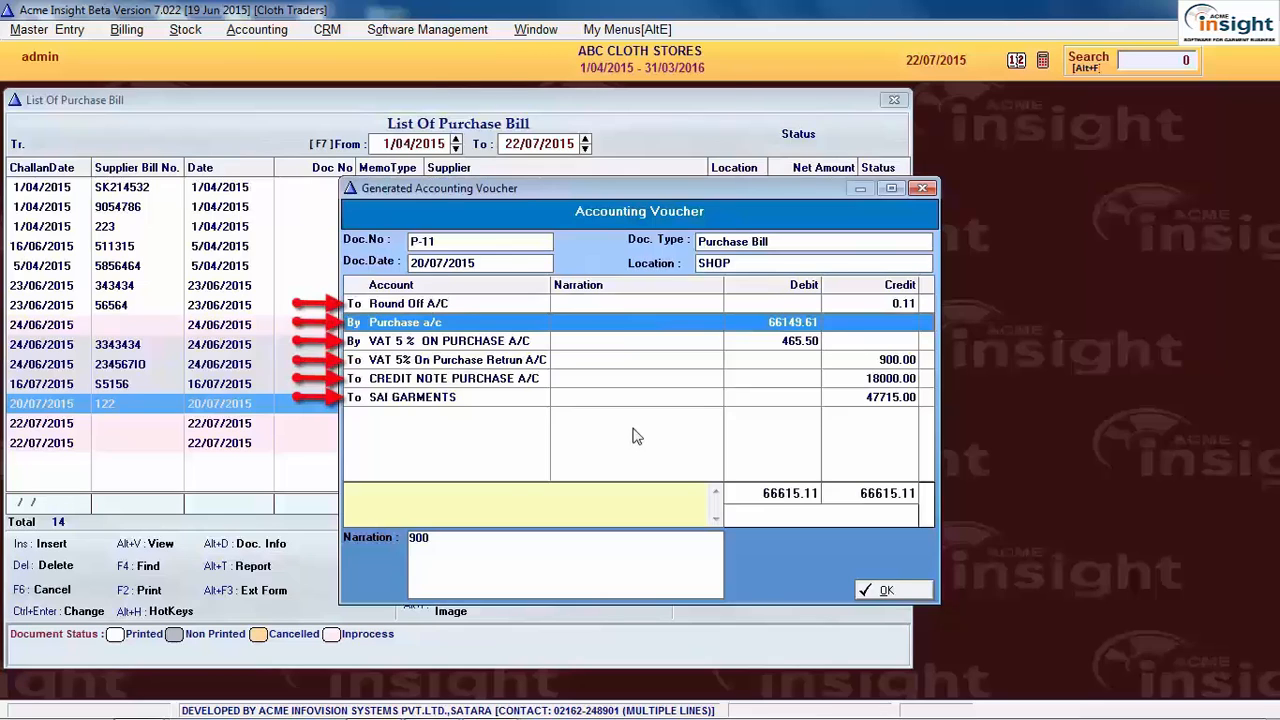
pyautogui.press('Escape')
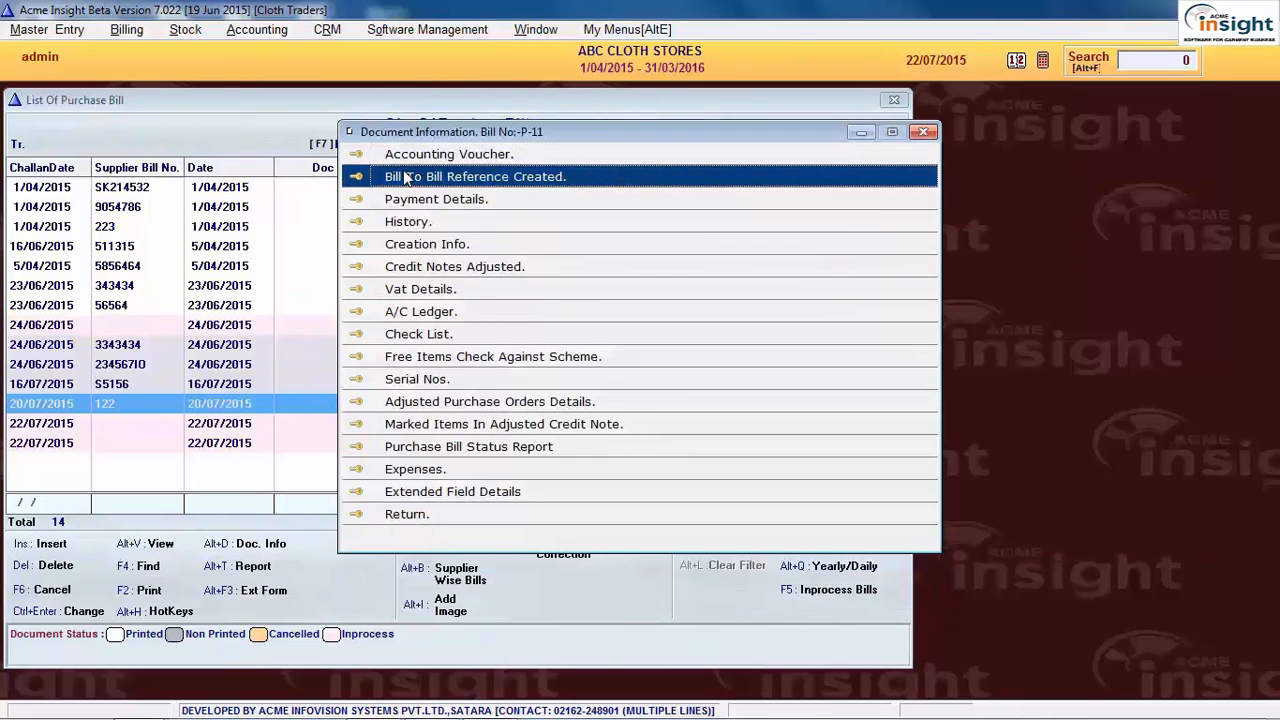
# - Review bill P-11's bill-to-bill reference and show the references with adjustments and payments for the SAI GARMENTS account
pyautogui.click(405, 178)
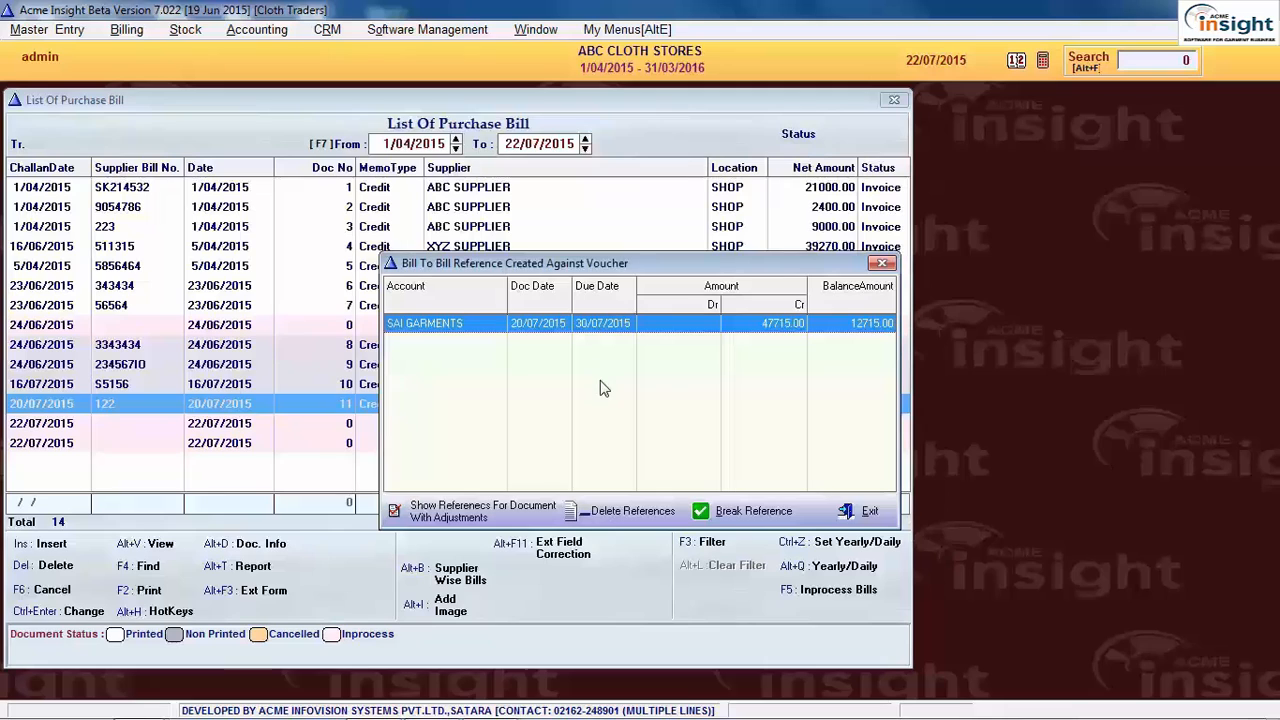
pyautogui.click(489, 512)
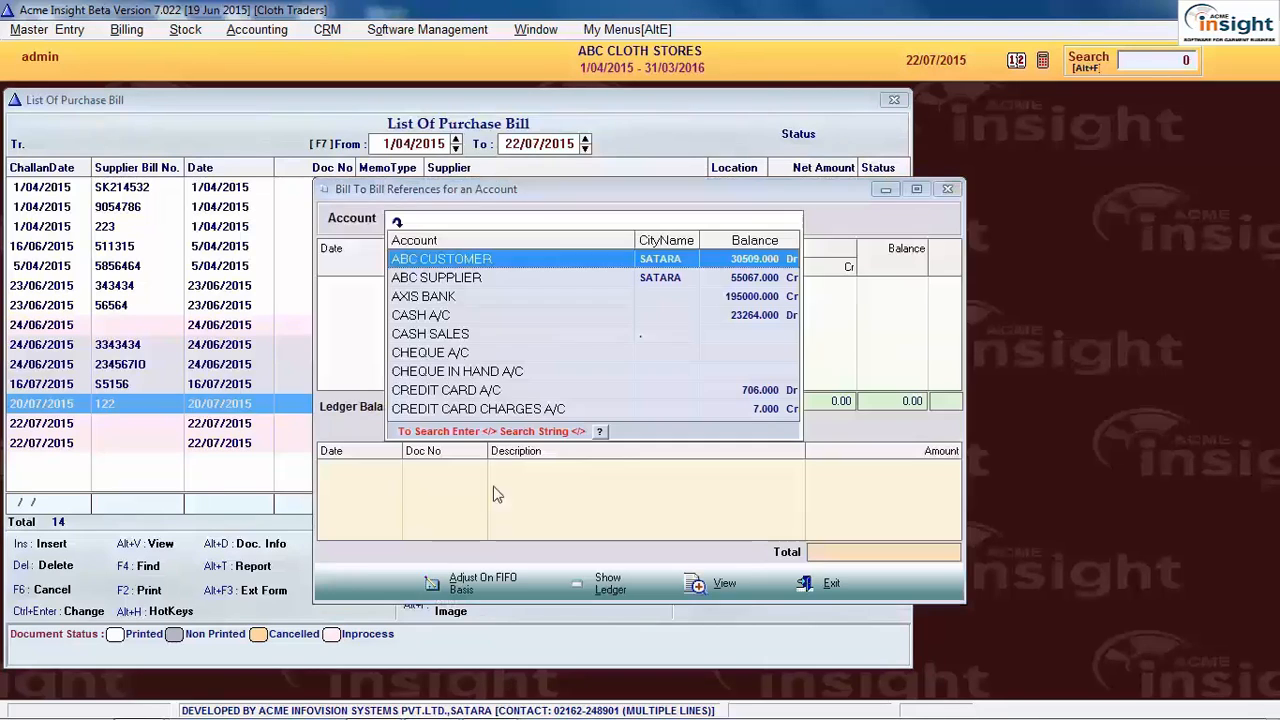
pyautogui.write('sa')
pyautogui.press('Return')
pyautogui.click(490, 290)
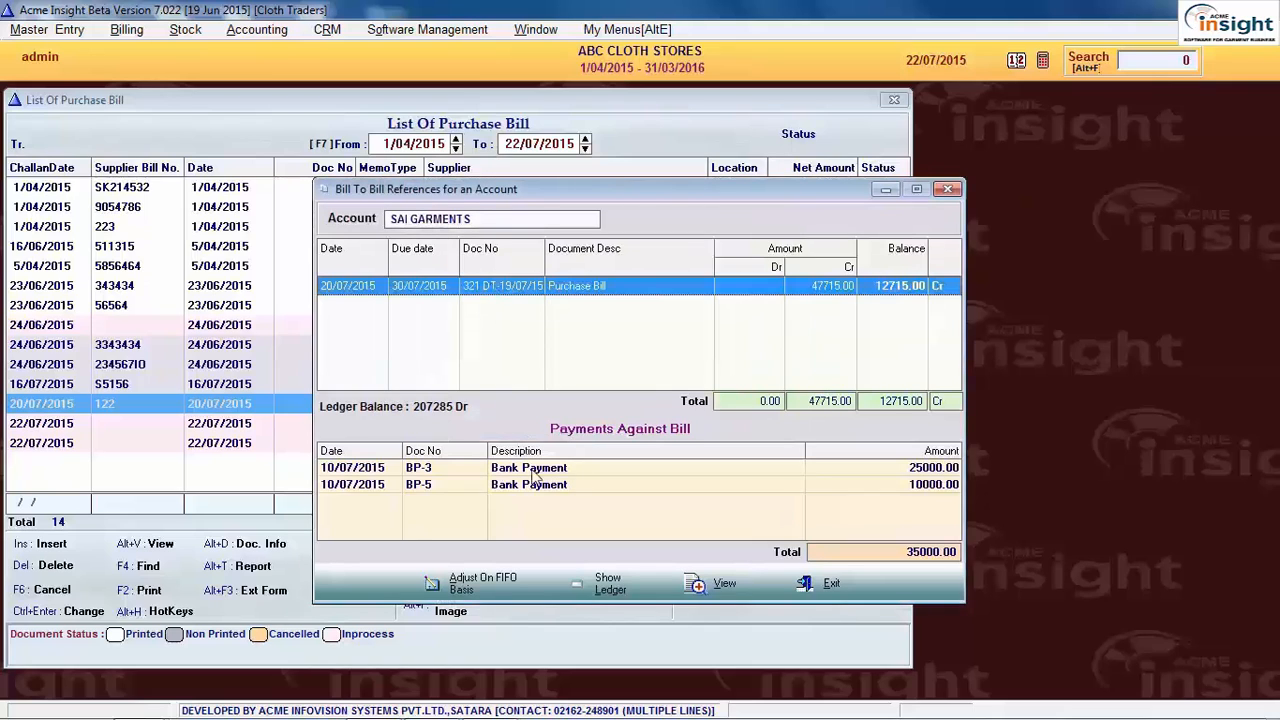
pyautogui.click(542, 488)
pyautogui.press('Up')
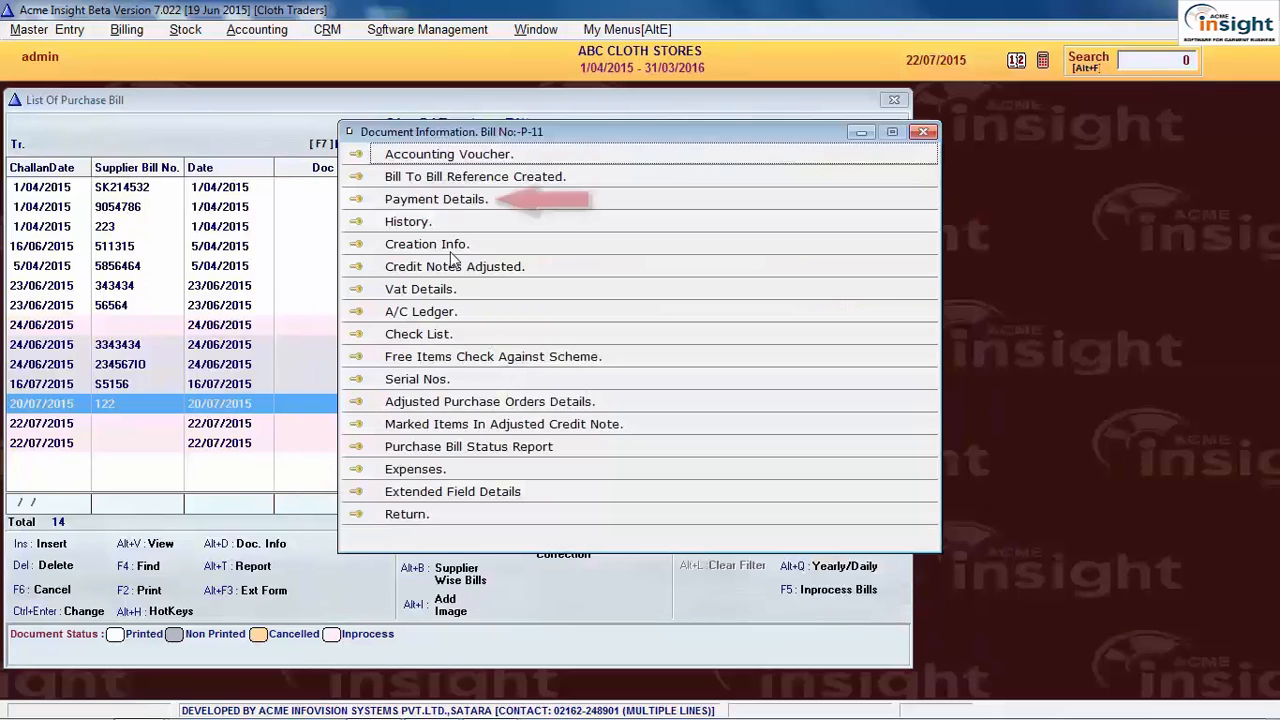
# - Examine the payment details of bill P-11, including the payments made against it
pyautogui.click(443, 199)
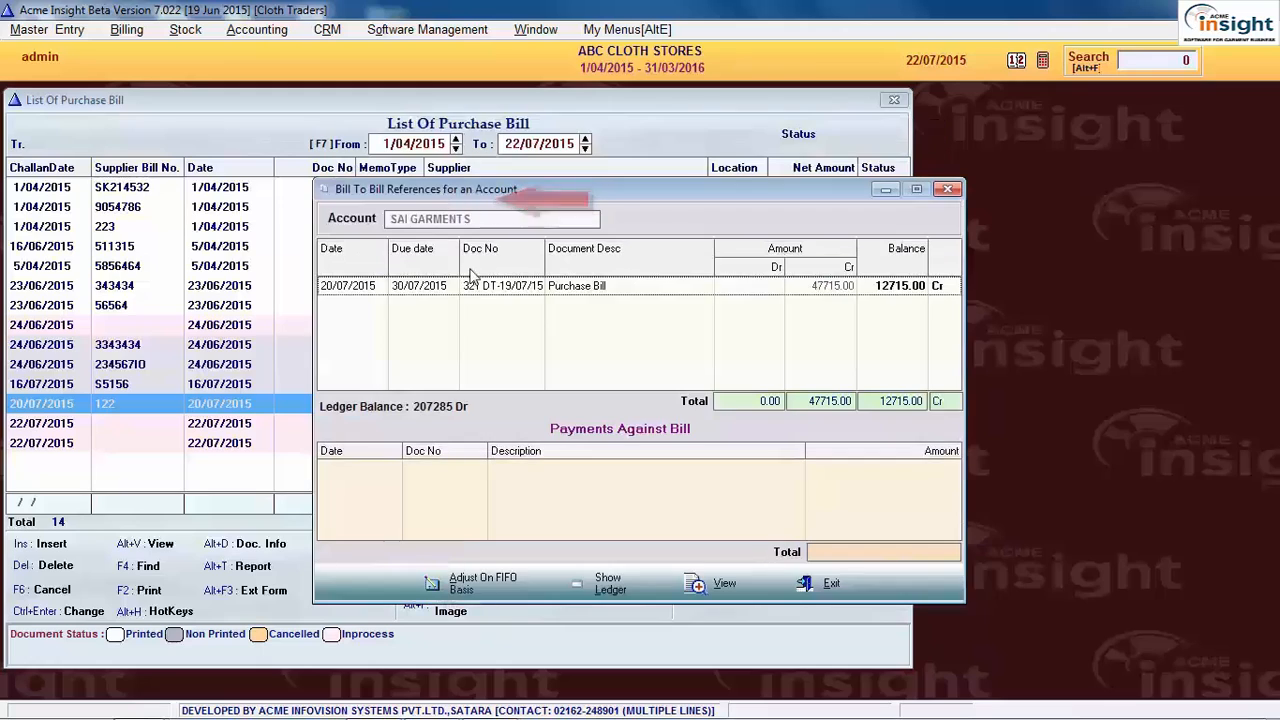
pyautogui.click(471, 288)
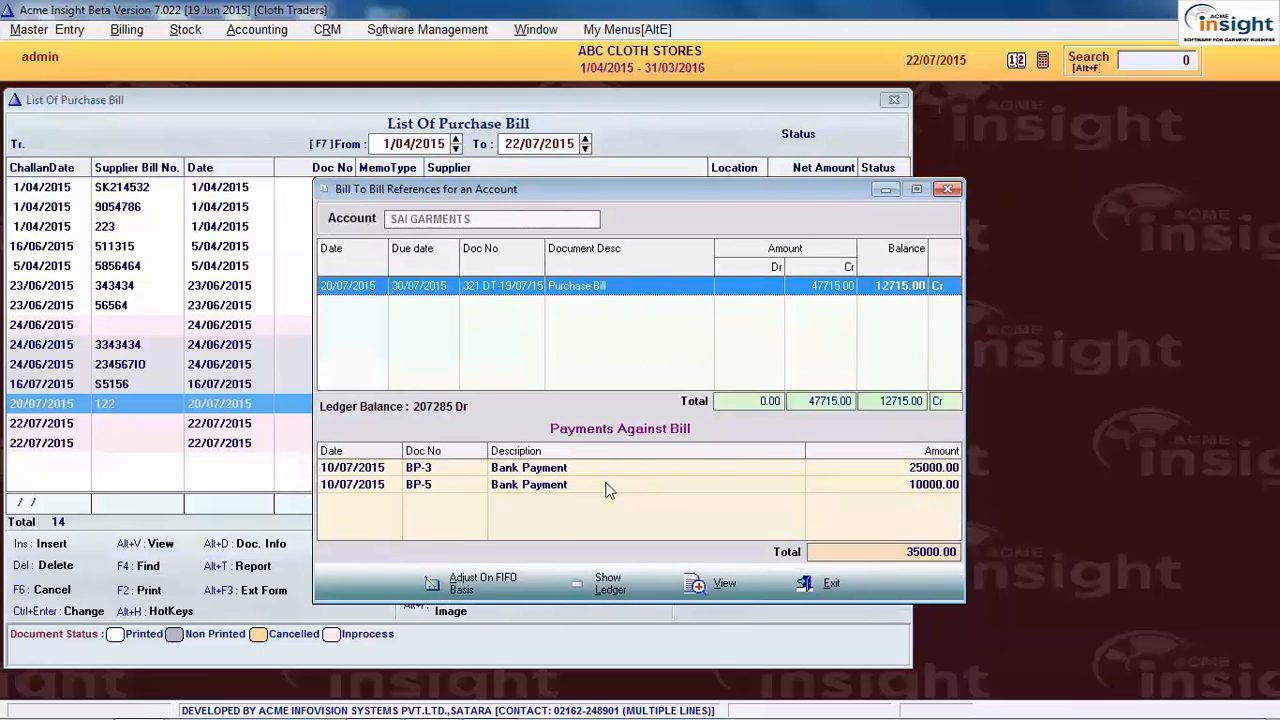
pyautogui.press('Escape')
# - Open bill P-11's change history, widen the IP Address column and view the bill's status before the 7:37:49PM change
pyautogui.click(448, 221)
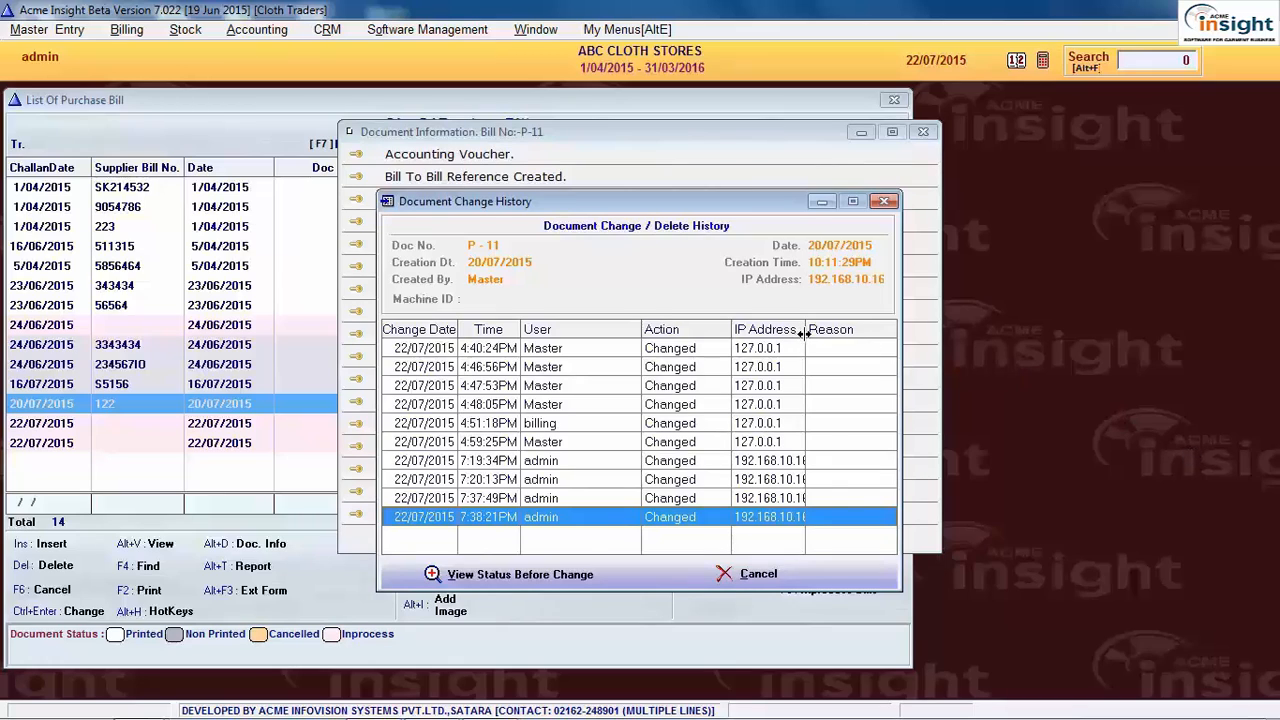
pyautogui.moveTo(805, 338); pyautogui.dragTo(825, 340)
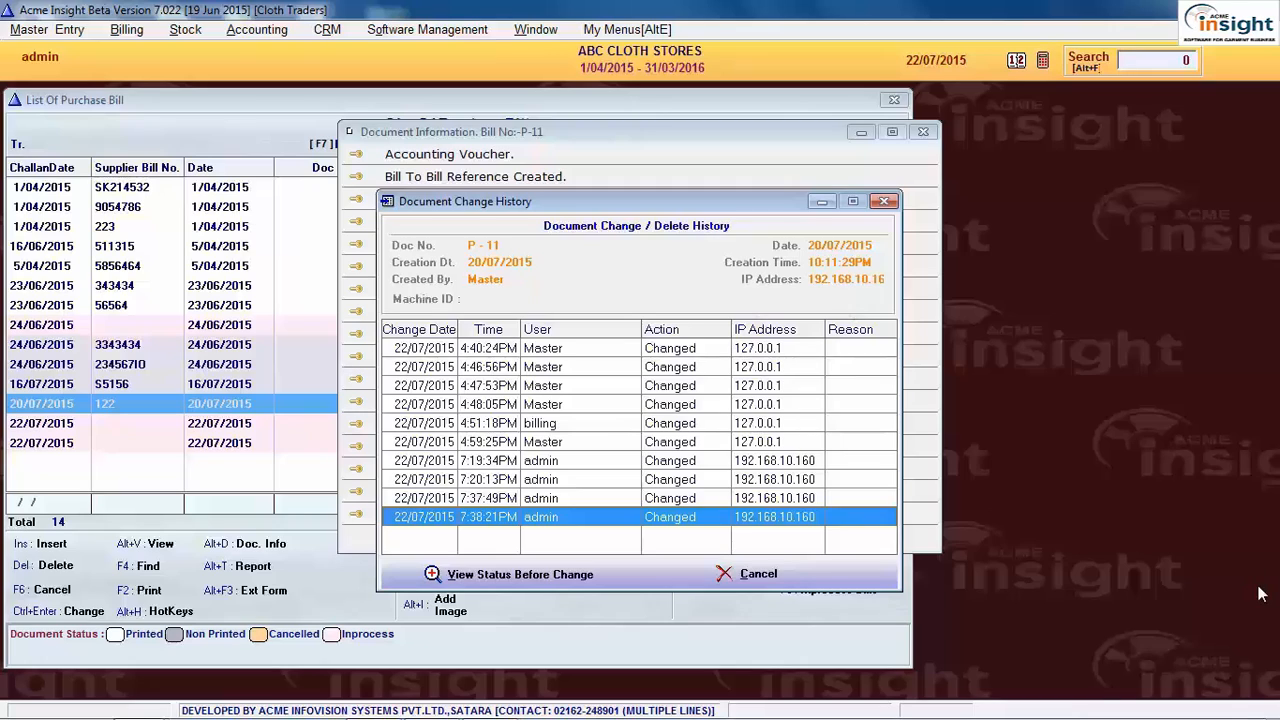
pyautogui.click(596, 497)
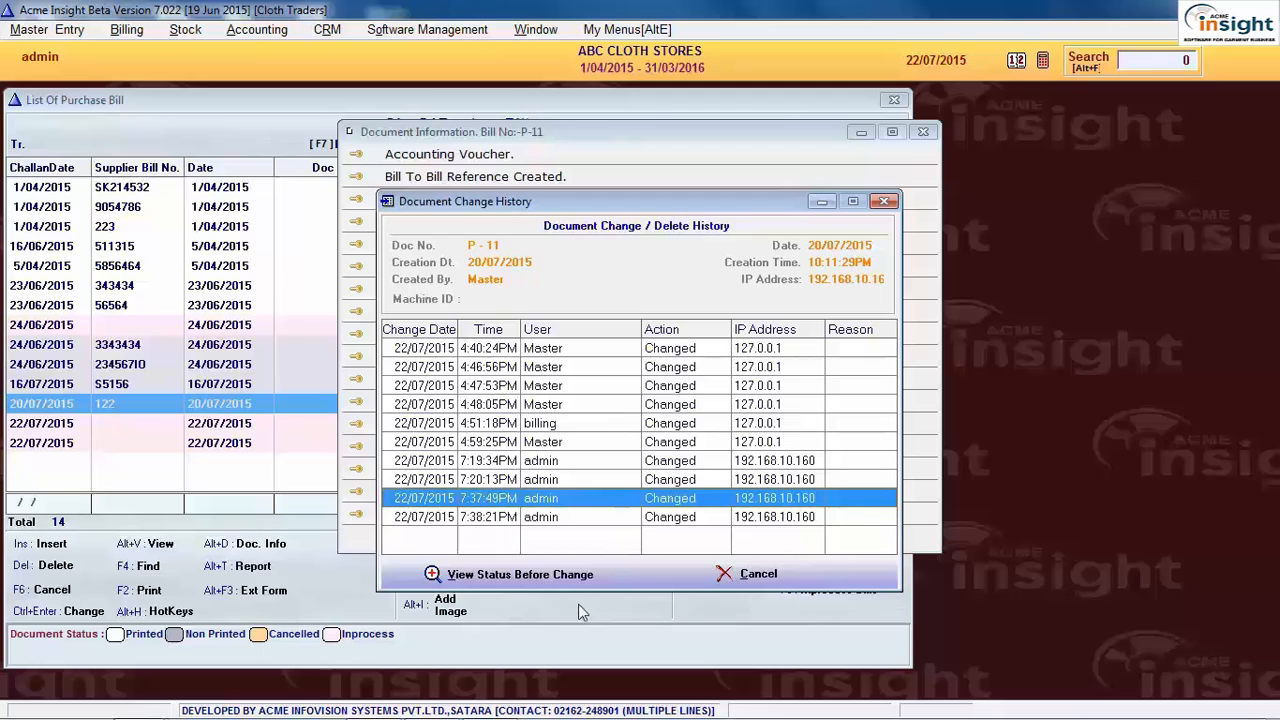
pyautogui.click(558, 578)
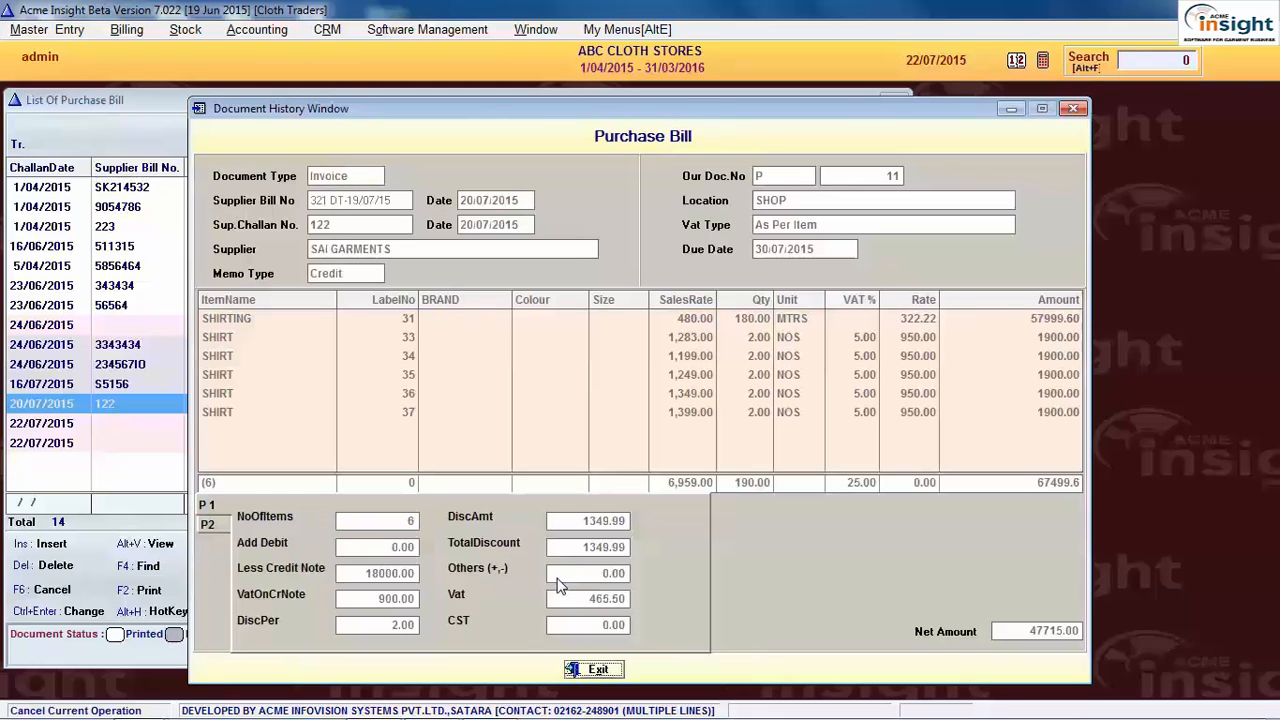
# - Review the creation information of bill P-11 and the credit notes adjusted against it
pyautogui.press('Escape')
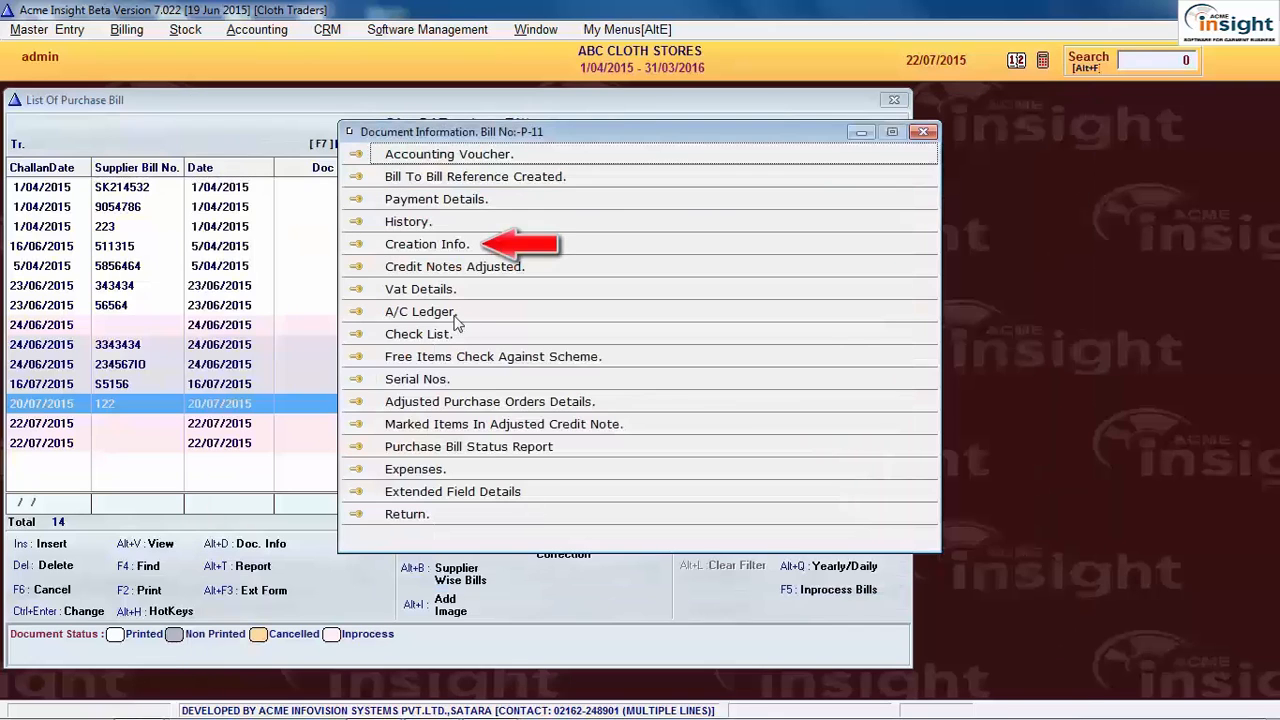
pyautogui.click(428, 245)
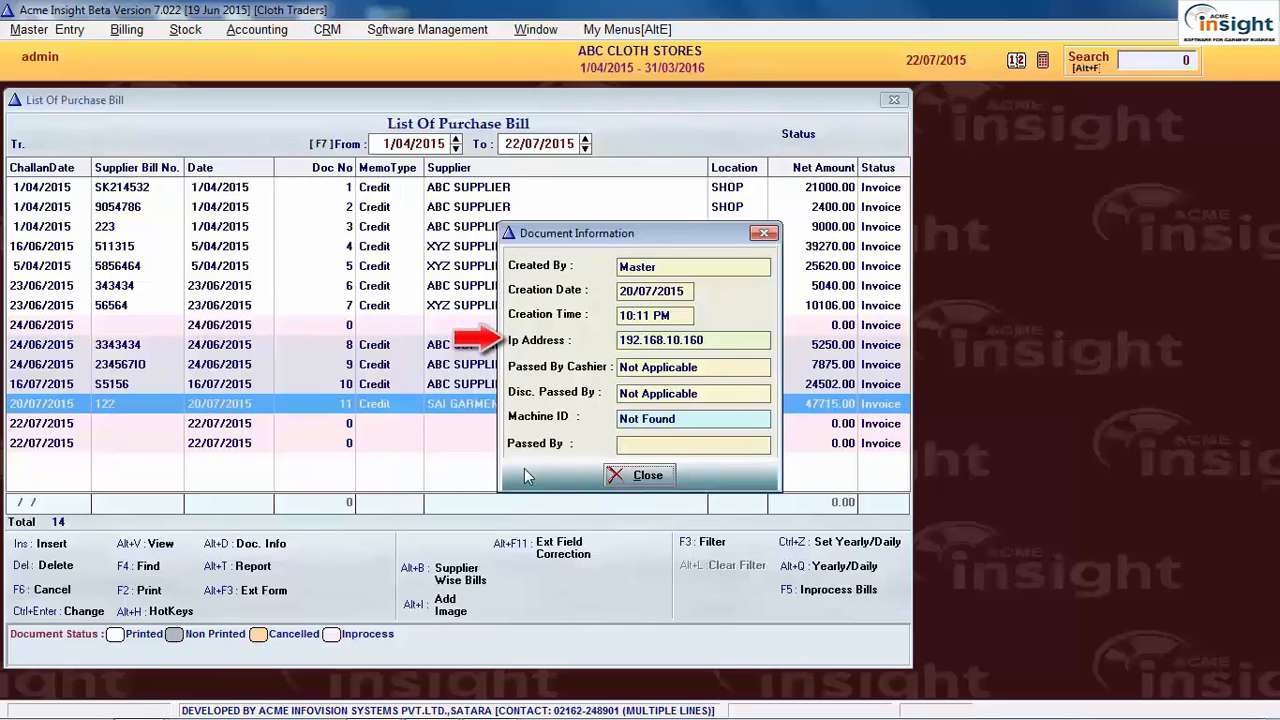
pyautogui.press('Escape')
pyautogui.doubleClick(436, 270)
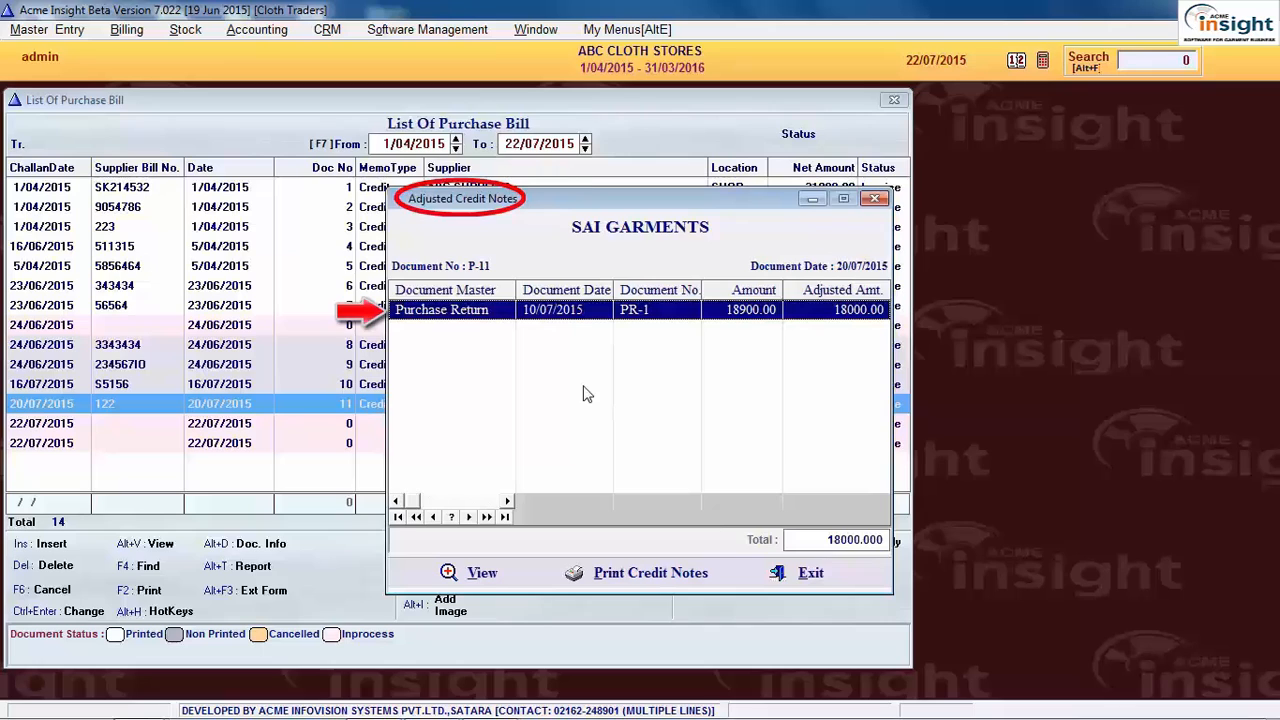
pyautogui.press('Escape')
# - Examine the VAT details of bill P-11, including the item lines and the tax summary by rate
pyautogui.press('Down')
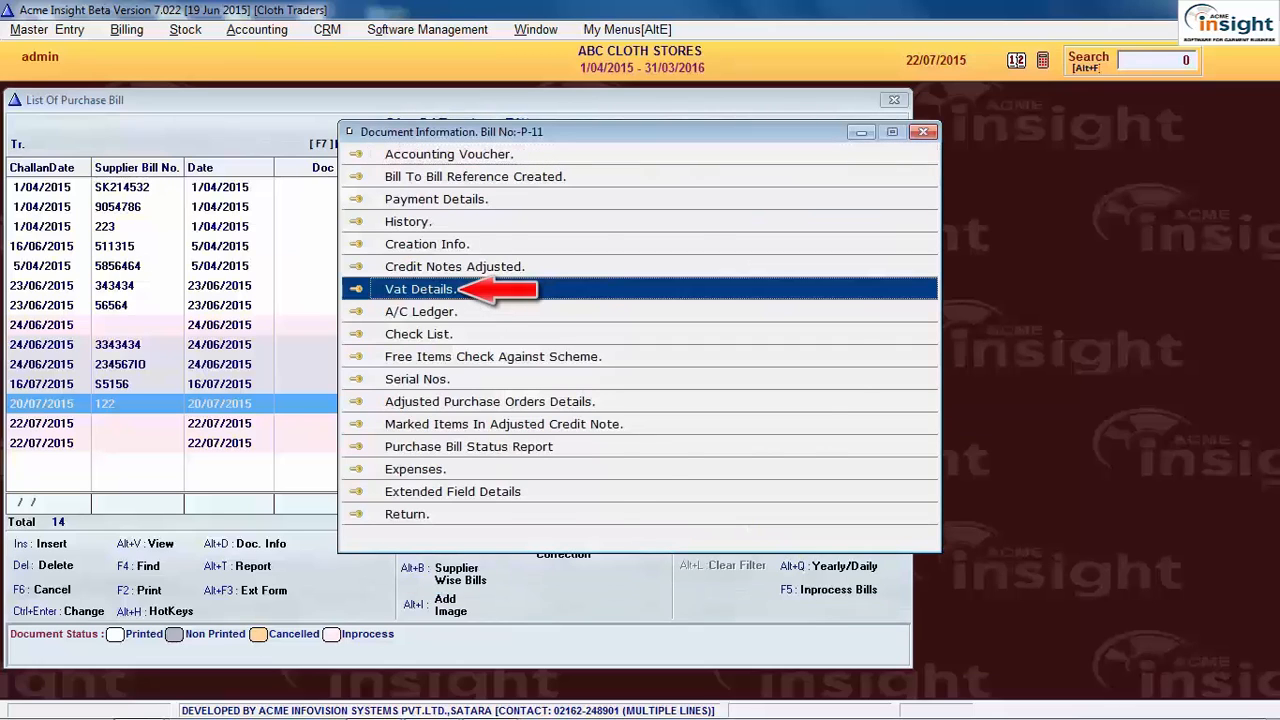
pyautogui.press('Return')
pyautogui.press('Down')
pyautogui.press('Down')
pyautogui.press('Down')
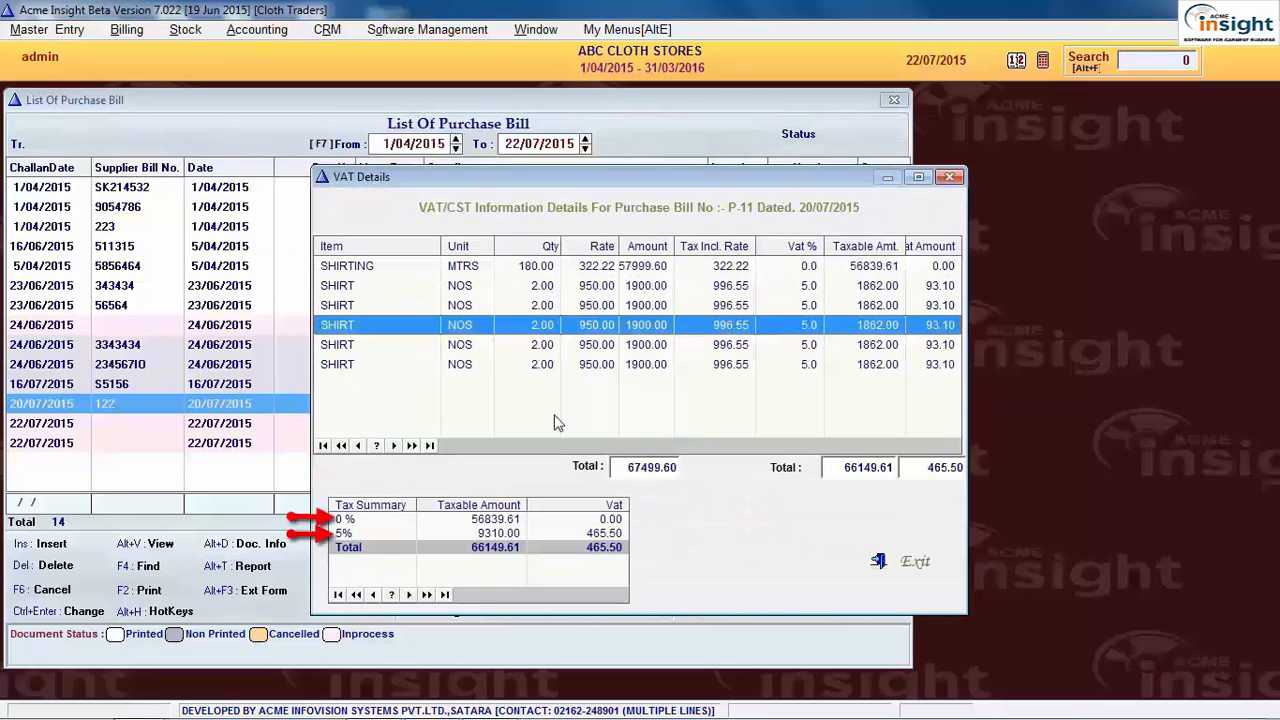
pyautogui.click(518, 521)
pyautogui.click(505, 534)
pyautogui.click(497, 550)
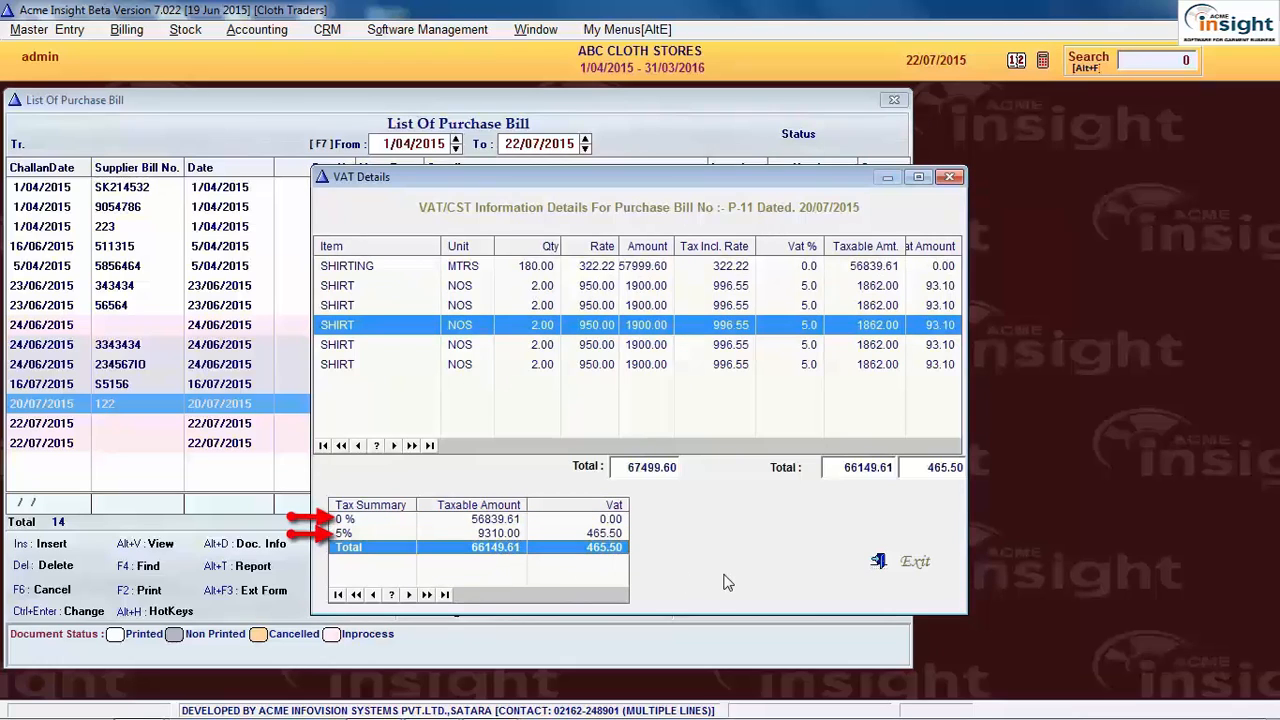
pyautogui.press('Escape')
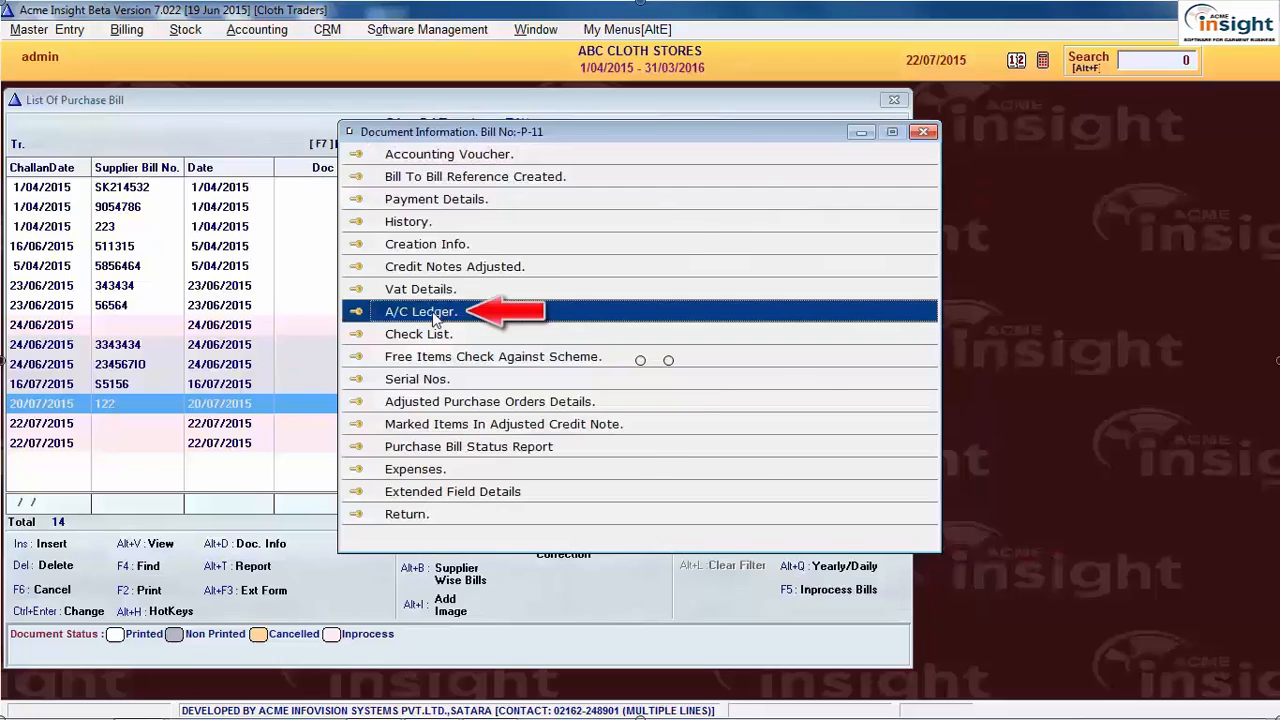
# - View the account ledger of SAI GARMENTS from bill P-11's document information
pyautogui.click(433, 318)
pyautogui.click(478, 392)
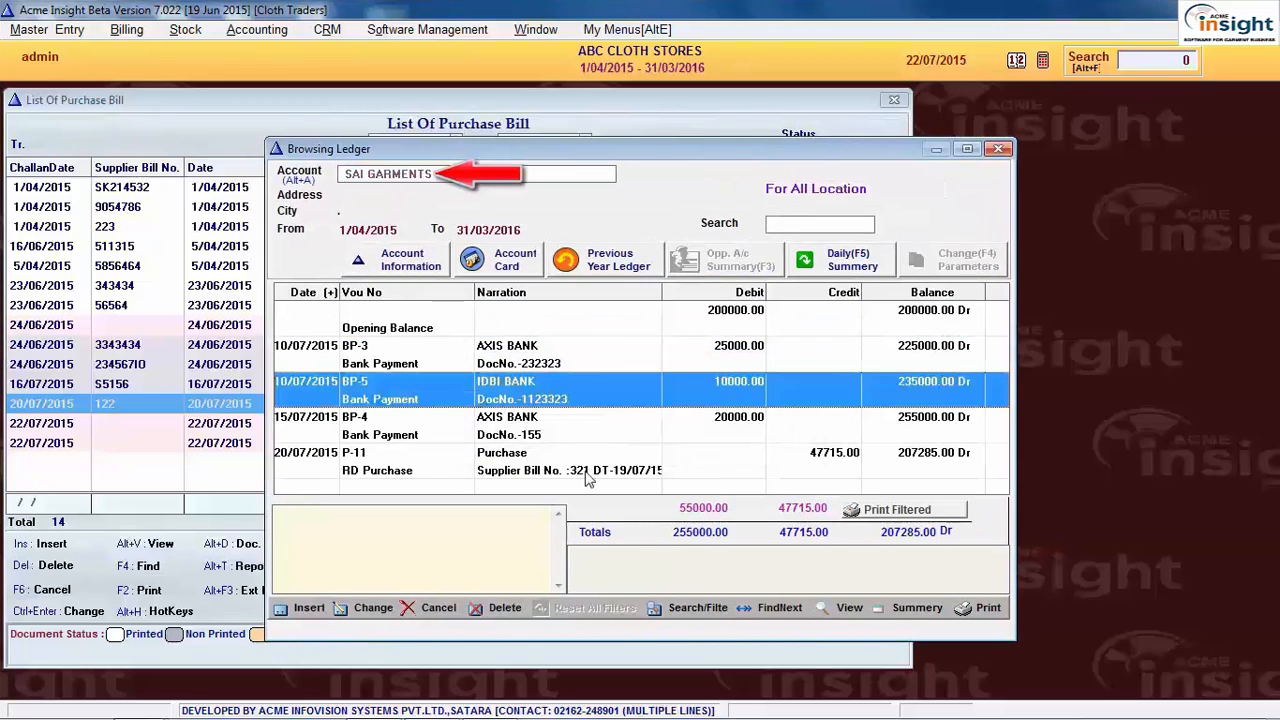
pyautogui.press('Escape')
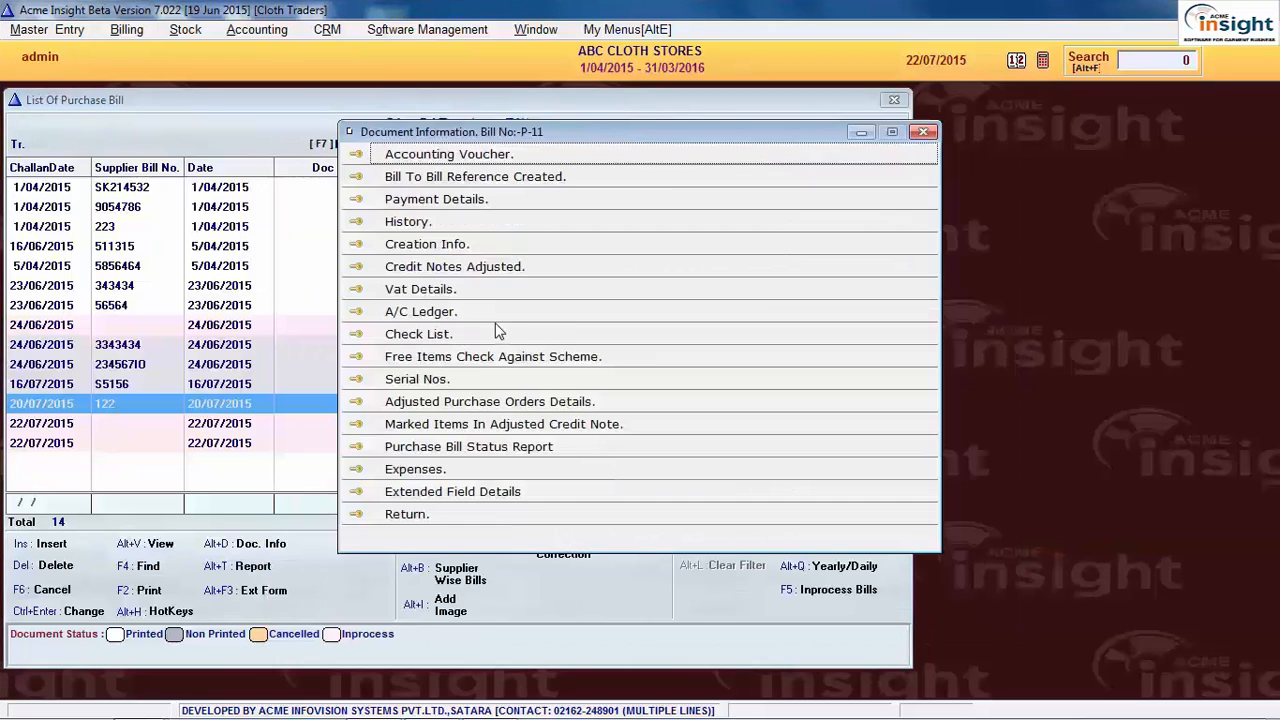
# - Open the check list of bill P-11 and go through all its item rows
pyautogui.click(470, 333)
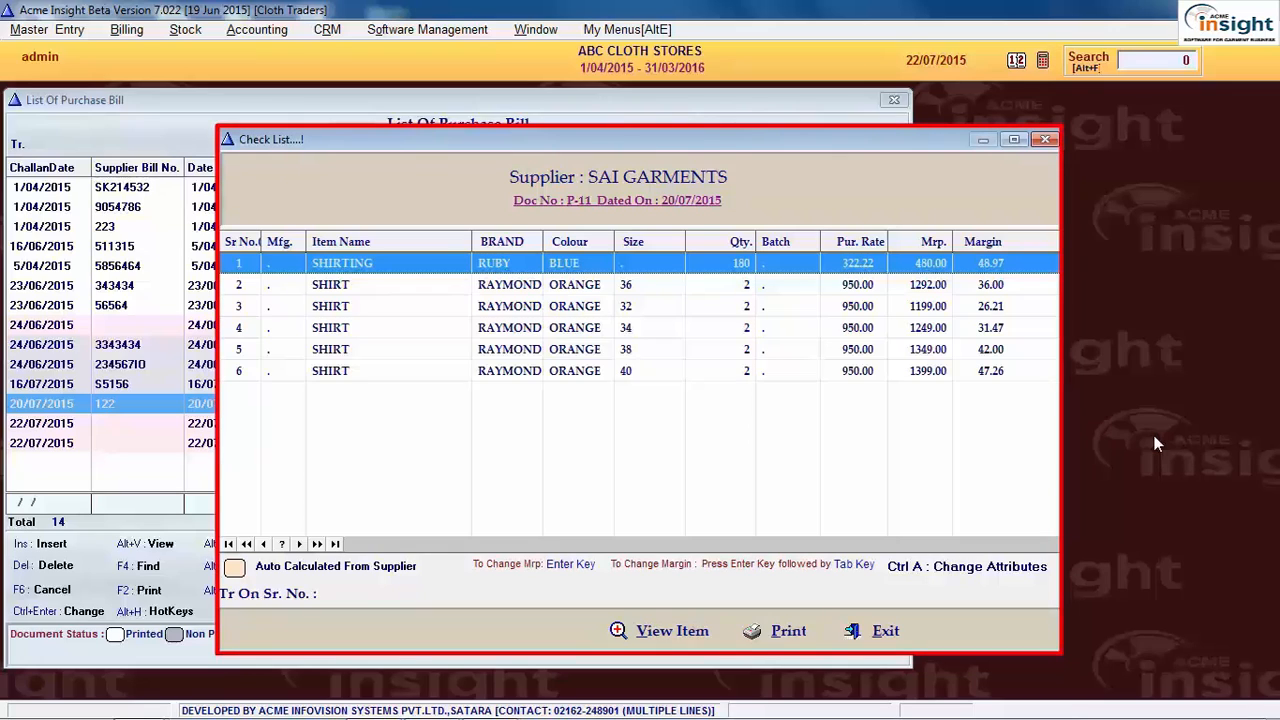
pyautogui.press('Down')
pyautogui.press('Down')
pyautogui.press('Down')
pyautogui.press('Down')
pyautogui.press('Down')
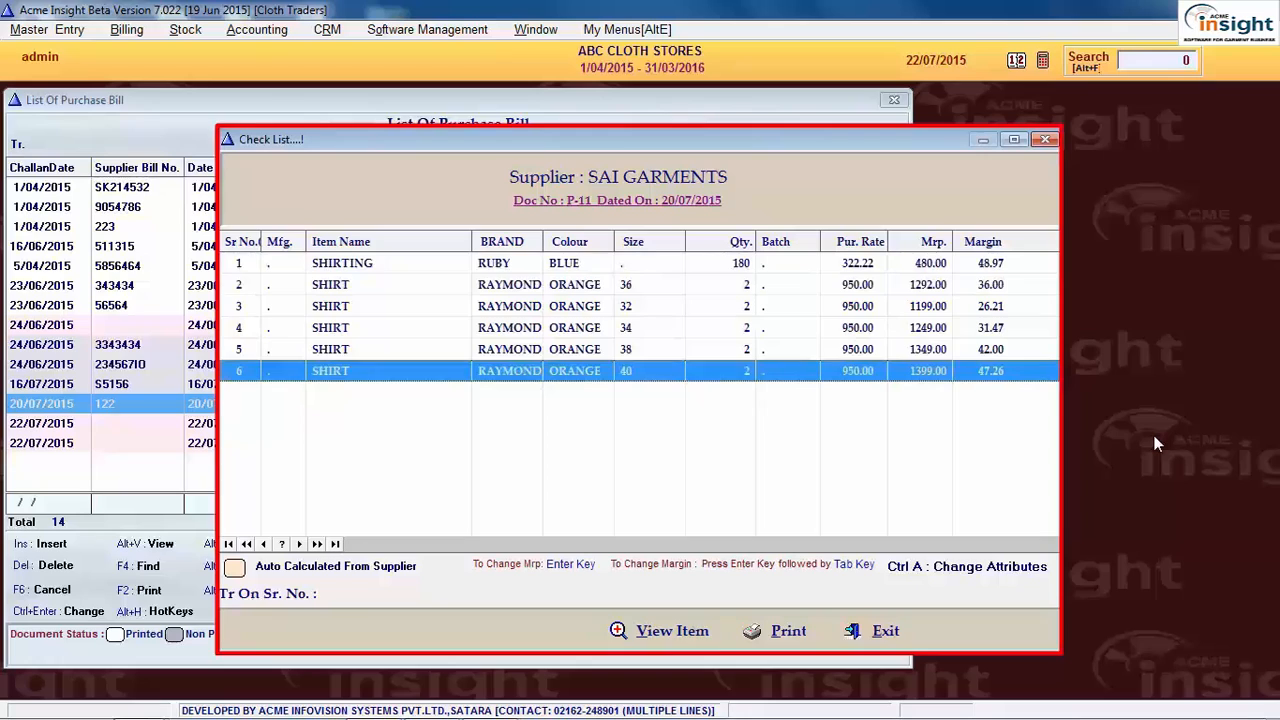
# - Set the Mrp of the size 36 shirt to 1300 and that of the size 32 shirt to 1200
pyautogui.press('Up')
pyautogui.press('Up')
pyautogui.press('Up')
pyautogui.press('Up')
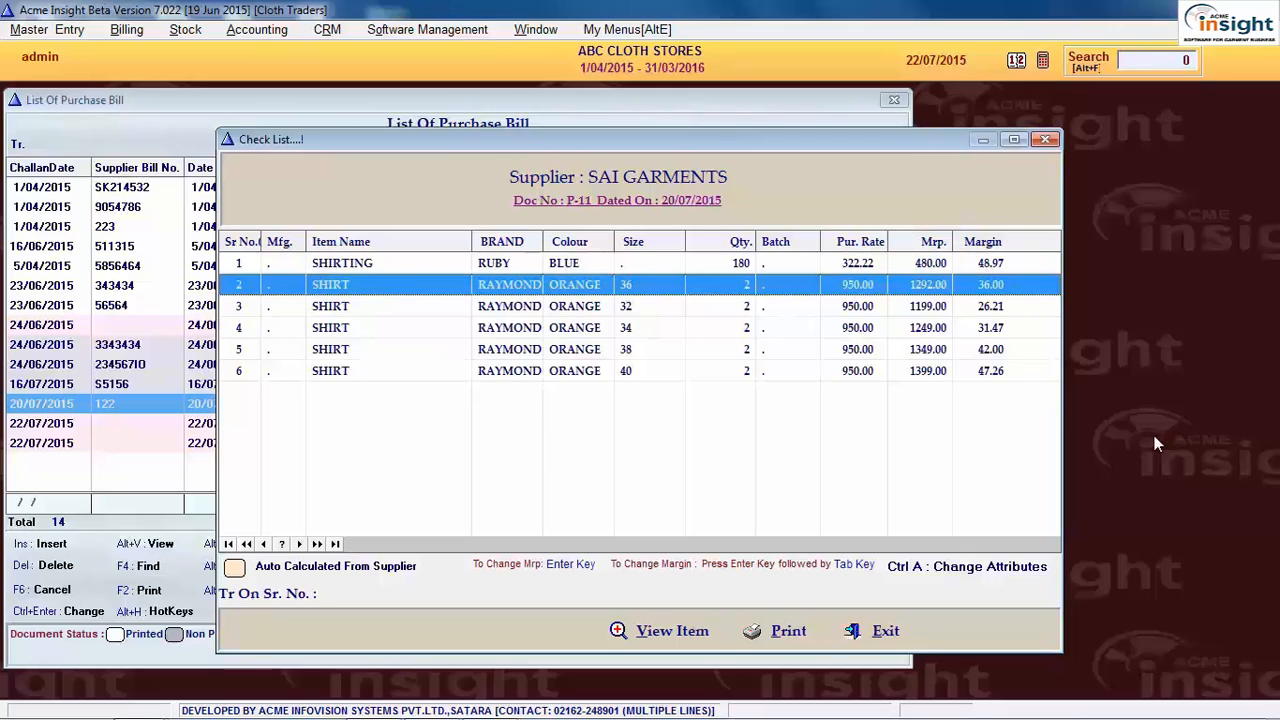
pyautogui.press('Return')
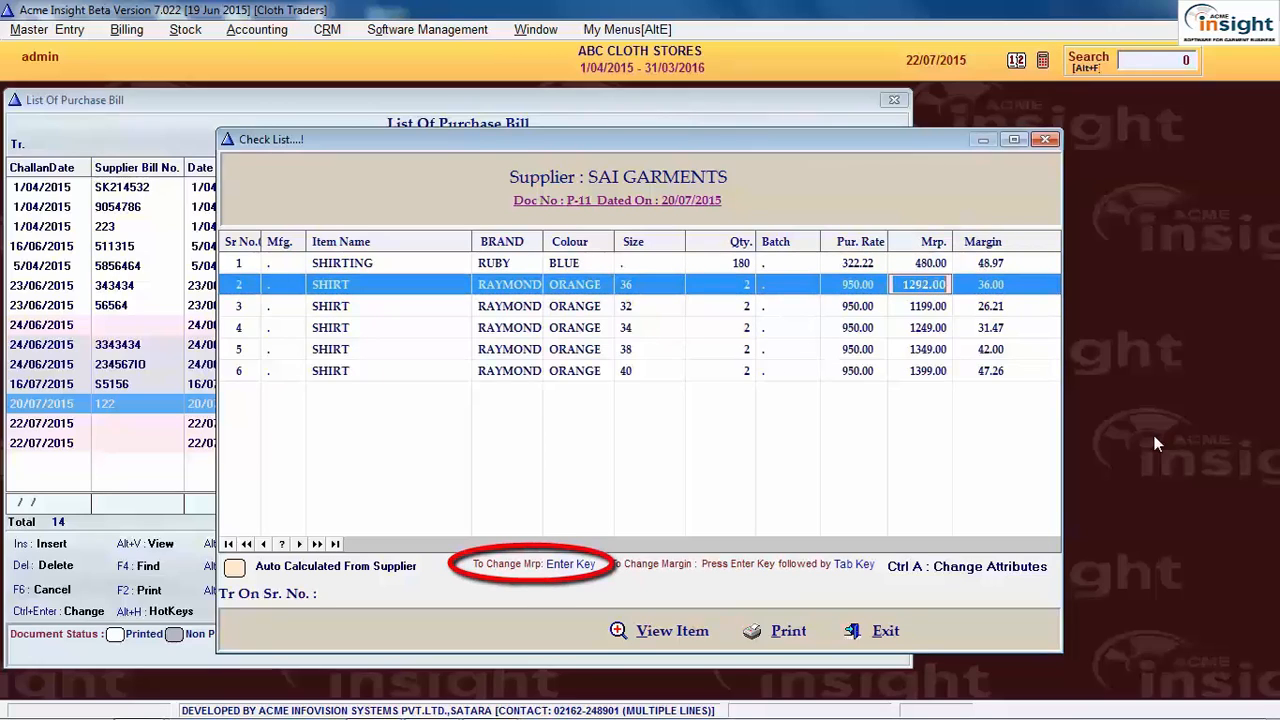
pyautogui.write('1300')
pyautogui.press('Return')
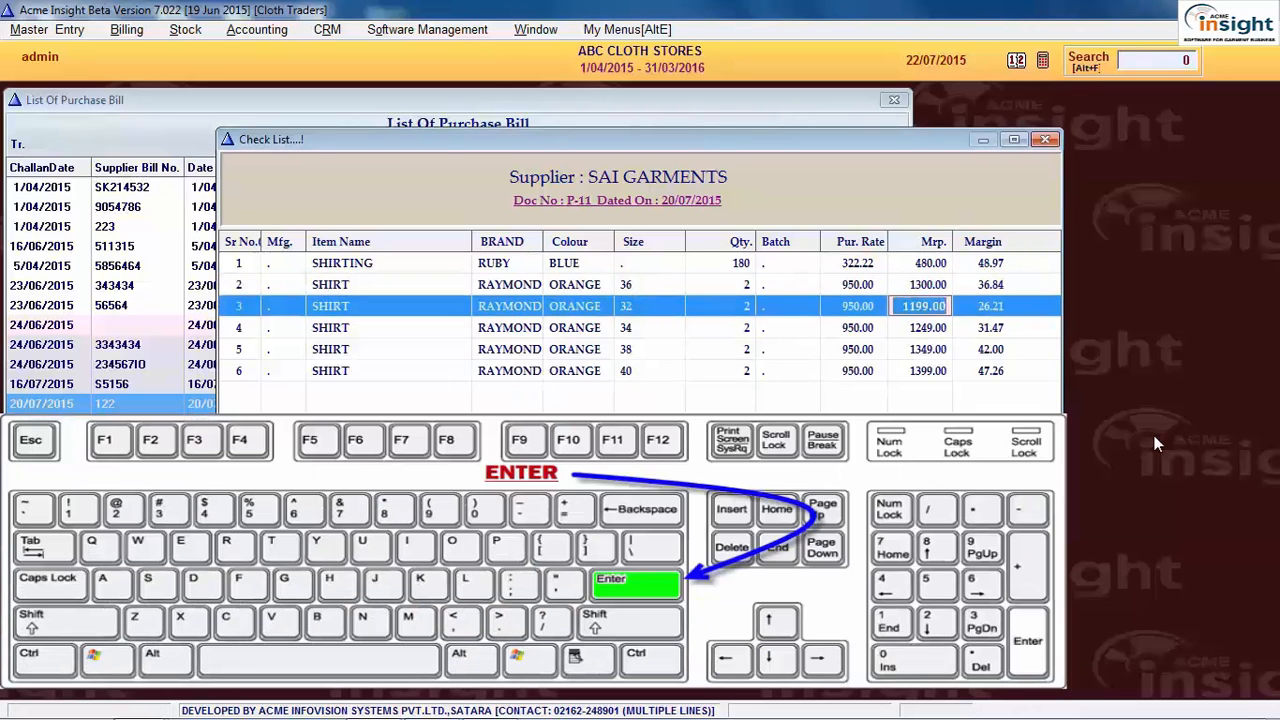
pyautogui.write('1200')
pyautogui.press('Return')
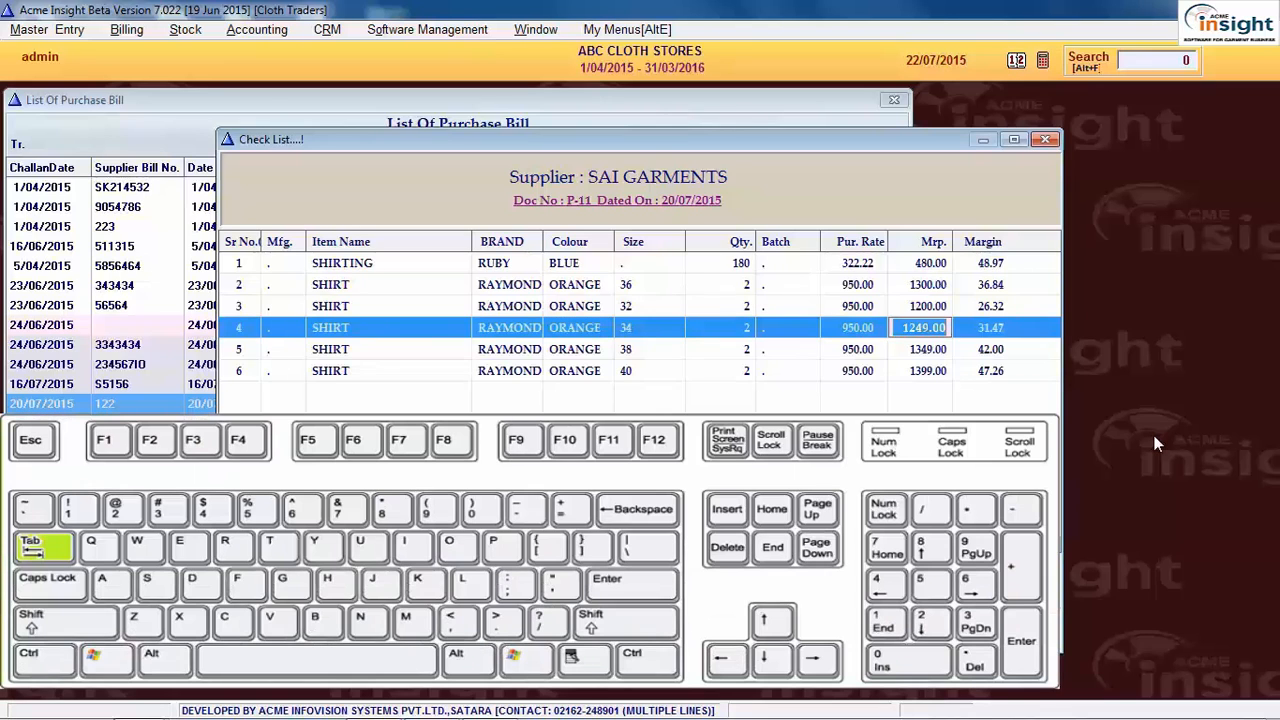
# - Set the margin of the size 34 shirt in the check list to 35
pyautogui.press('Tab')
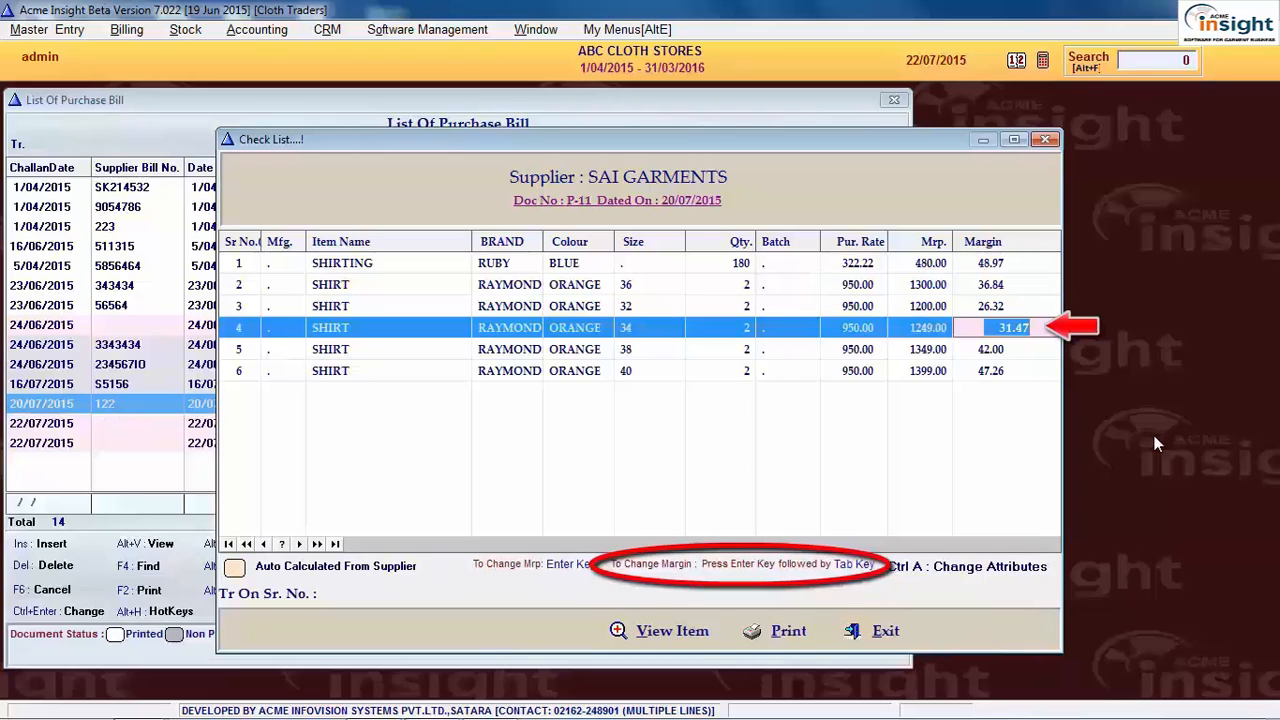
pyautogui.write('35')
pyautogui.press('Return')
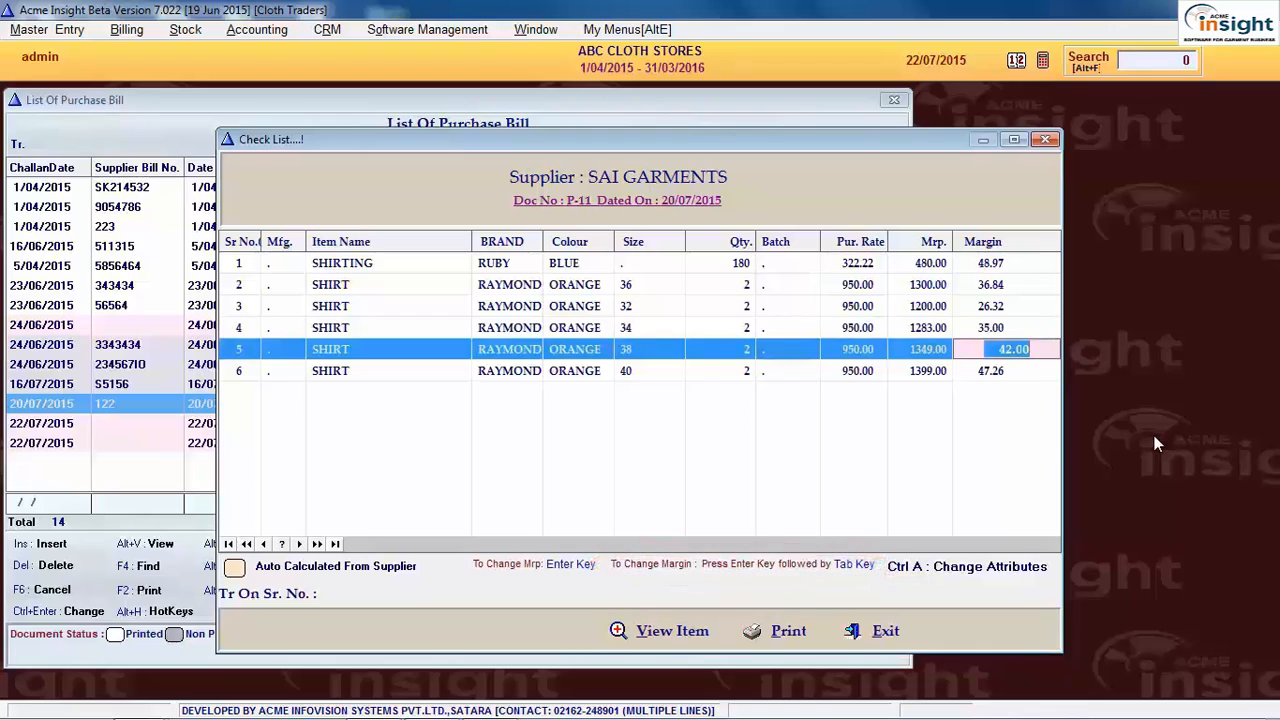
pyautogui.press('Up')
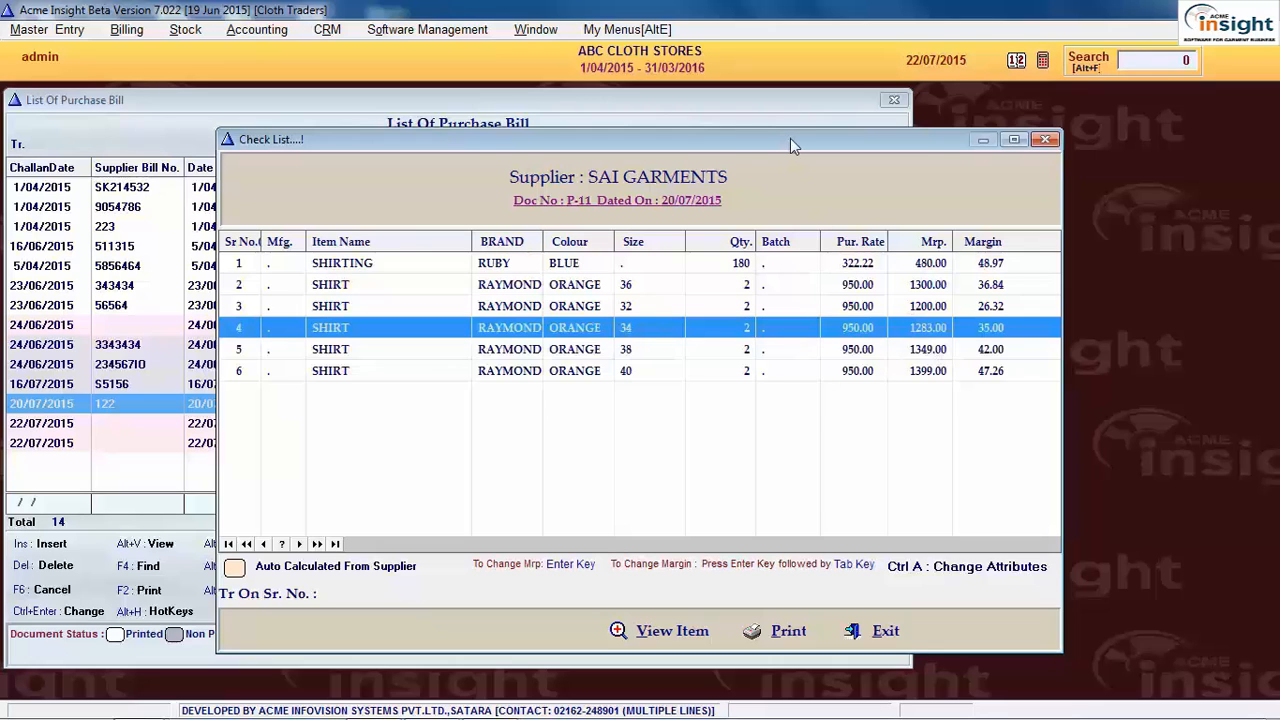
# - Review the Size and Brand attributes of the size 34 shirt, accept them and close the check list
pyautogui.moveTo(790, 138); pyautogui.dragTo(634, 138)
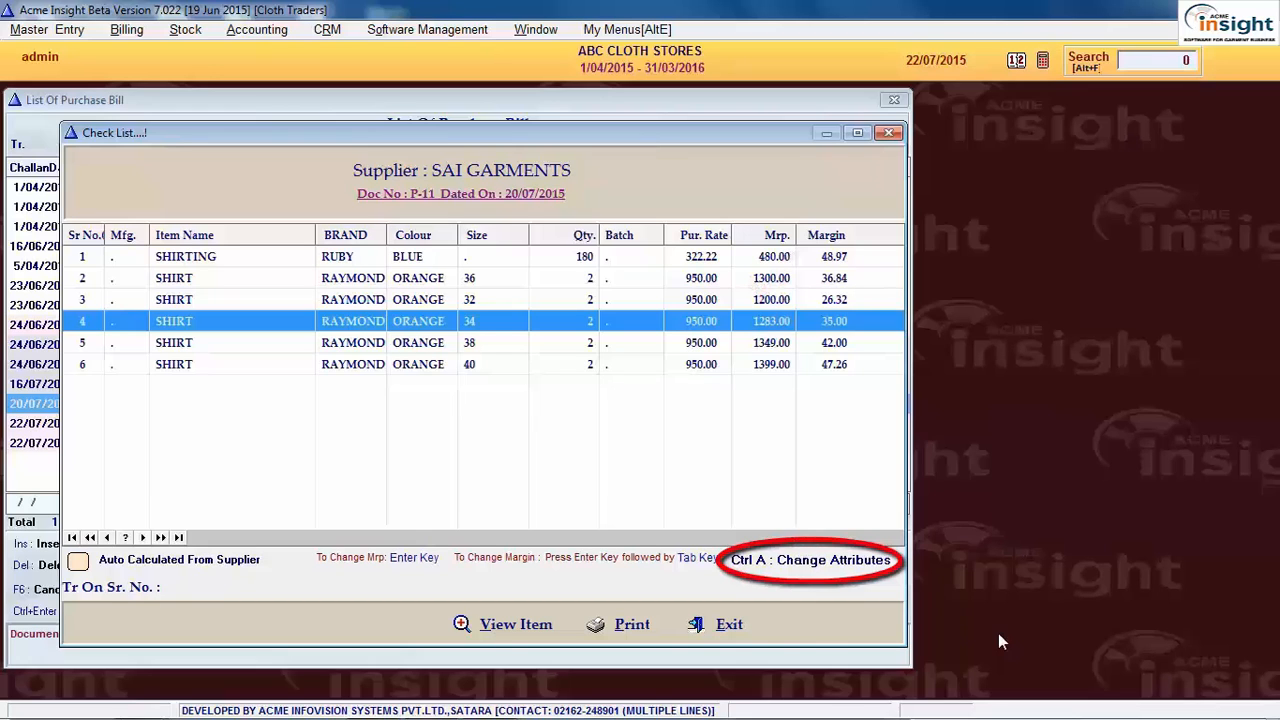
pyautogui.hotkey('ctrl', 'a')
pyautogui.click(605, 345)
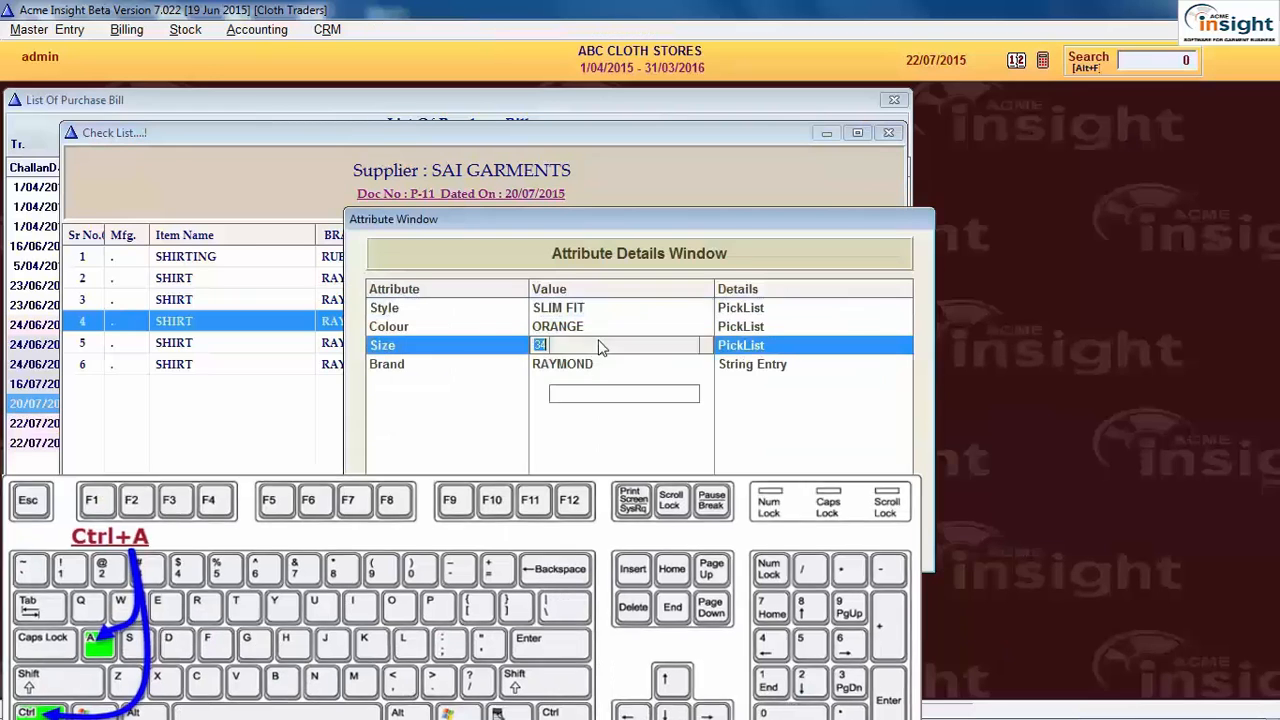
pyautogui.press('Return')
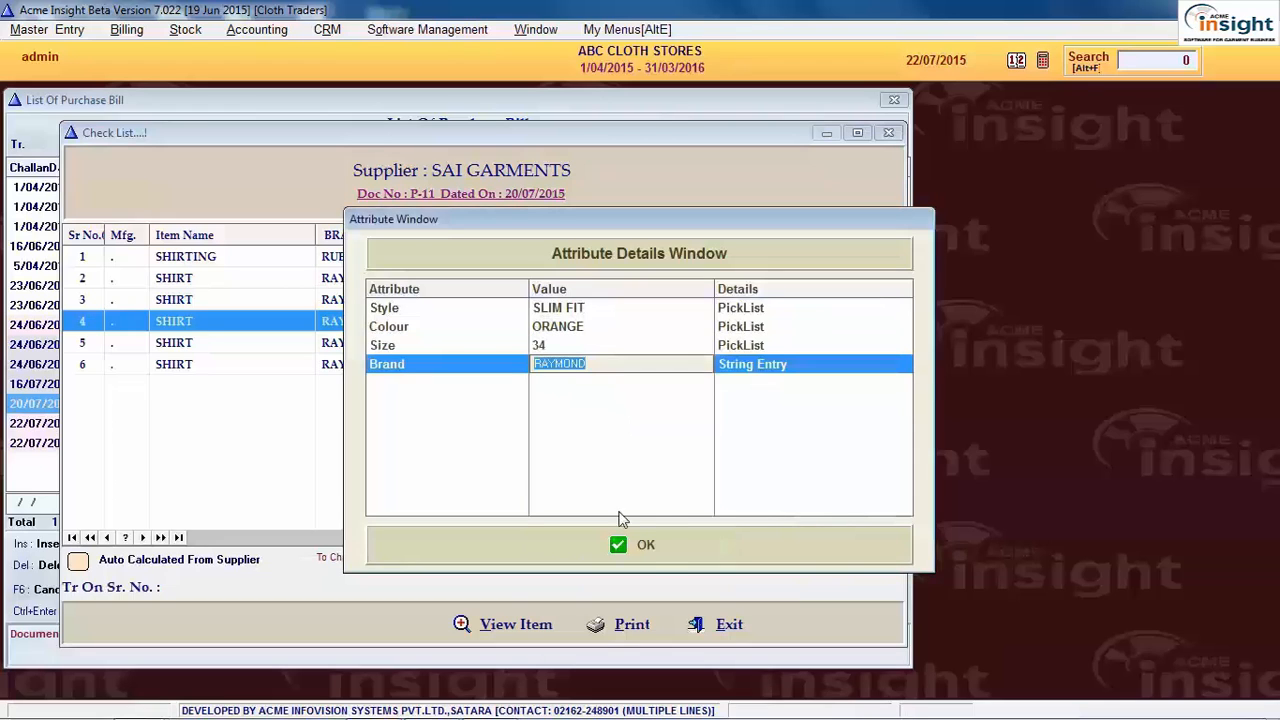
pyautogui.click(646, 547)
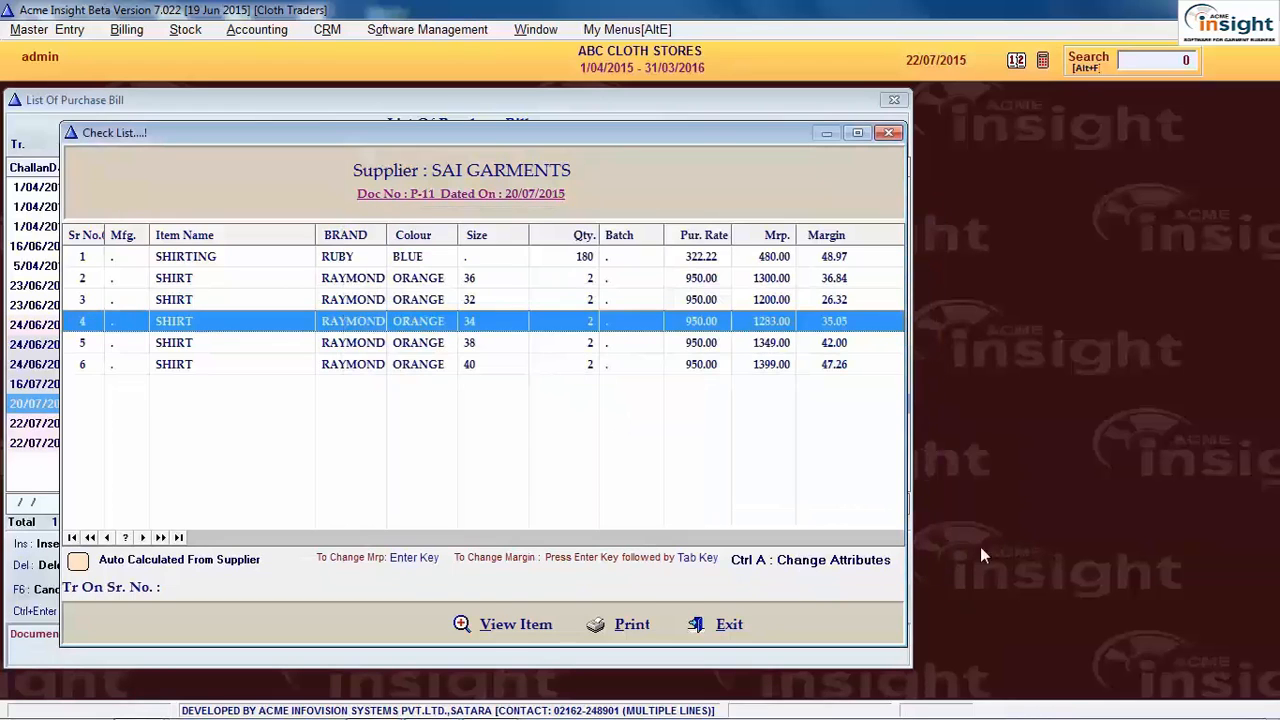
pyautogui.press('Escape')
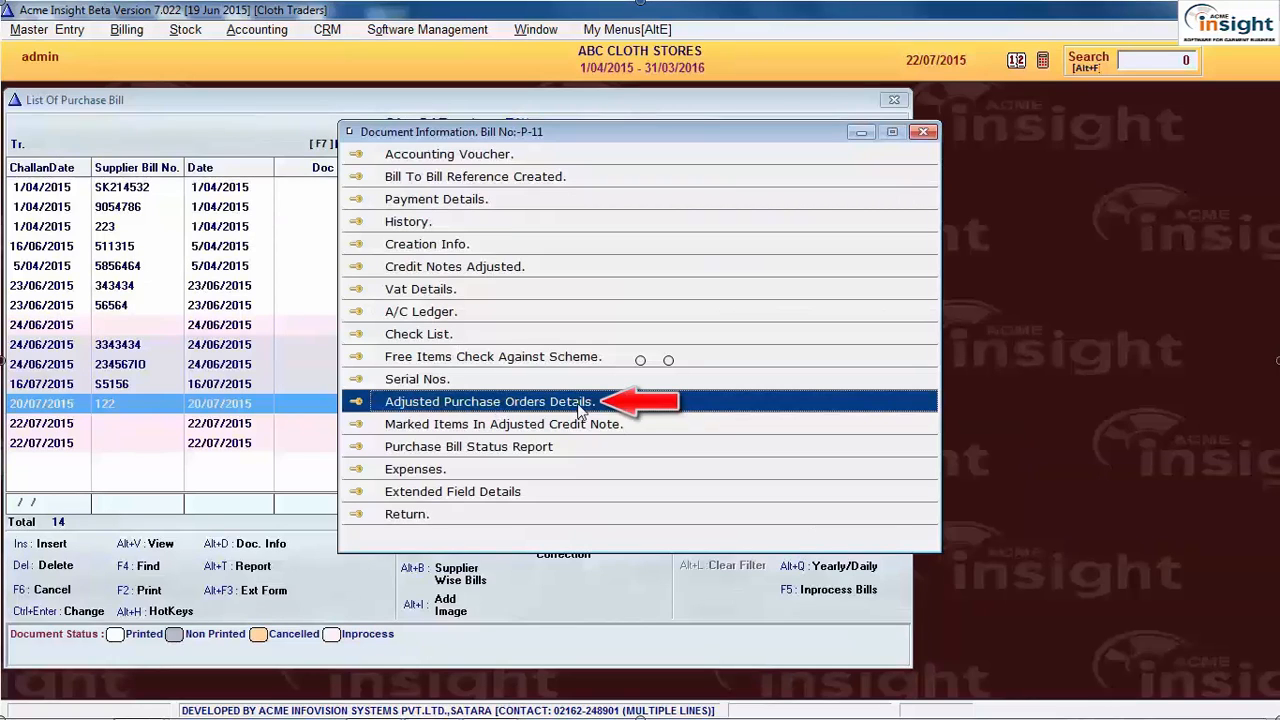
# - Check bill P-11's adjusted purchase orders details and view its purchase bill status report
pyautogui.click(580, 408)
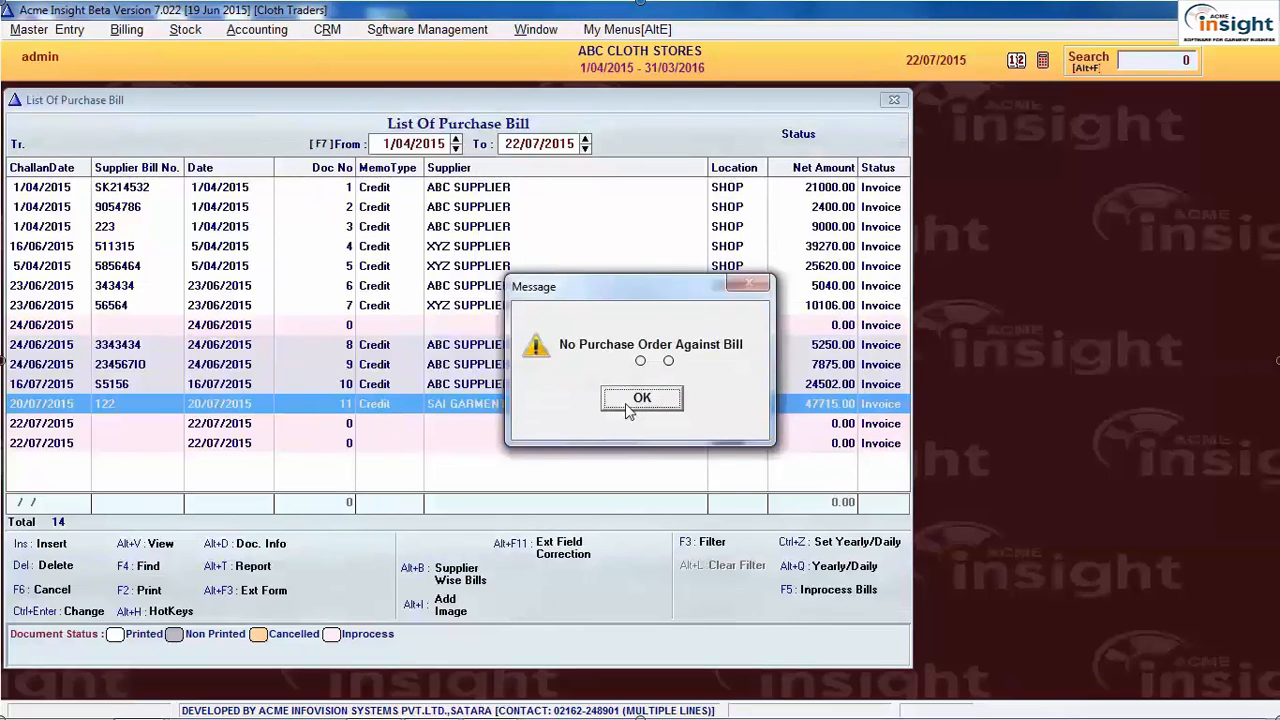
pyautogui.click(625, 403)
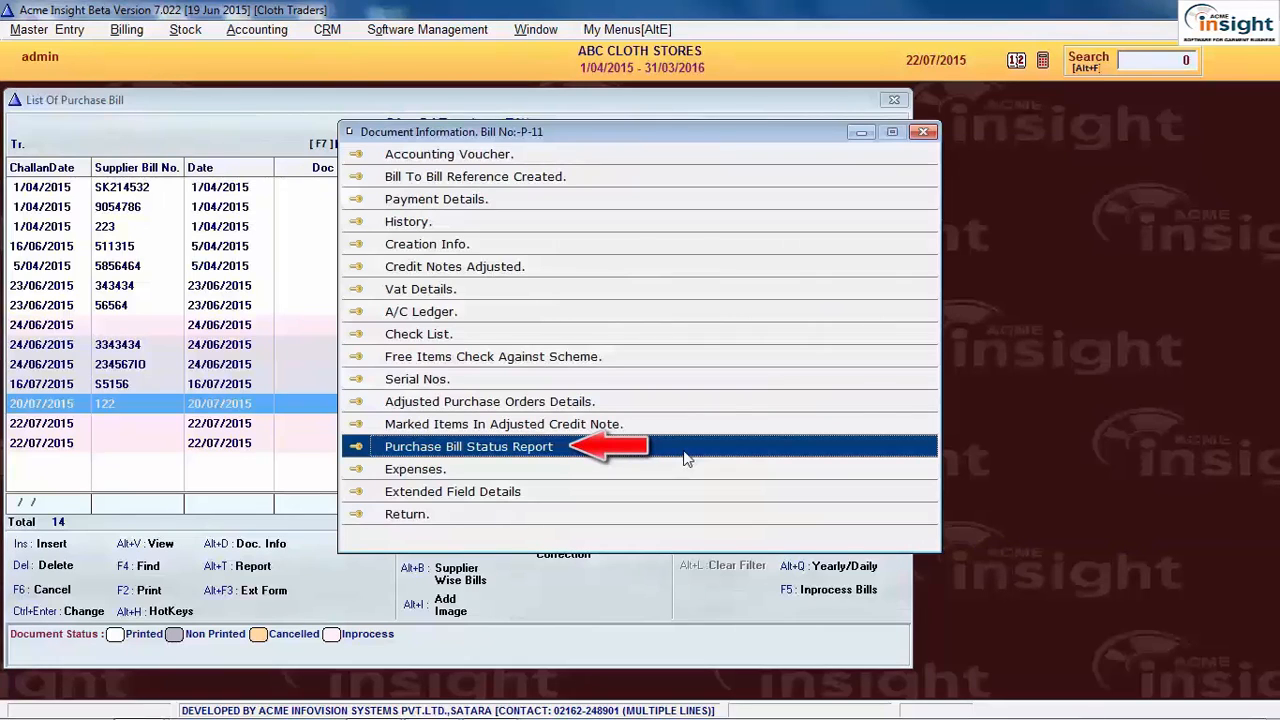
pyautogui.click(686, 458)
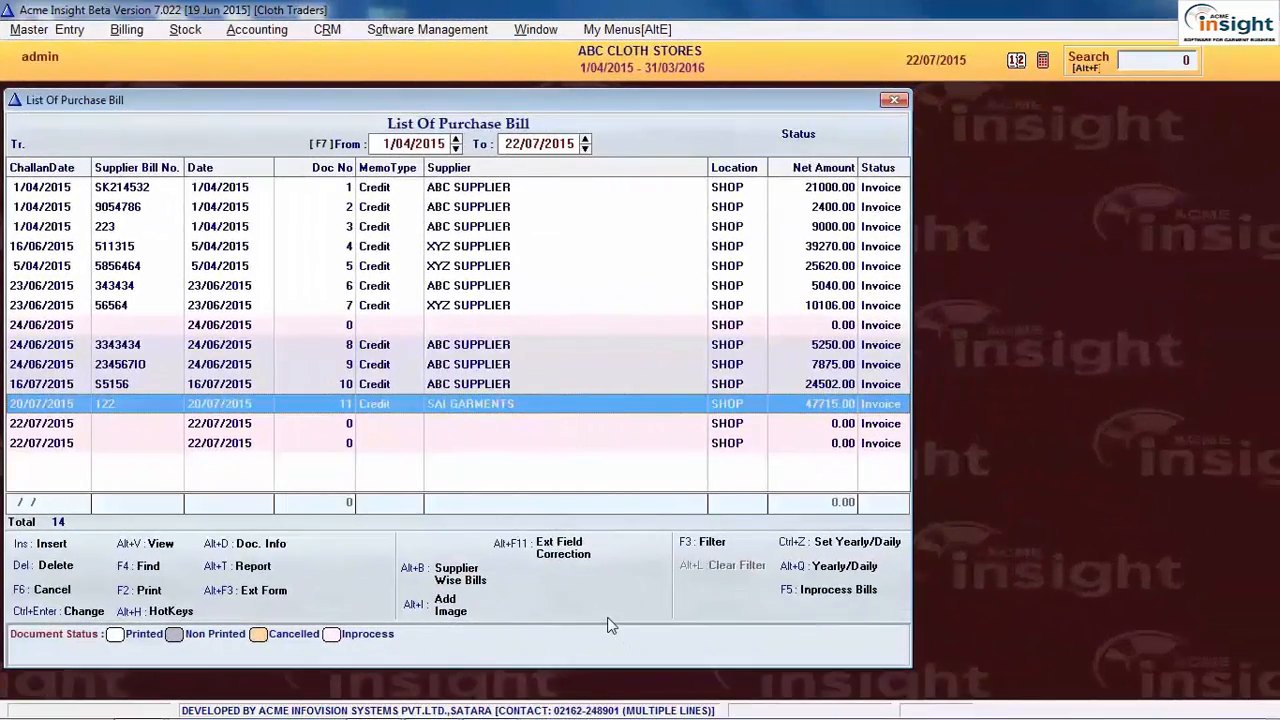
pyautogui.hotkey('alt', 't')
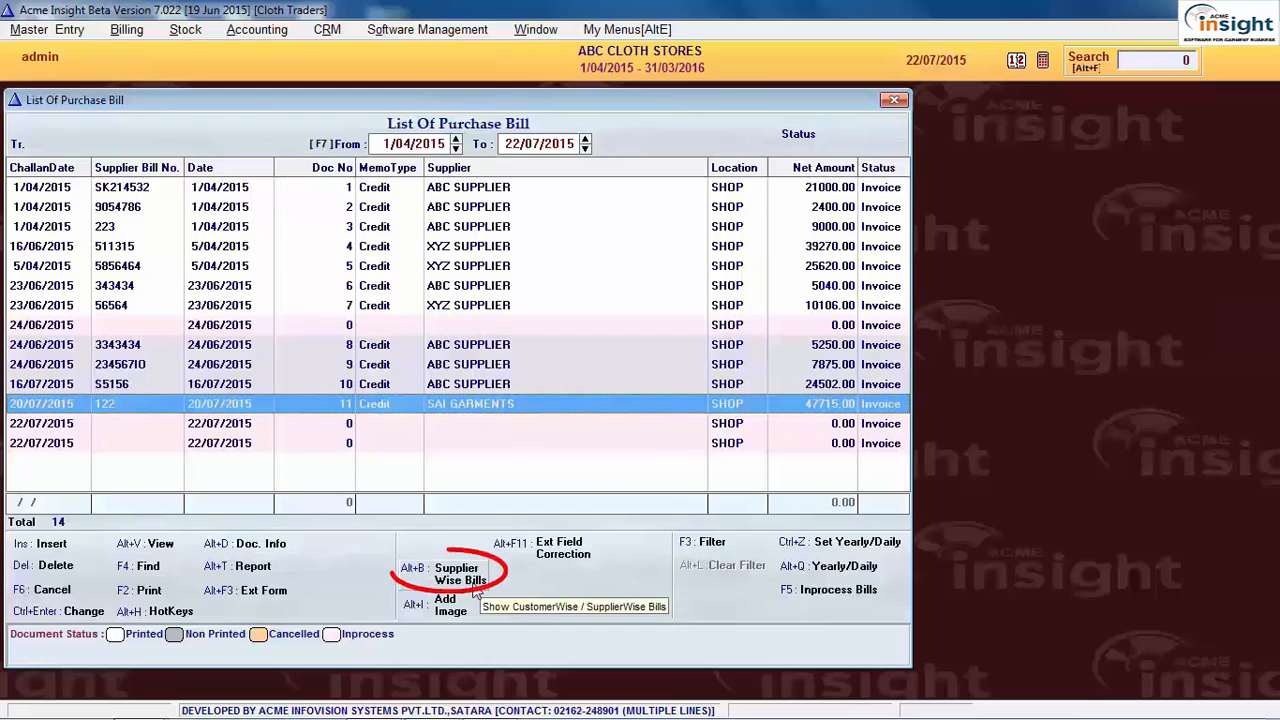
# - List only the purchase bills of ABC SUPPLIER, and clear the supplier filter again
pyautogui.click(476, 588)
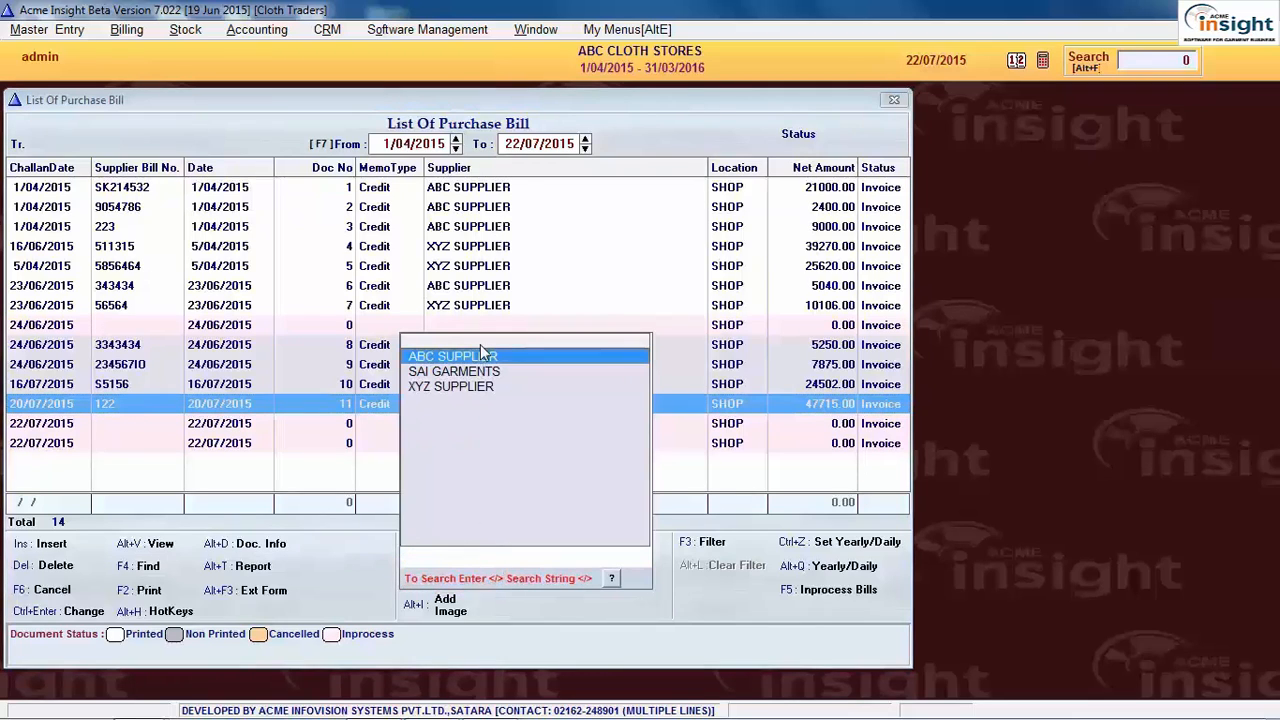
pyautogui.click(530, 358)
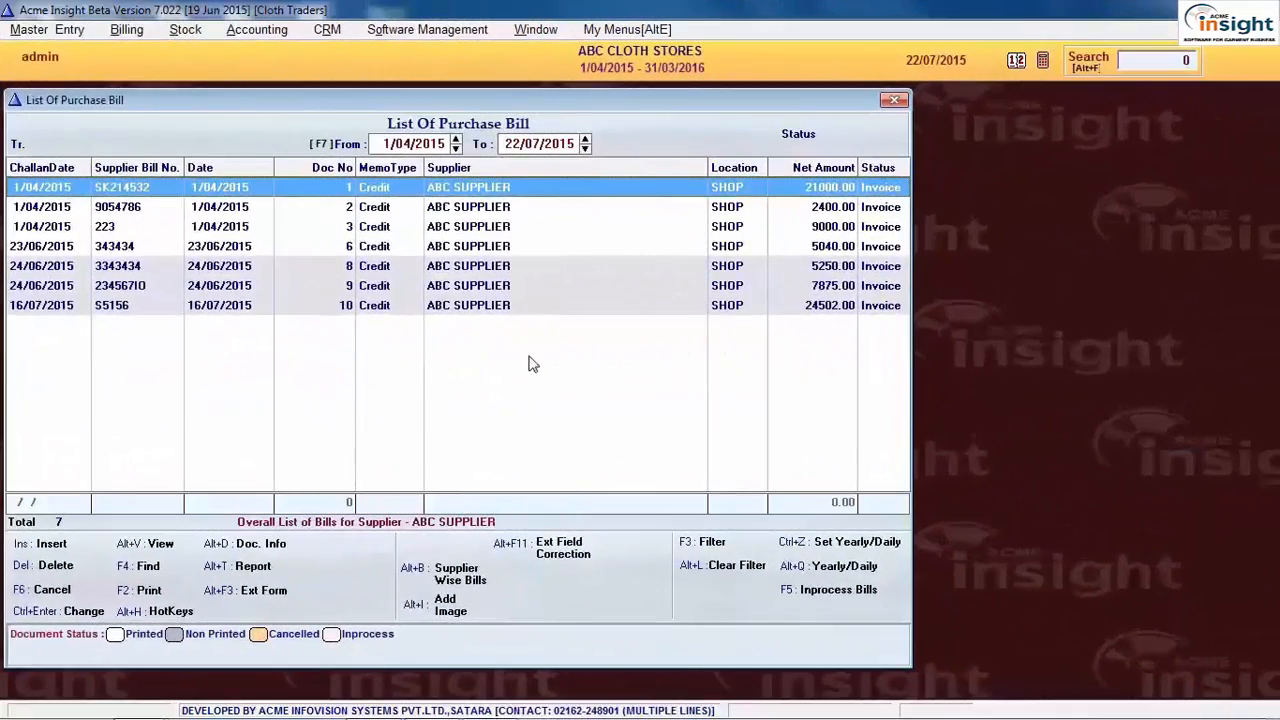
pyautogui.hotkey('alt', 'l')
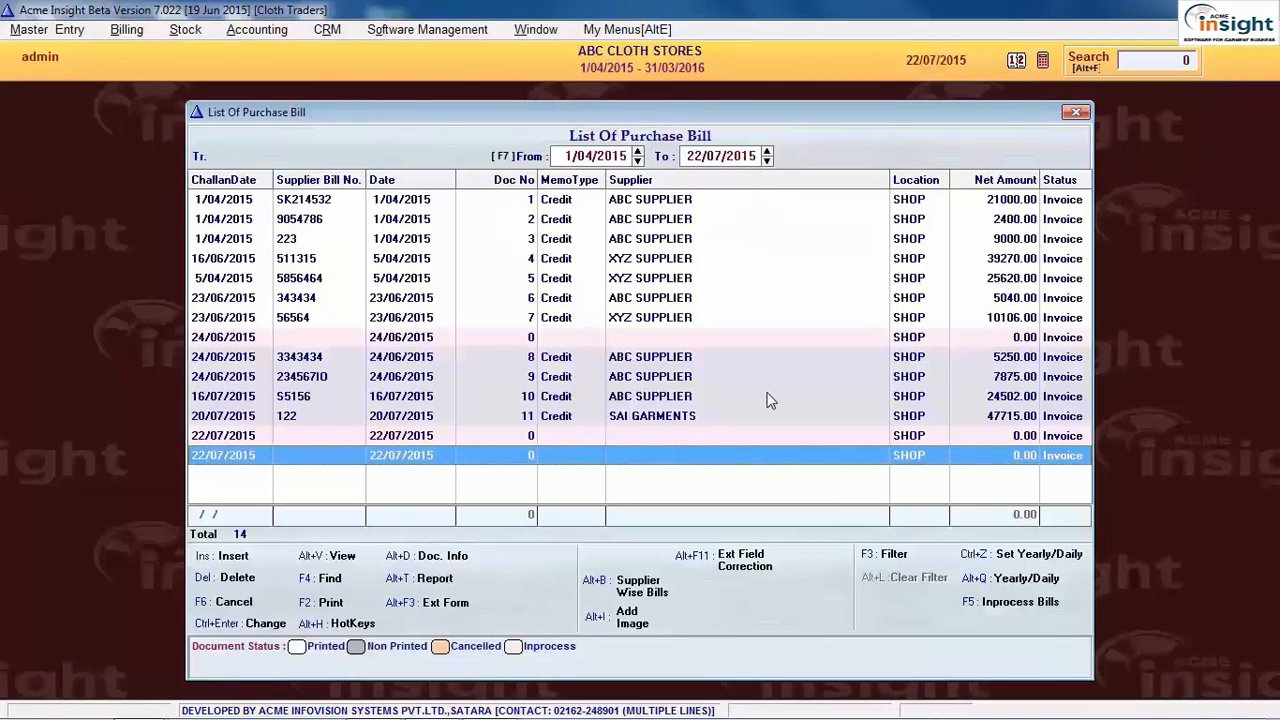
# - Filter the purchase bill list to bills whose MemoType equals Credit and select bill 7 of XYZ SUPPLIER
pyautogui.press('F3')
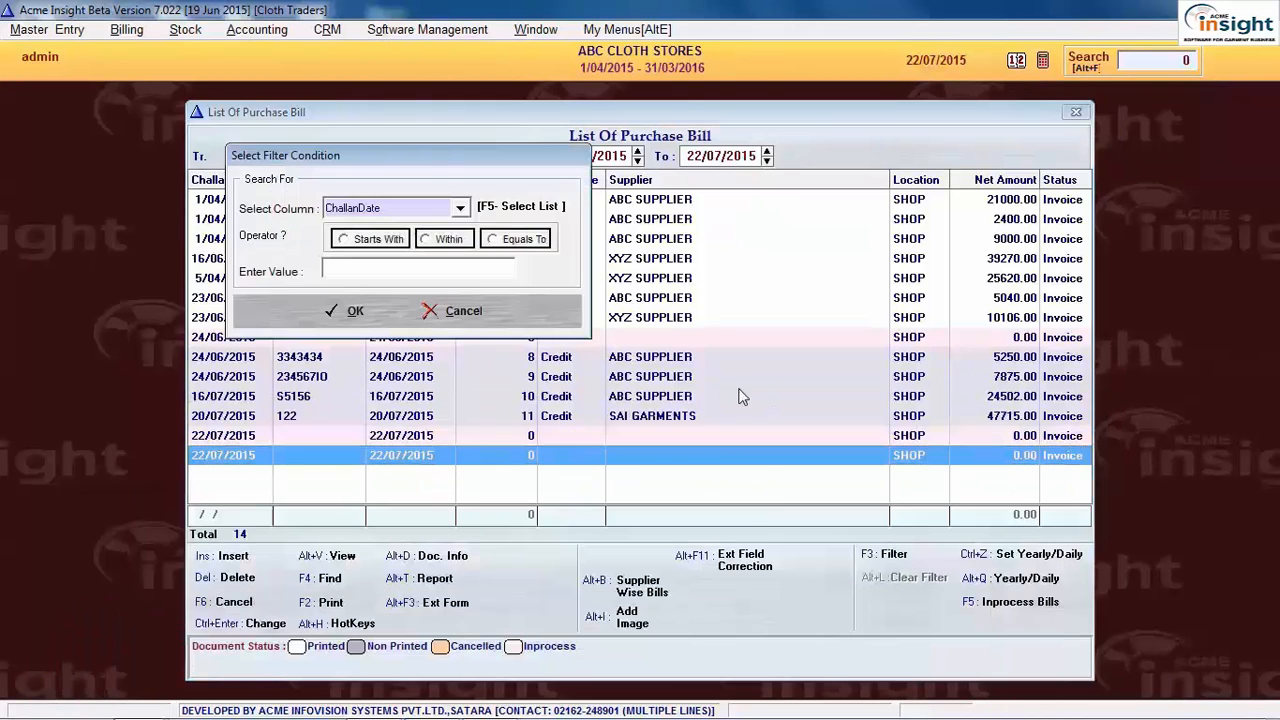
pyautogui.click(466, 210)
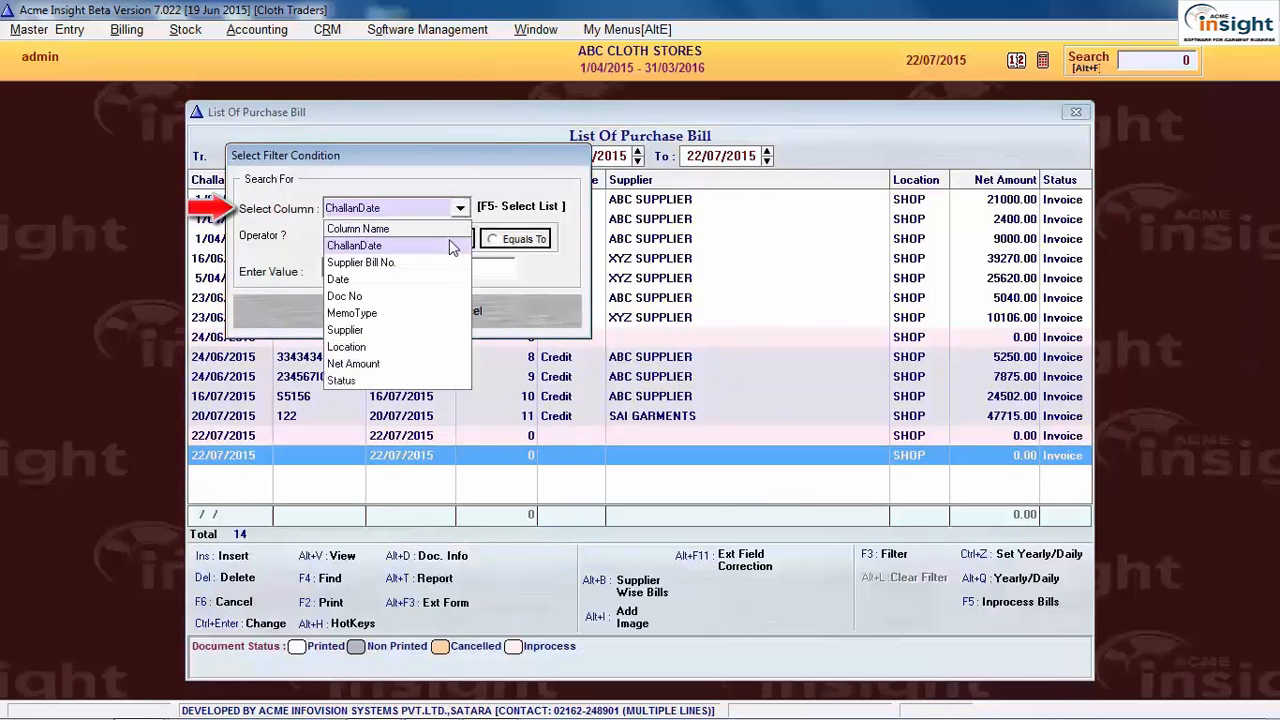
pyautogui.click(375, 313)
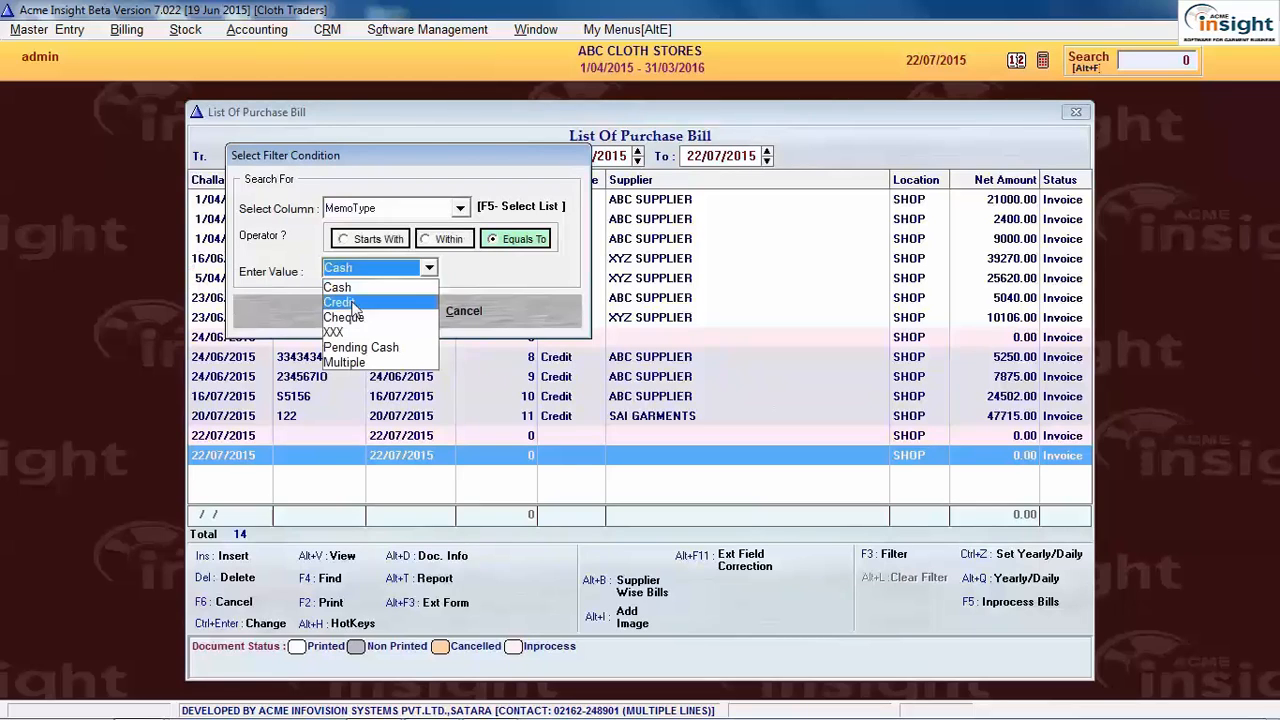
pyautogui.click(353, 303)
pyautogui.click(355, 312)
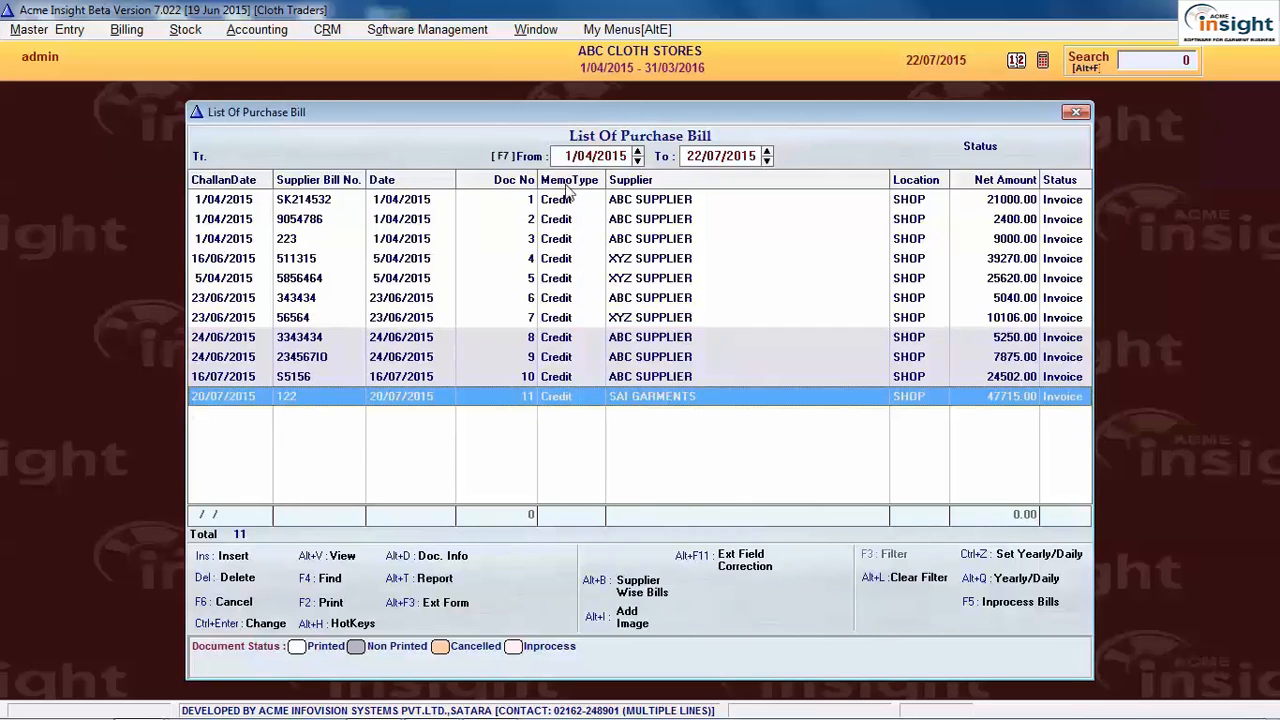
pyautogui.click(581, 318)
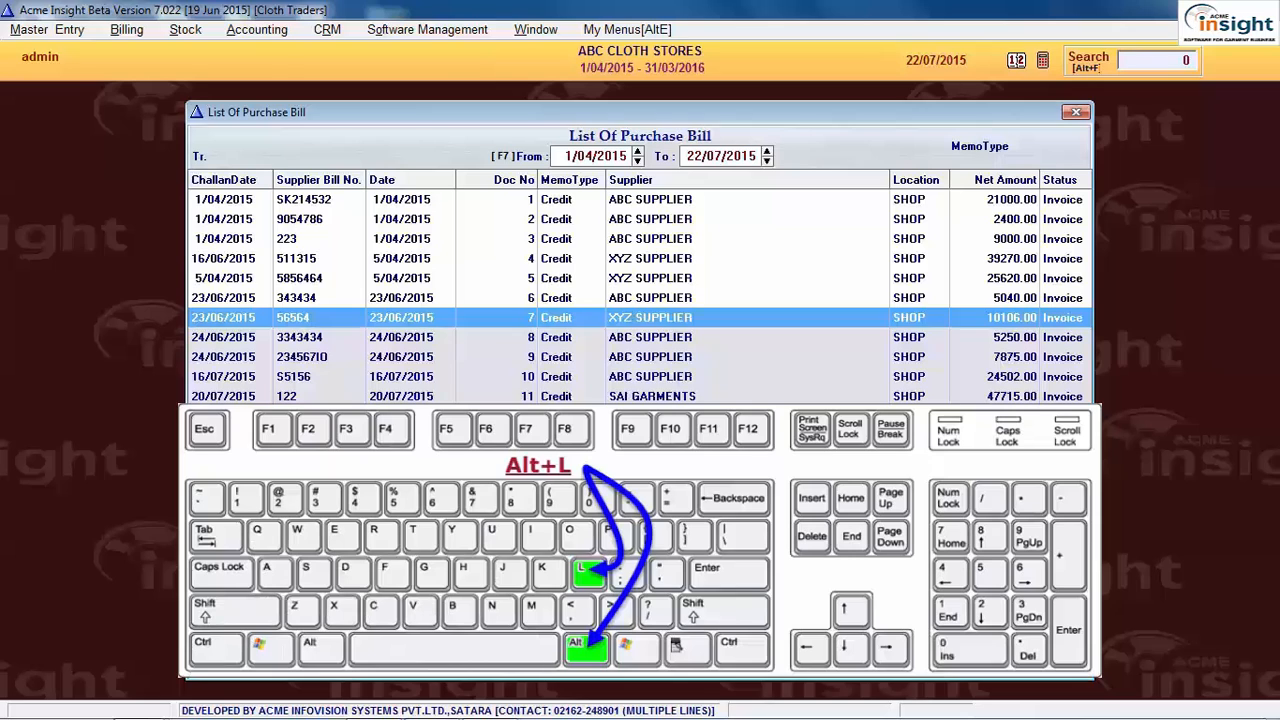
# - Clear the MemoType filter from the purchase bill list
pyautogui.hotkey('alt', 'l')
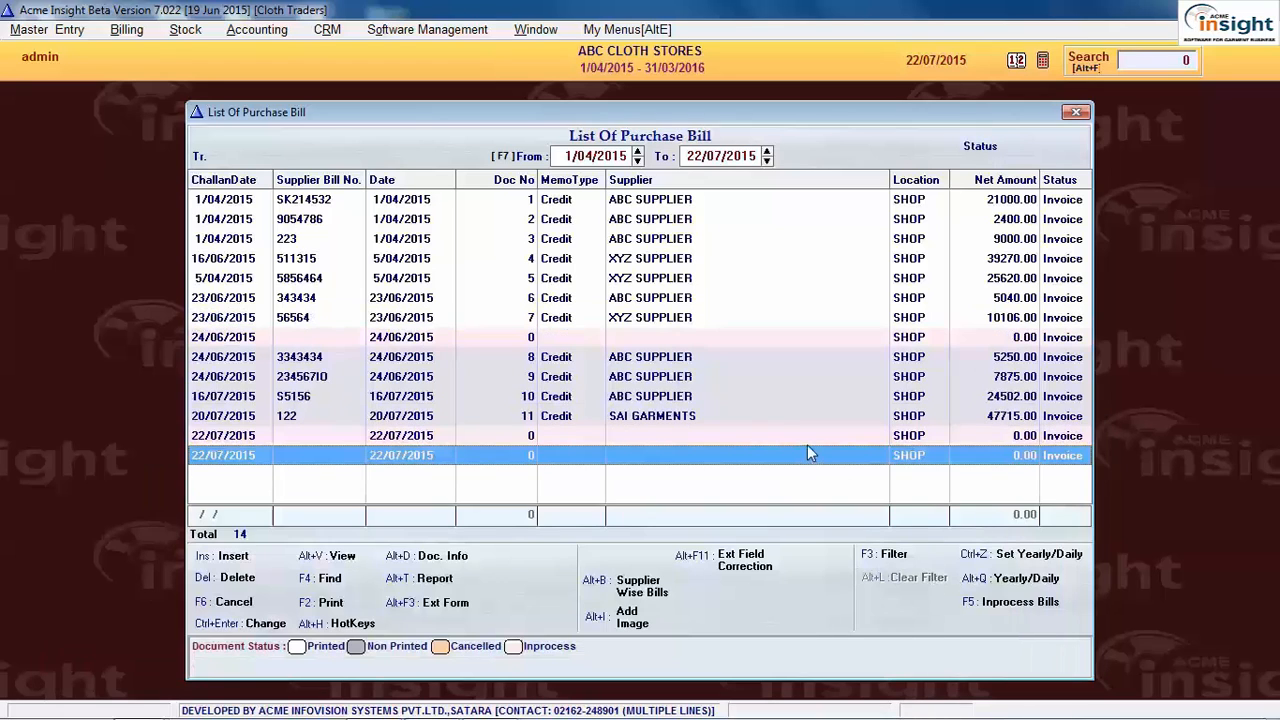
pyautogui.click(776, 401)
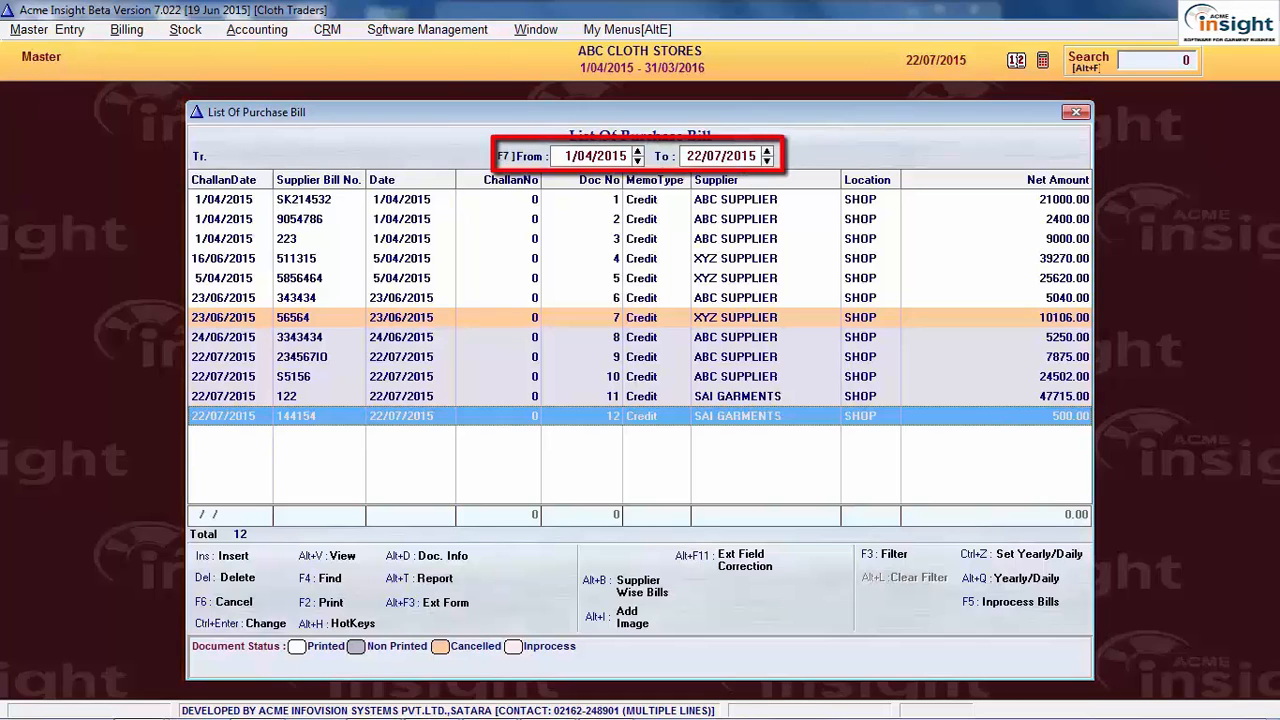
# - Toggle the purchase bill list between the daily and yearly periods, and view the in-process bills
pyautogui.hotkey('alt', 'q')
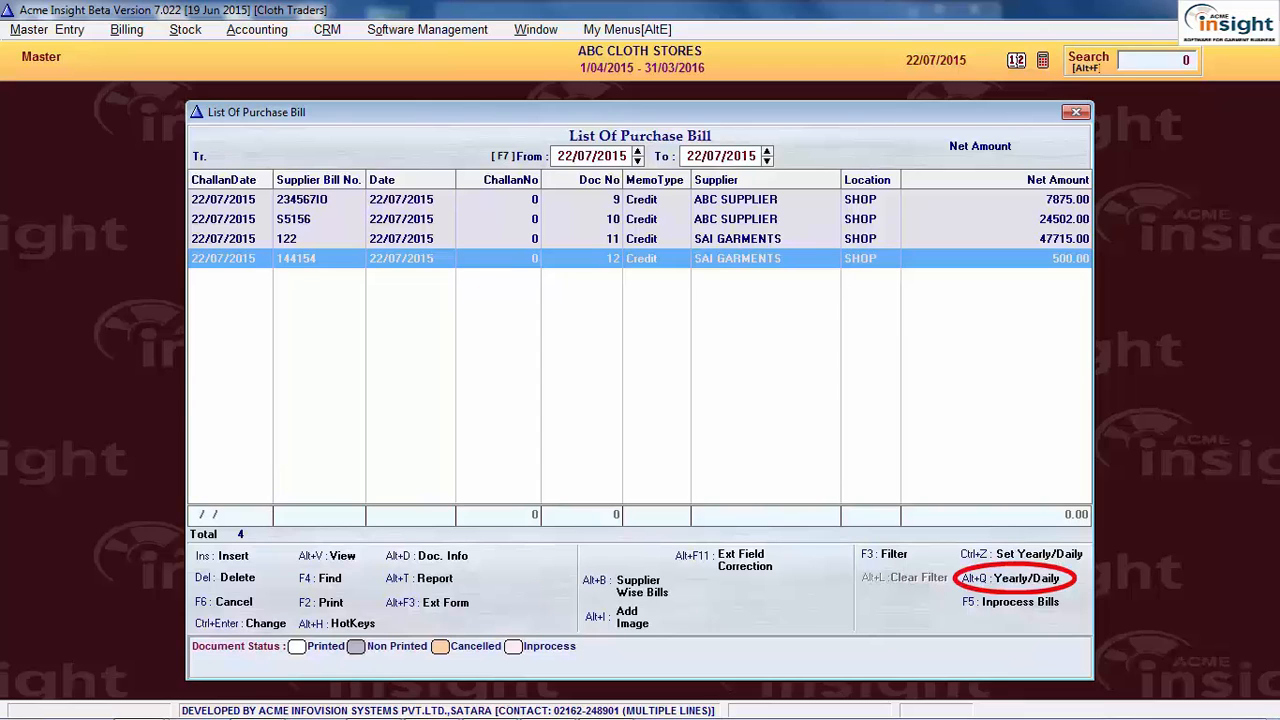
pyautogui.hotkey('alt', 'q')
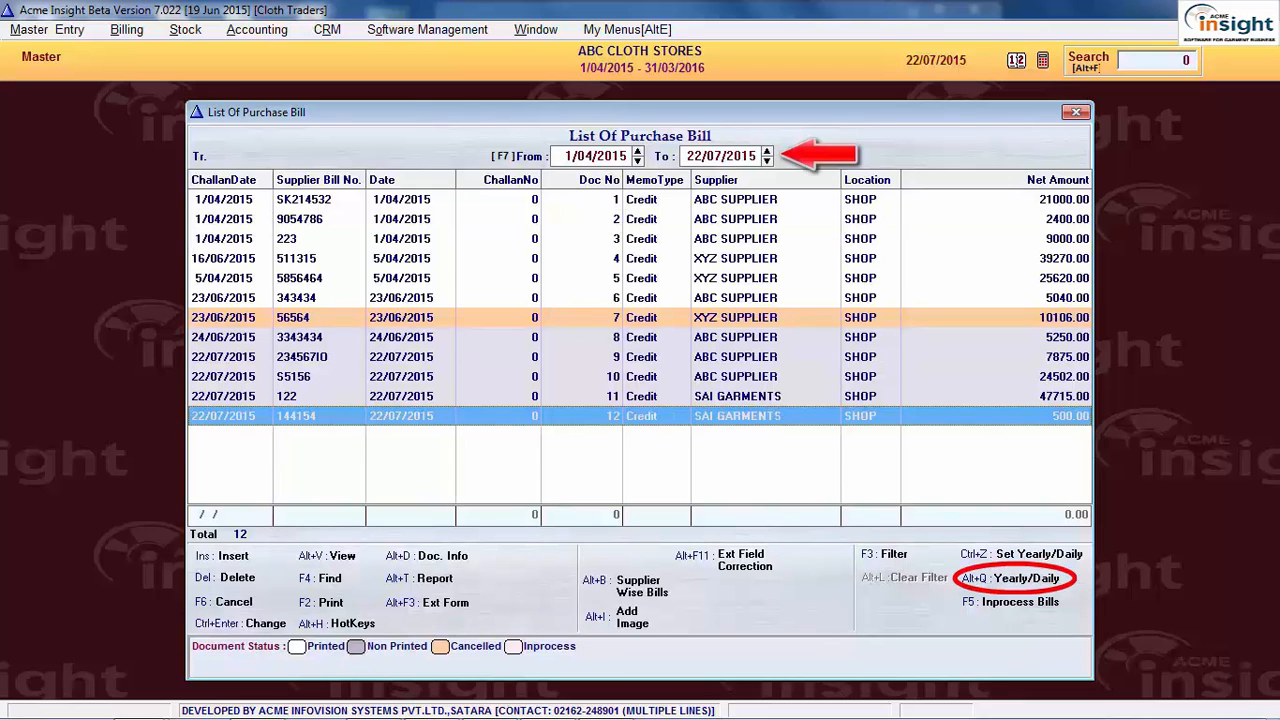
pyautogui.hotkey('alt', 'q')
pyautogui.hotkey('alt', 'q')
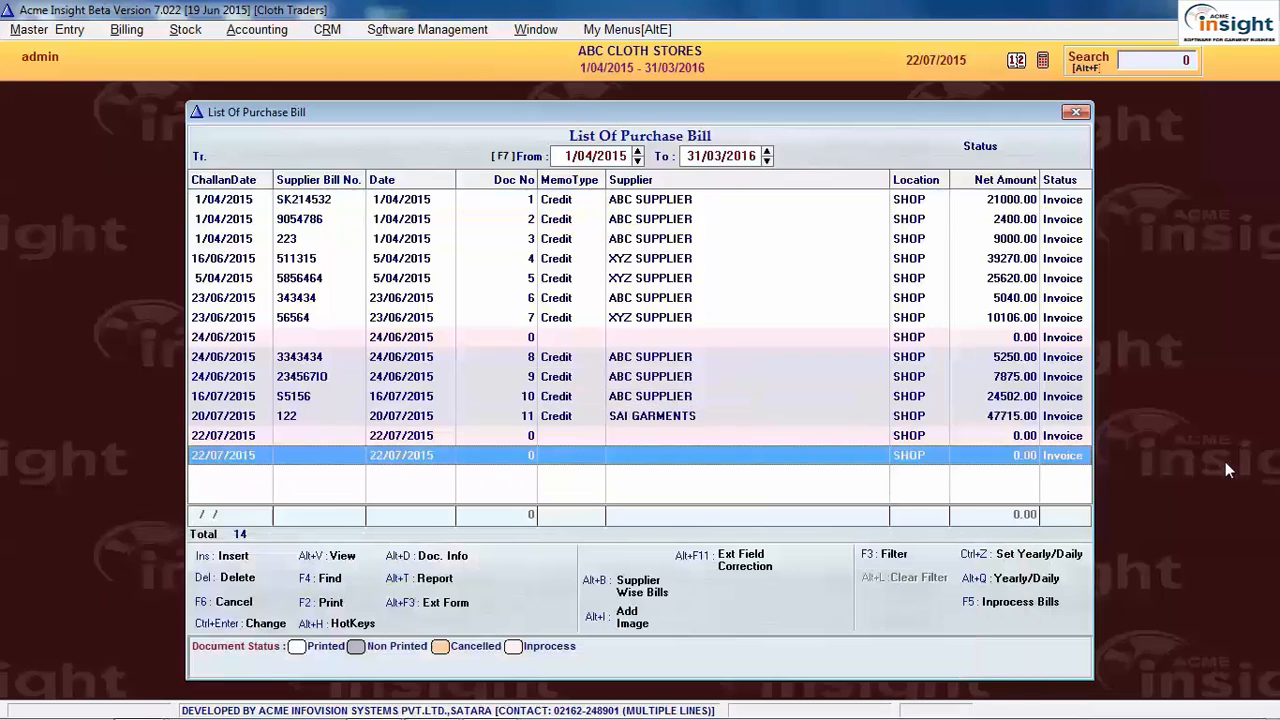
pyautogui.press('F5')
pyautogui.click(785, 220)
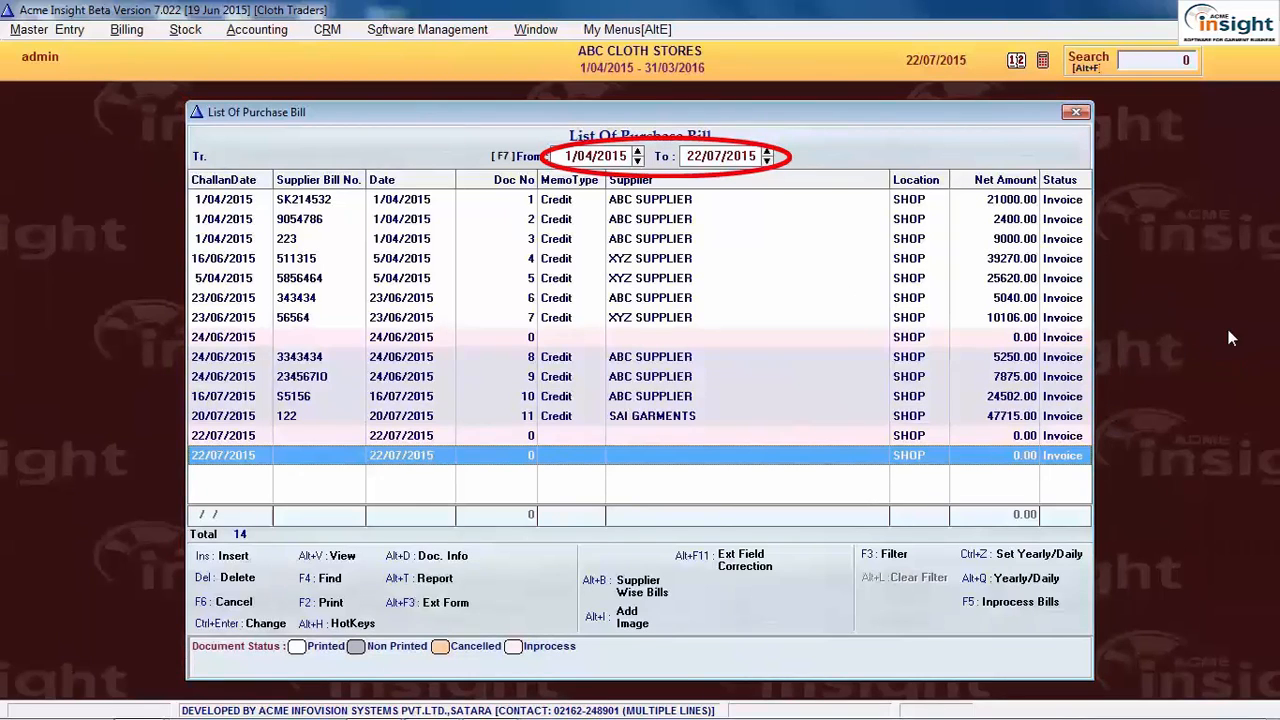
# - Limit the purchase bill list to dates from 1/06/2015 to 30/06/2015 and select bill 9 of ABC SUPPLIER
pyautogui.press('F7')
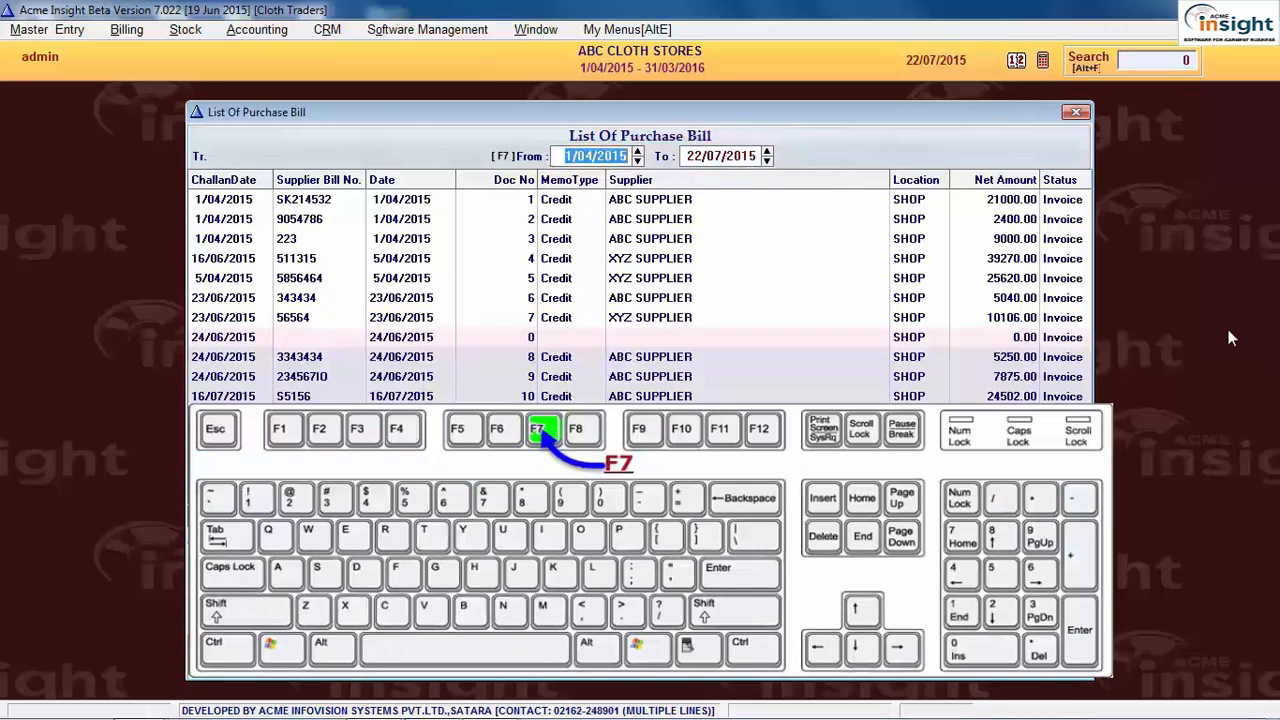
pyautogui.write('0106')
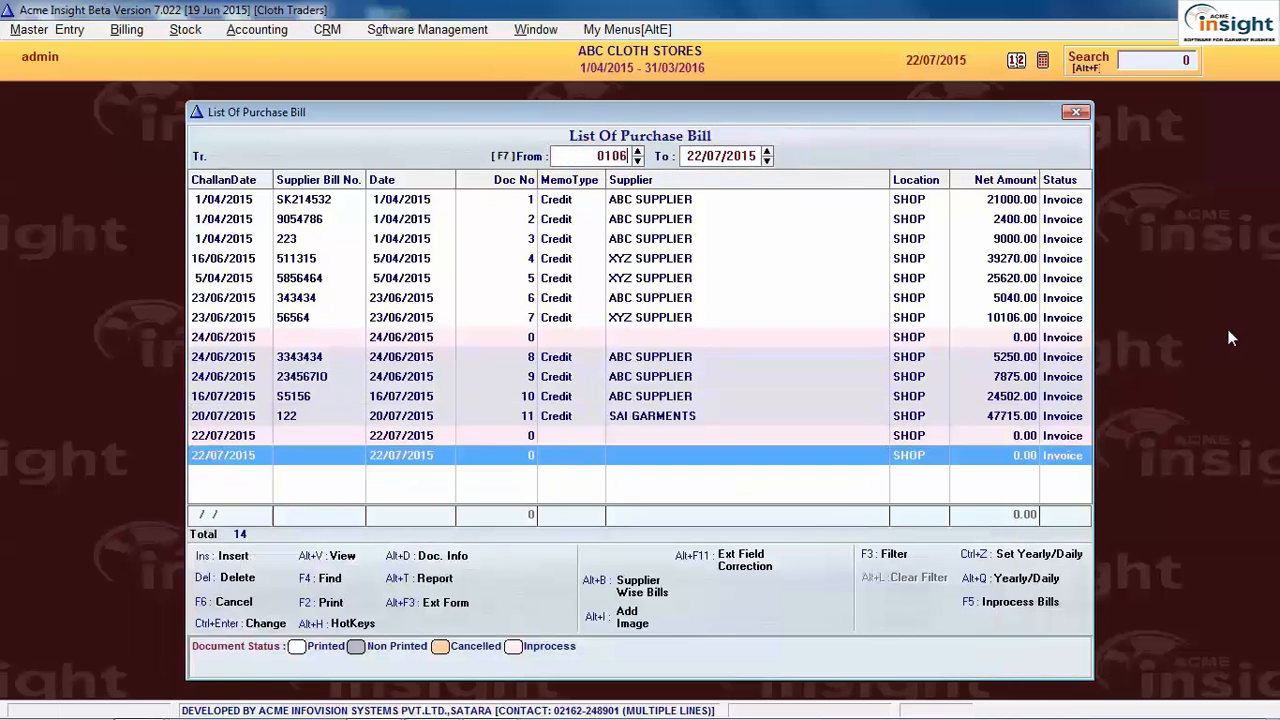
pyautogui.write('15')
pyautogui.press('Return')
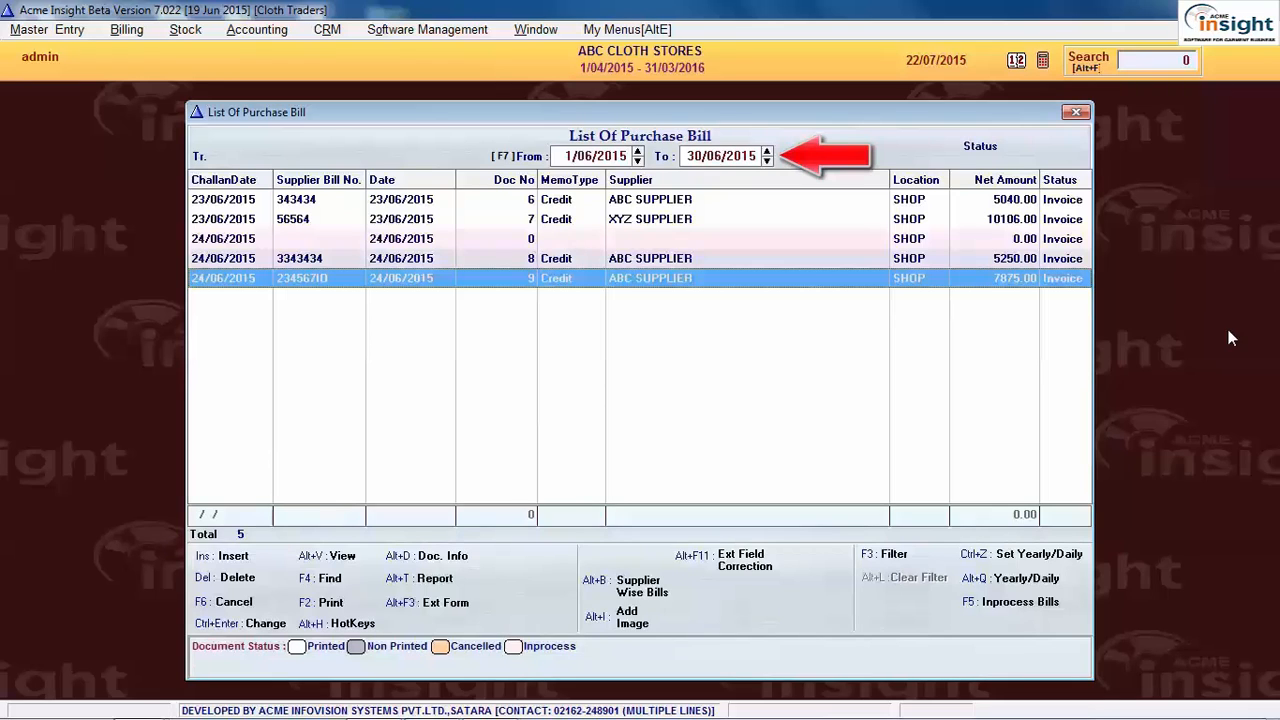
pyautogui.click(692, 203)
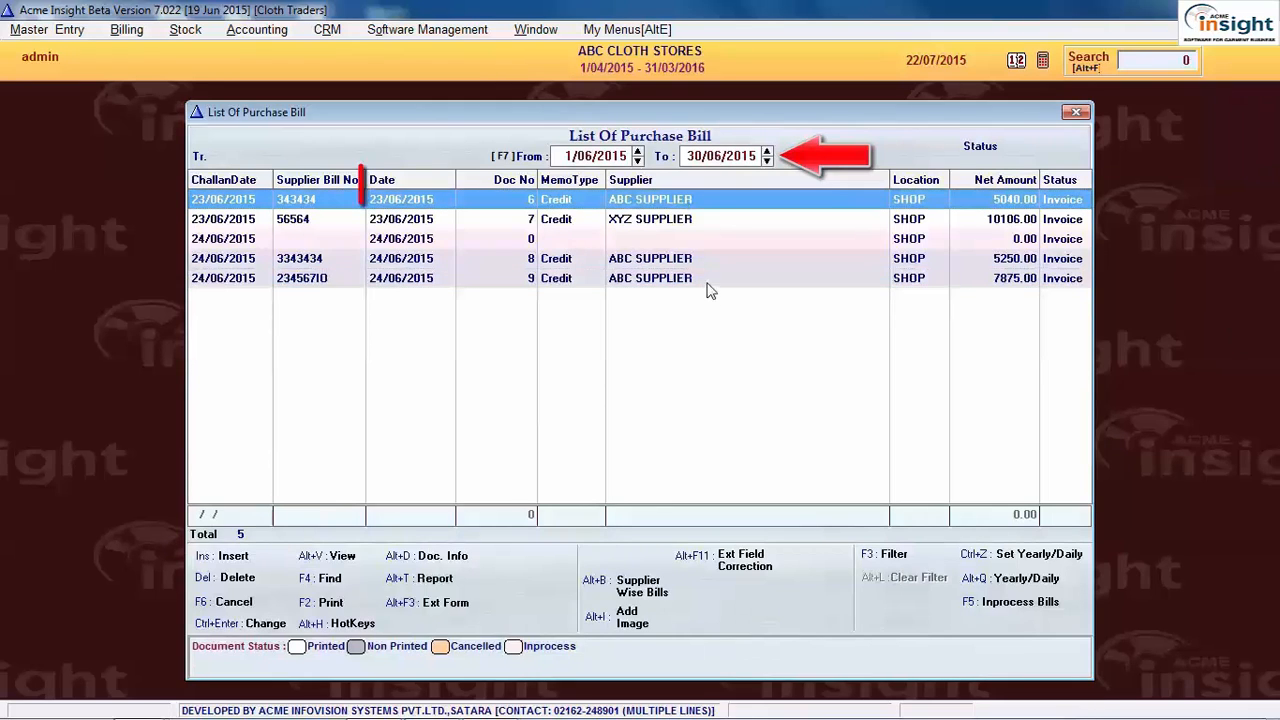
pyautogui.click(708, 284)
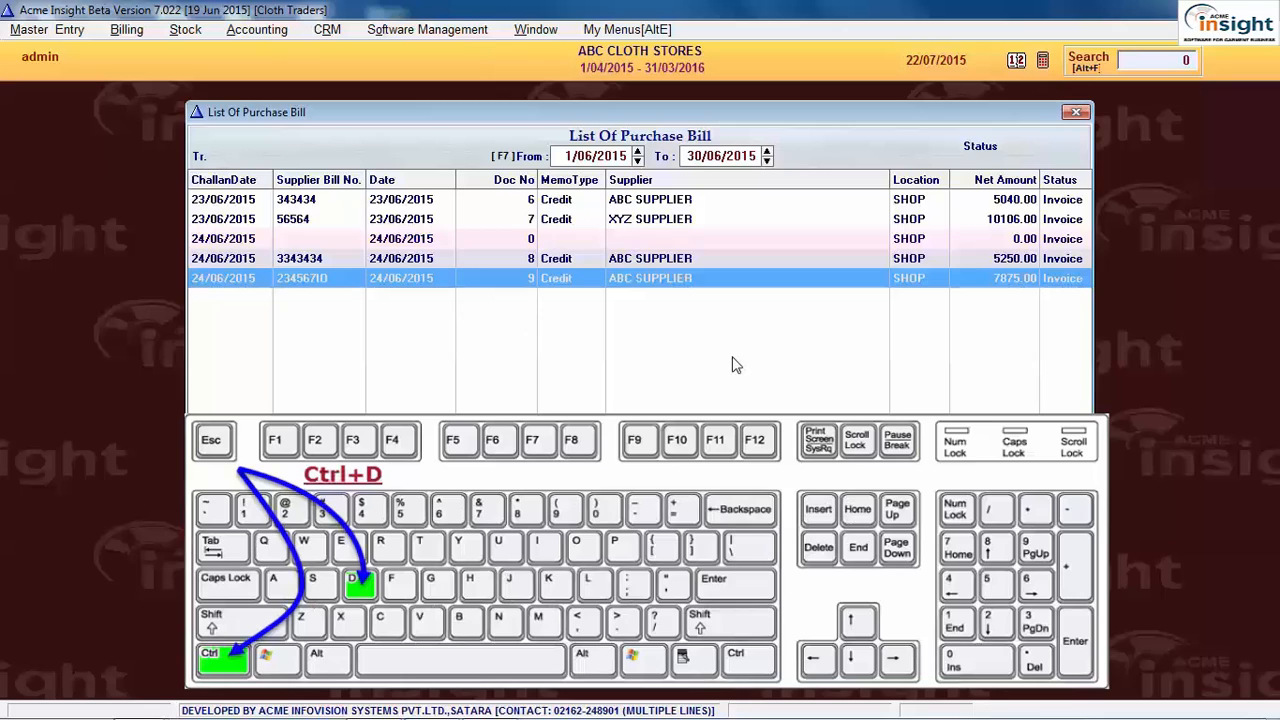
# - Start adding a ChallanNo column in the document list configuration, with Right justification
pyautogui.hotkey('ctrl', 'd')
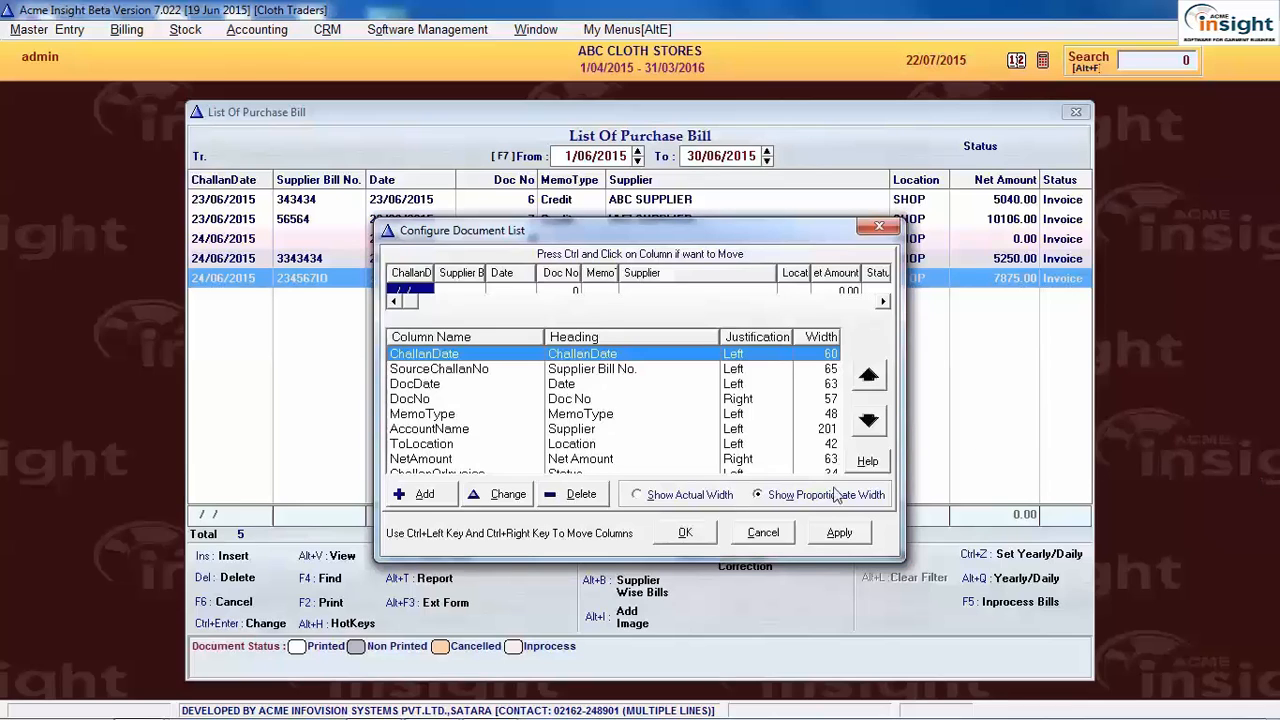
pyautogui.click(422, 495)
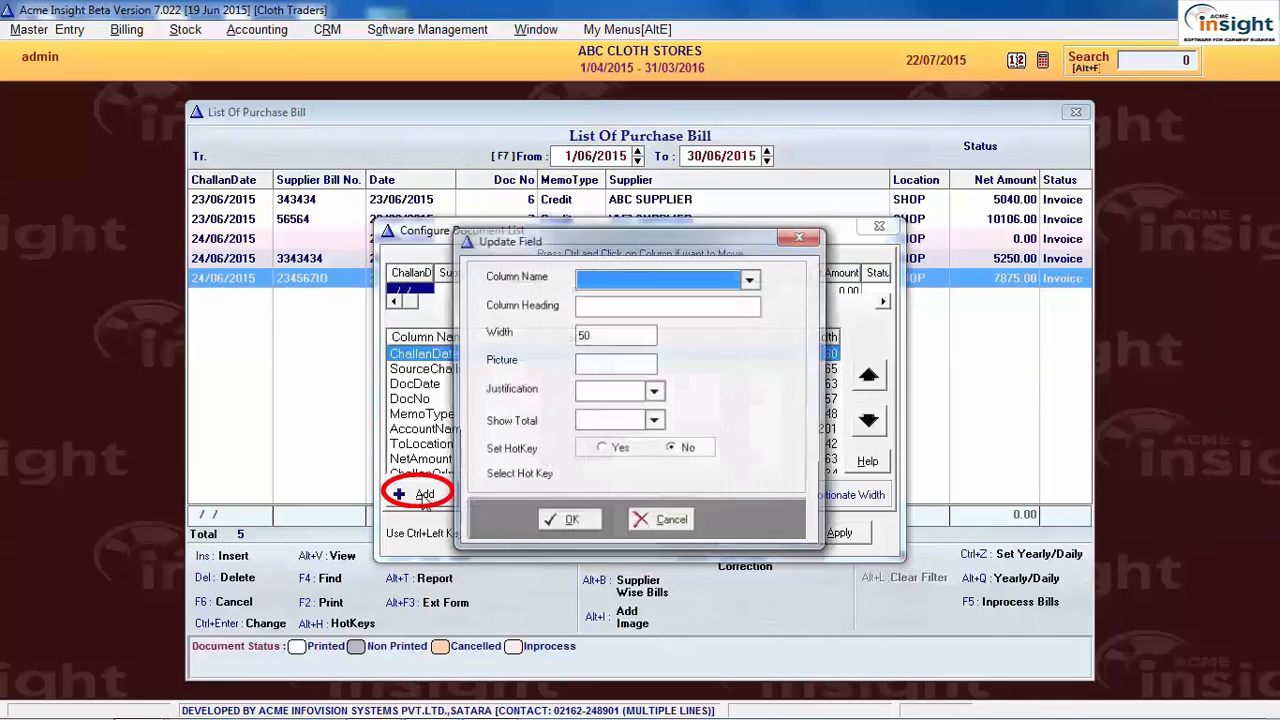
pyautogui.click(751, 281)
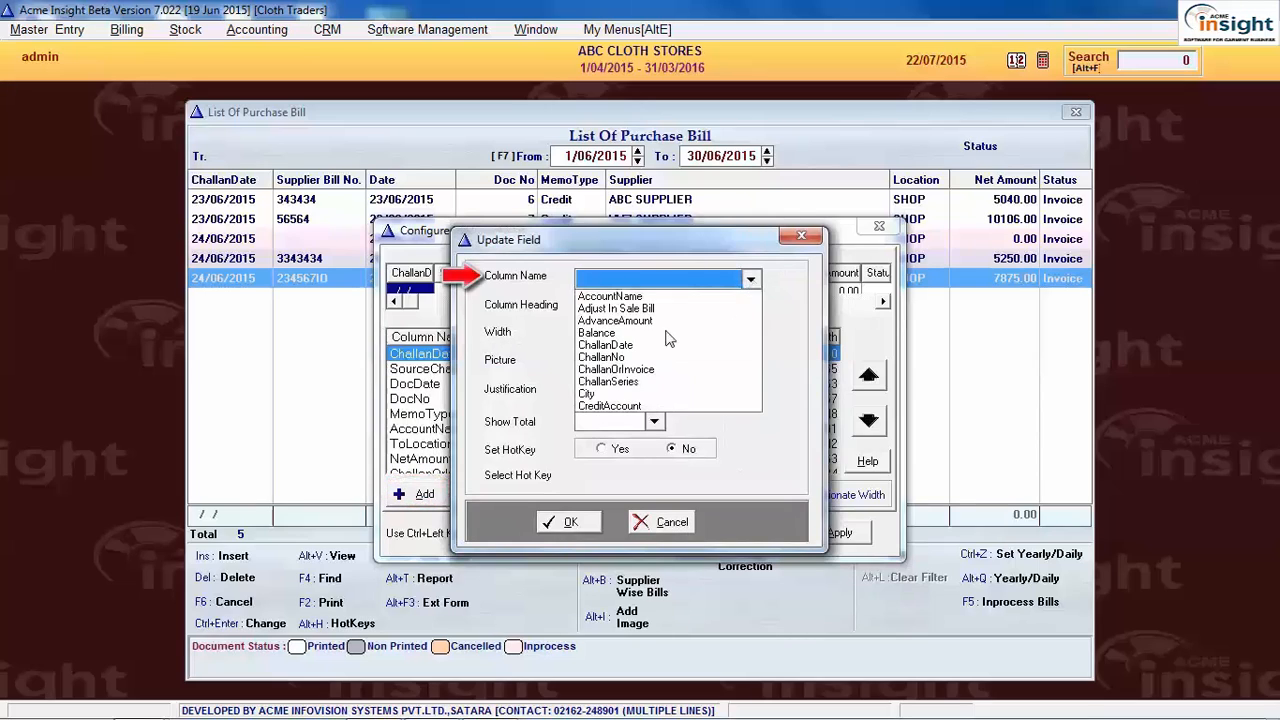
pyautogui.click(610, 358)
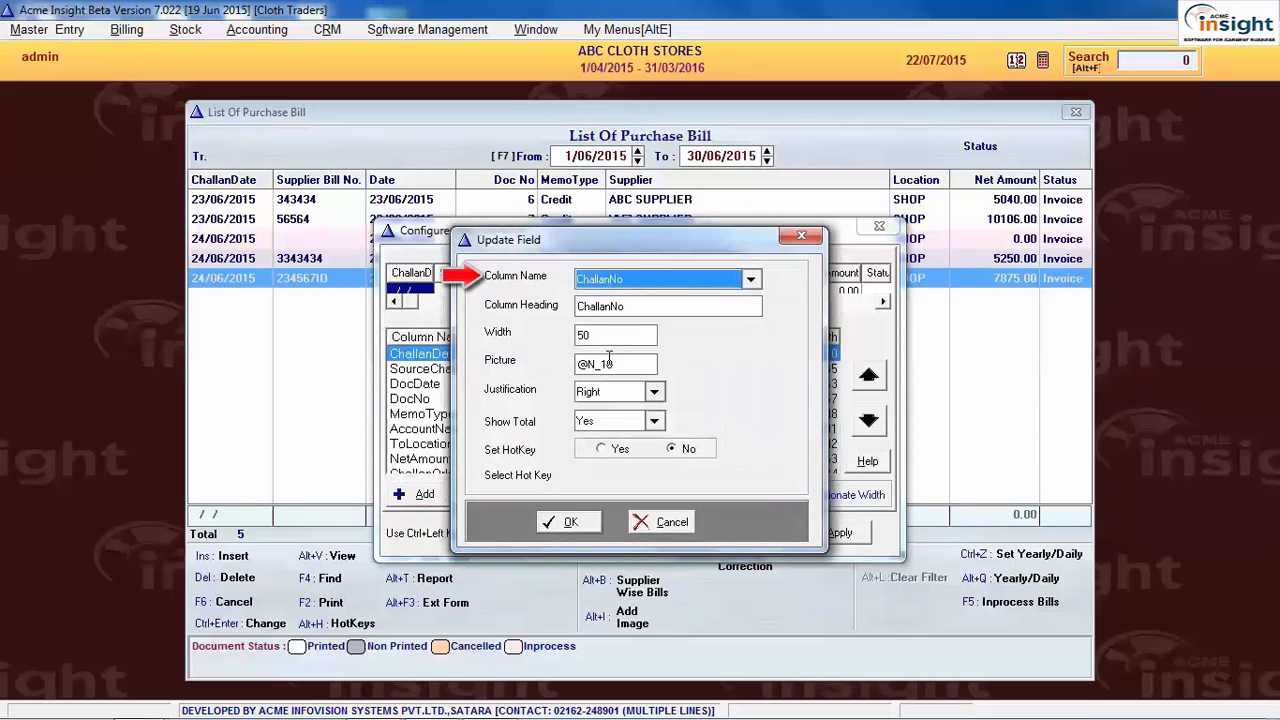
pyautogui.click(638, 310)
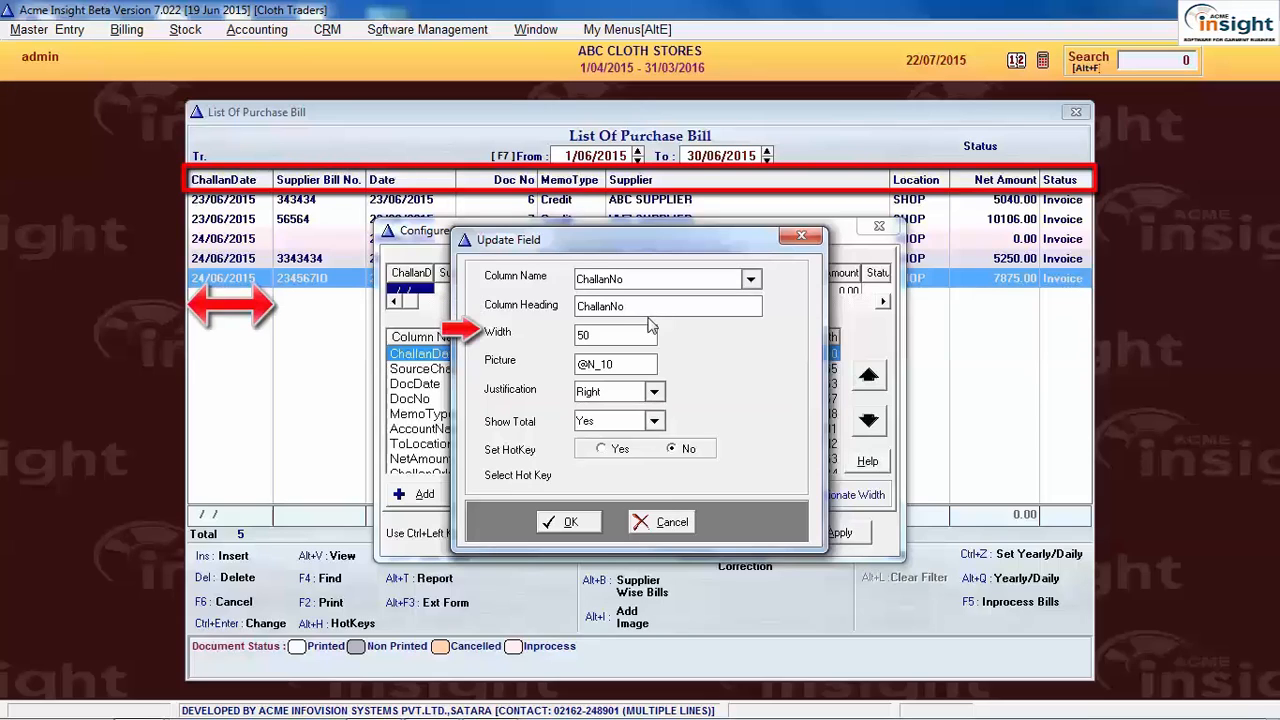
pyautogui.click(640, 334)
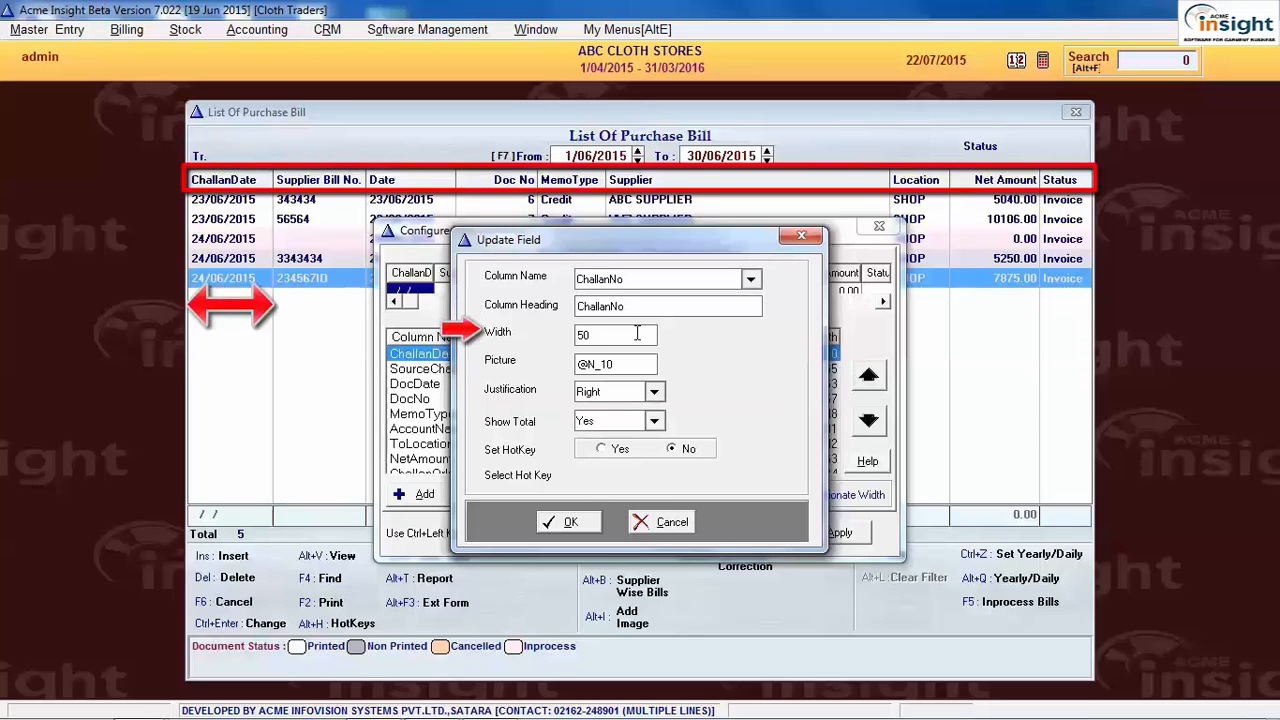
pyautogui.click(654, 393)
pyautogui.click(652, 420)
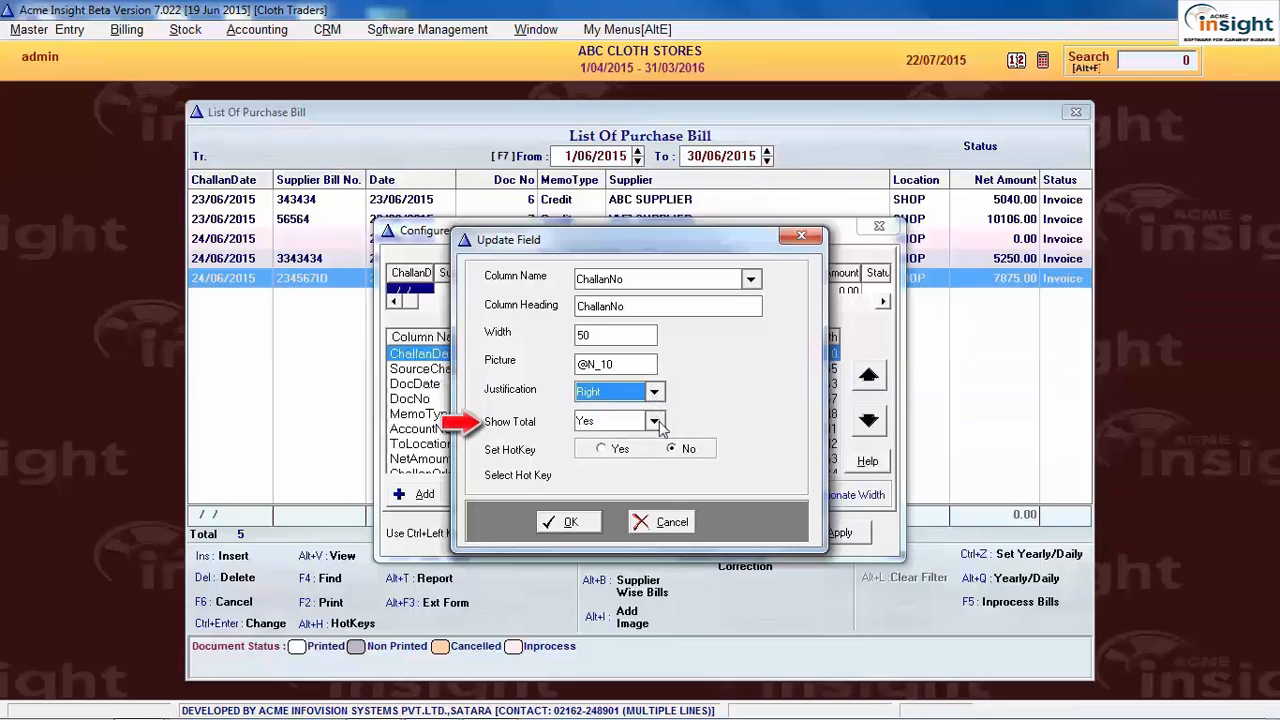
# - Set the ChallanNo column's Show Total to No, hot key to CtrlF2 and width to 60, and accept it
pyautogui.click(656, 422)
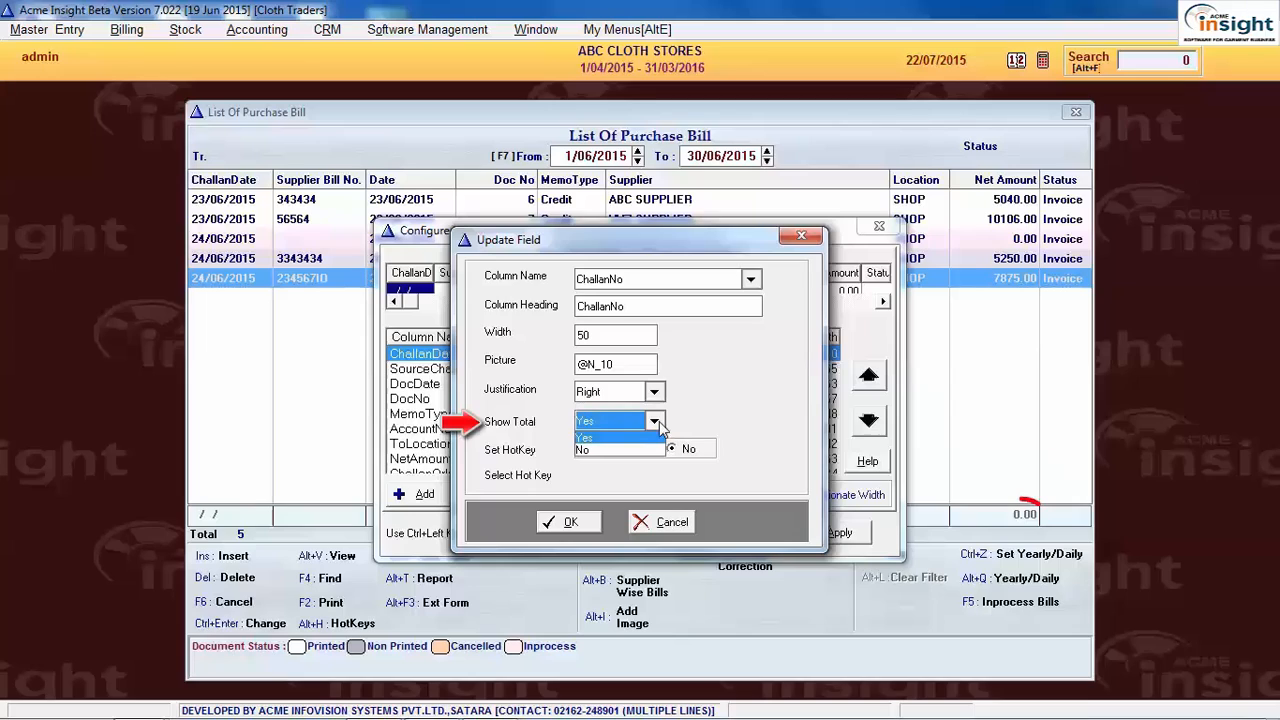
pyautogui.click(614, 452)
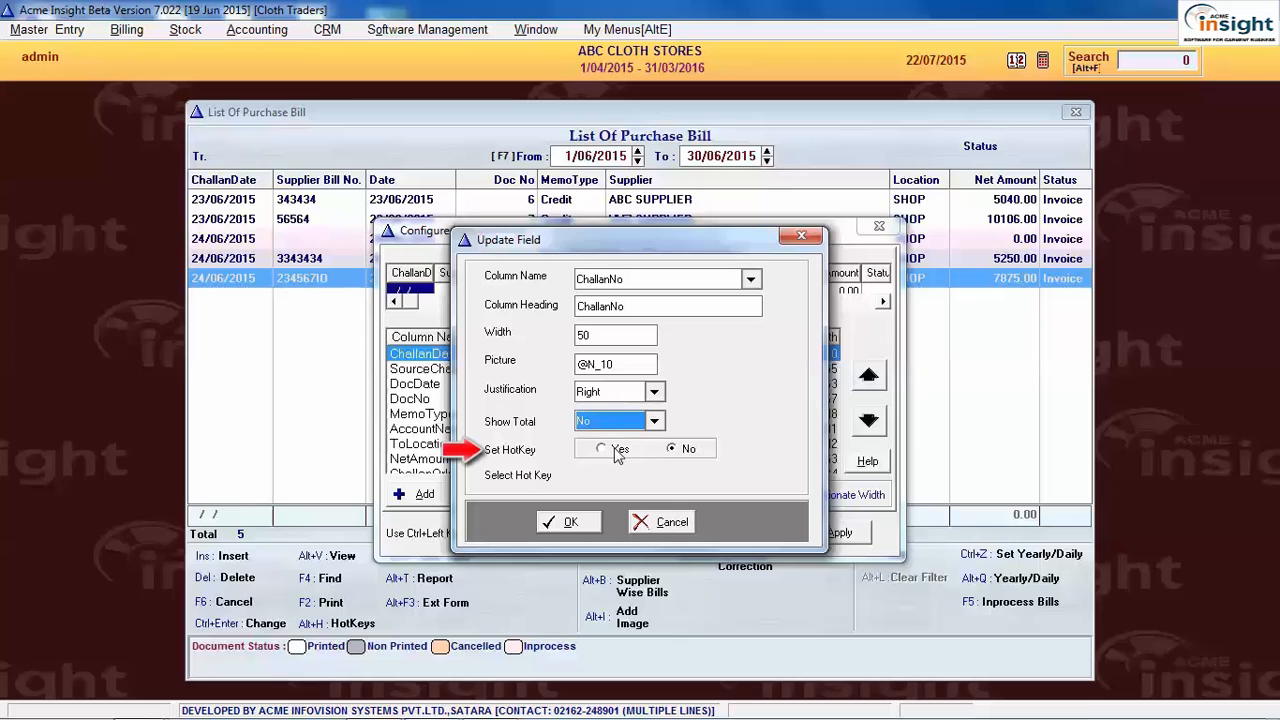
pyautogui.click(617, 451)
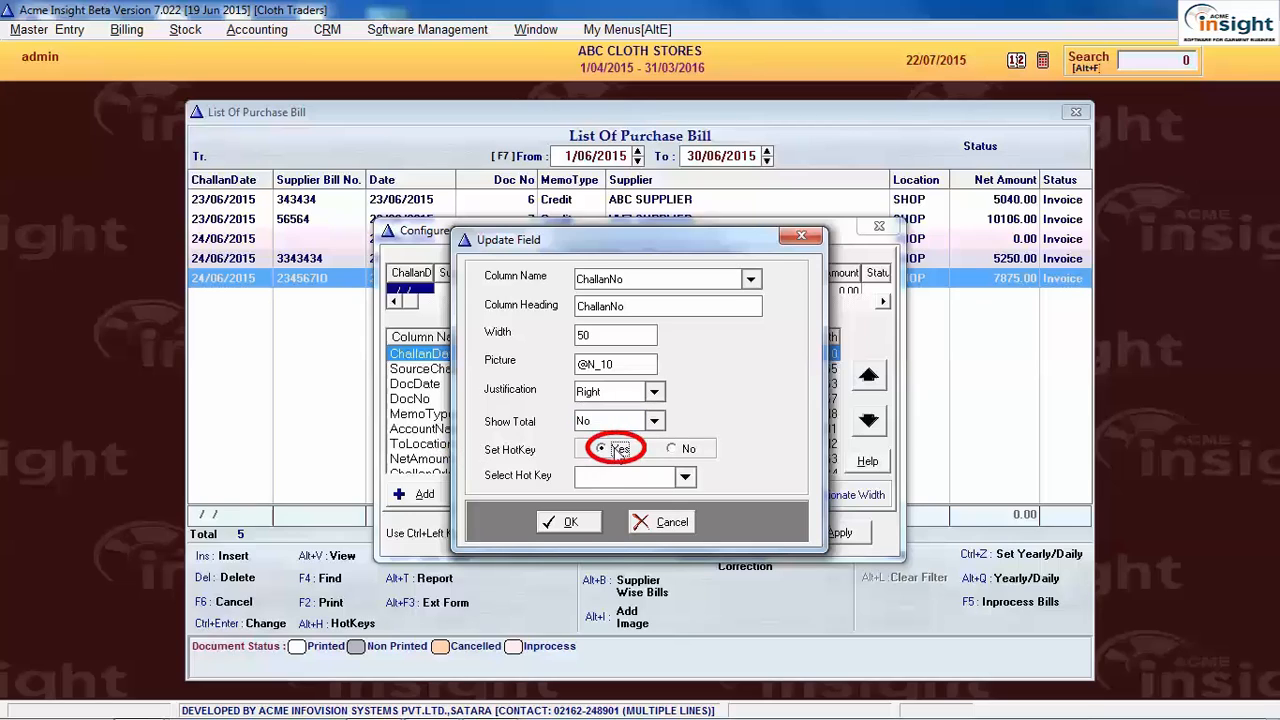
pyautogui.click(620, 476)
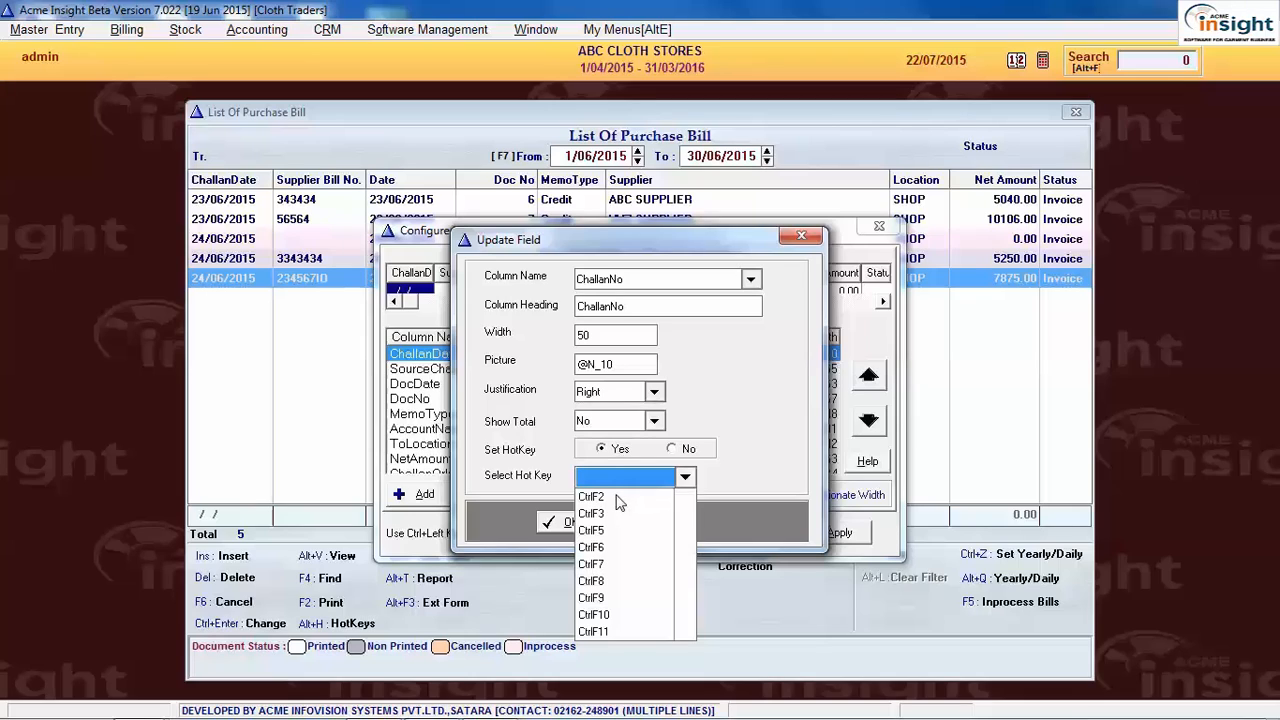
pyautogui.click(619, 500)
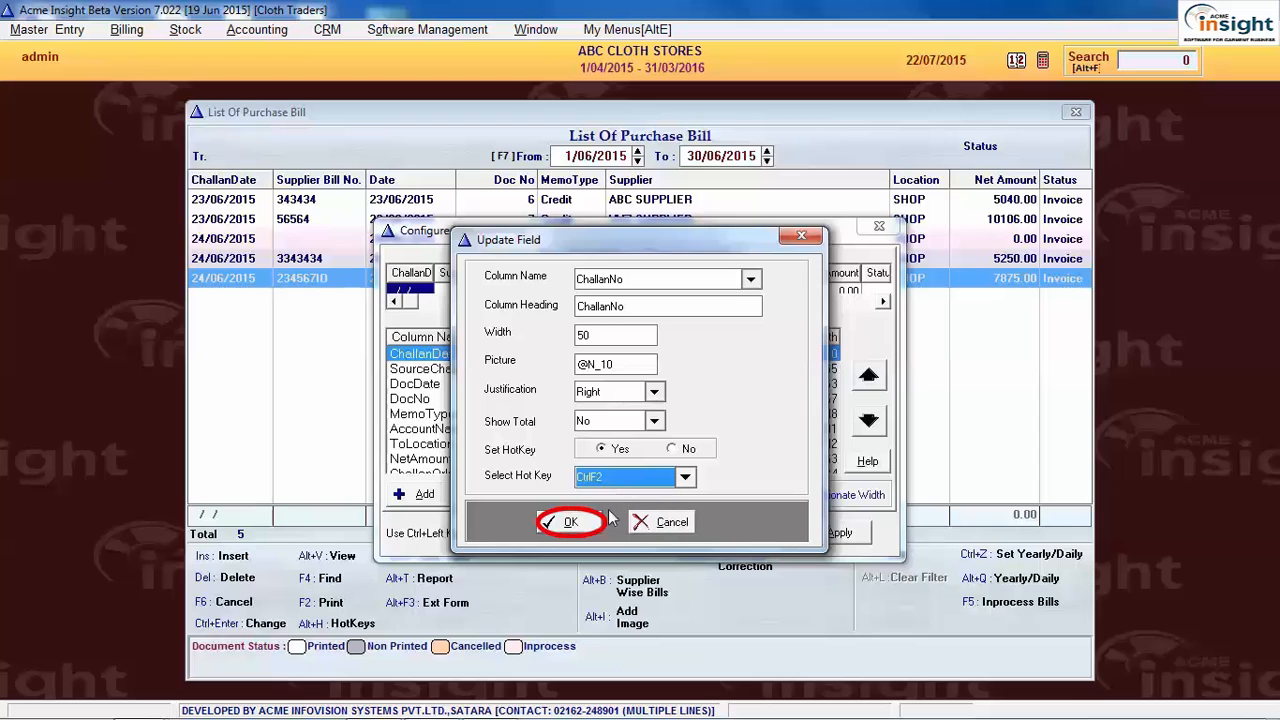
pyautogui.click(568, 522)
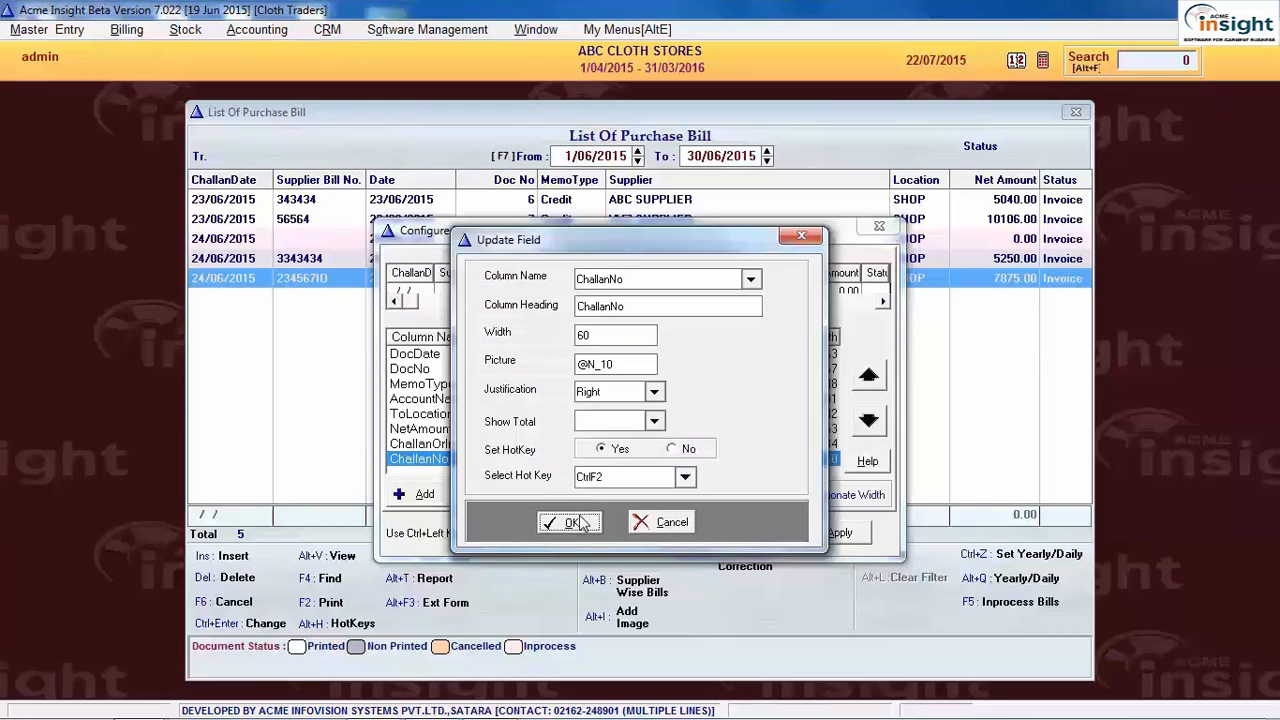
pyautogui.click(575, 522)
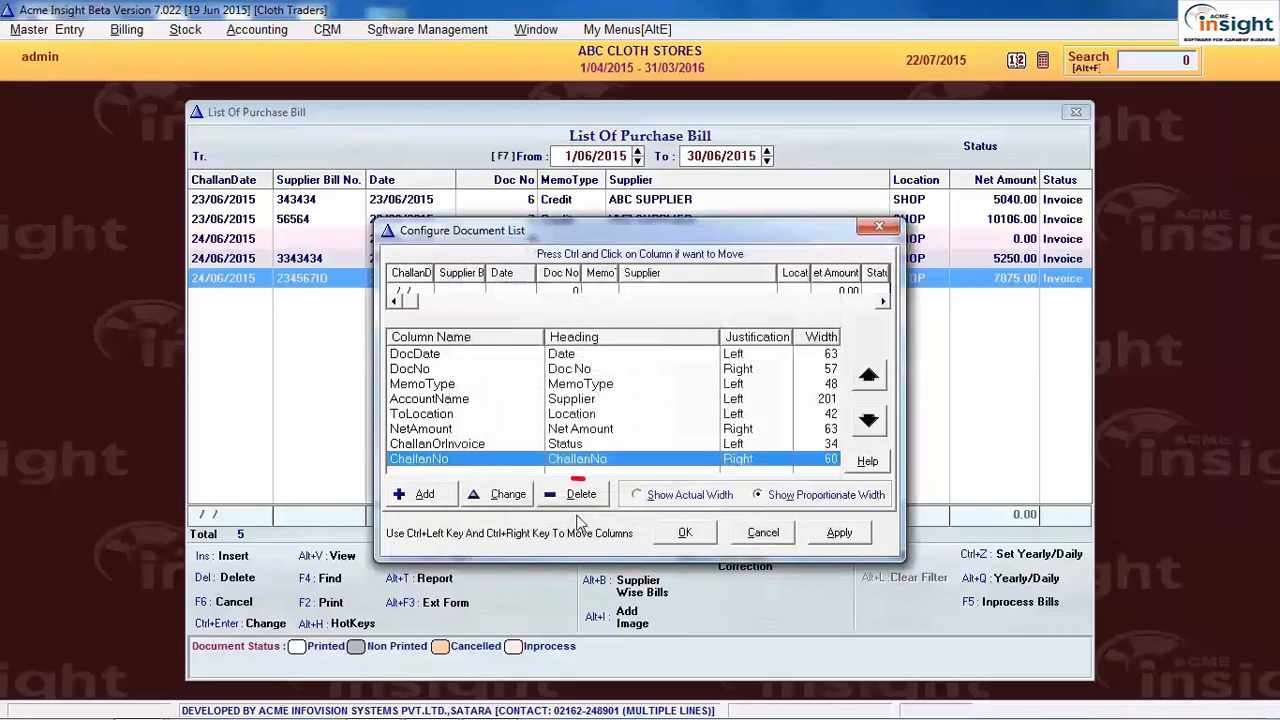
# - Delete the ChallanOrInvoice column, headed Status, from the document list configuration
pyautogui.press('Up')
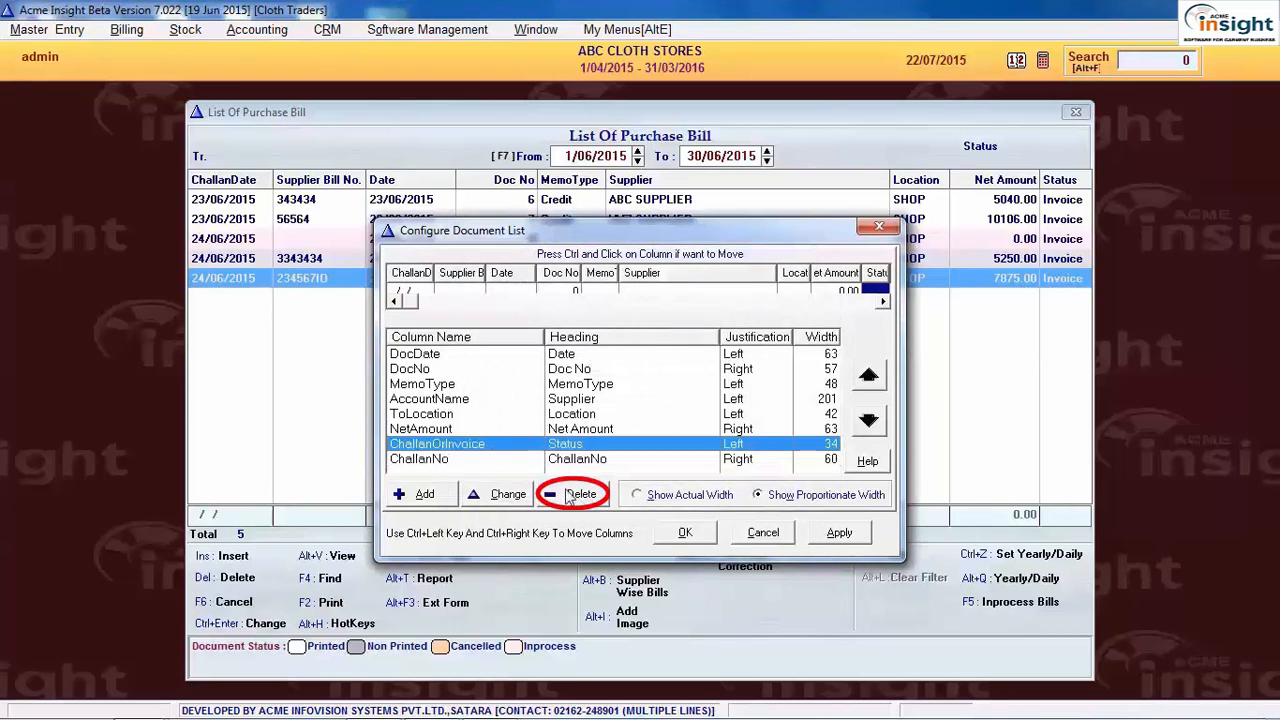
pyautogui.click(590, 500)
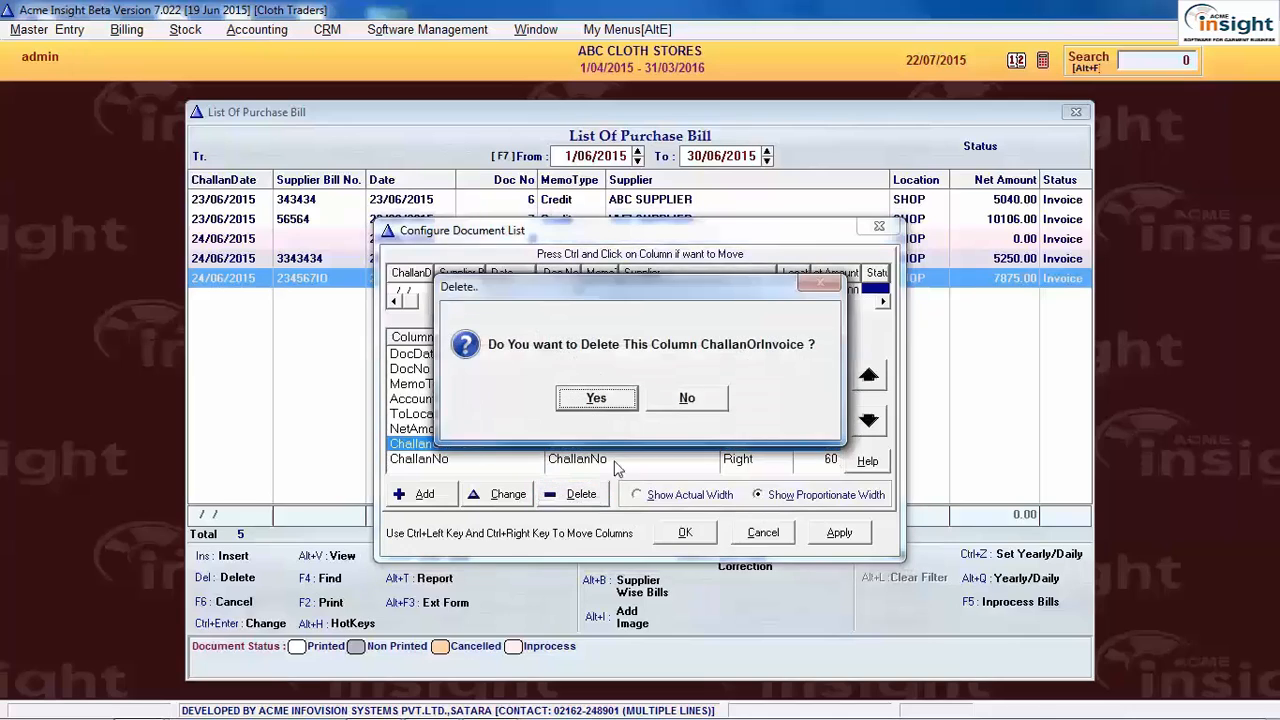
pyautogui.click(618, 406)
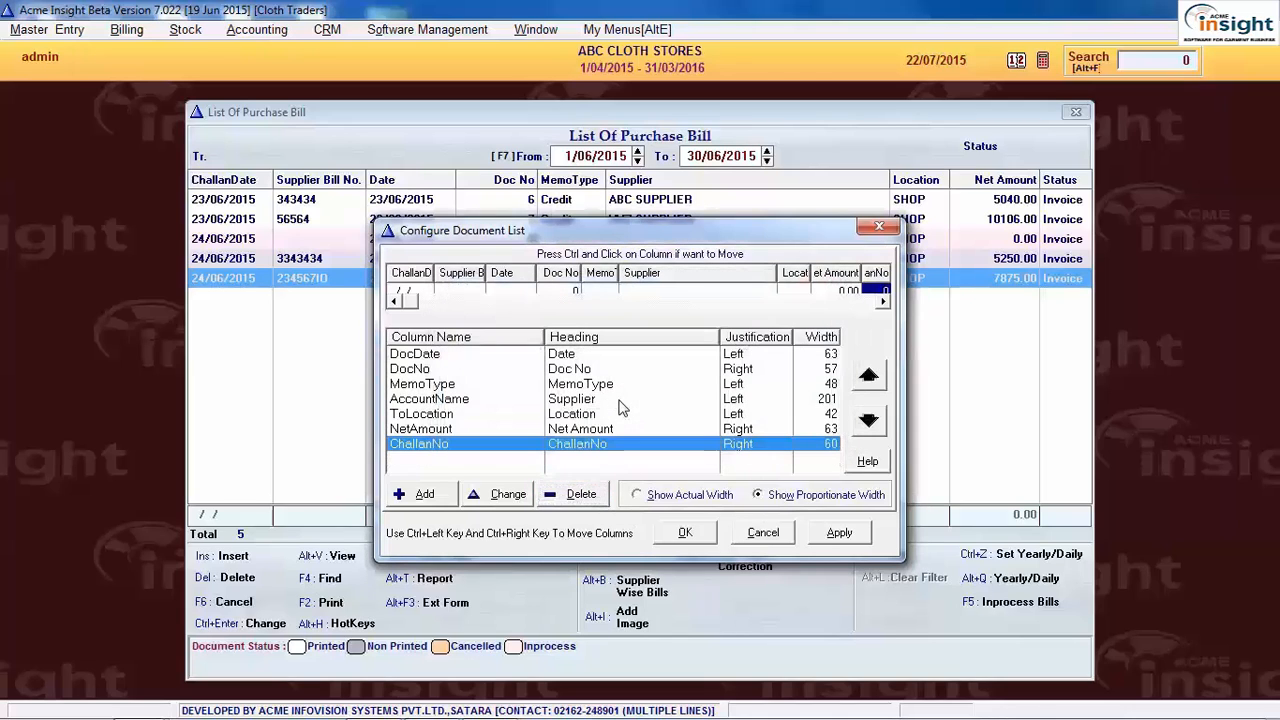
# - Move the ChallanNo column up to between DocDate and DocNo, and apply and accept the list configuration
pyautogui.click(869, 375)
pyautogui.click(869, 375)
pyautogui.click(869, 375)
pyautogui.click(869, 375)
pyautogui.click(869, 375)
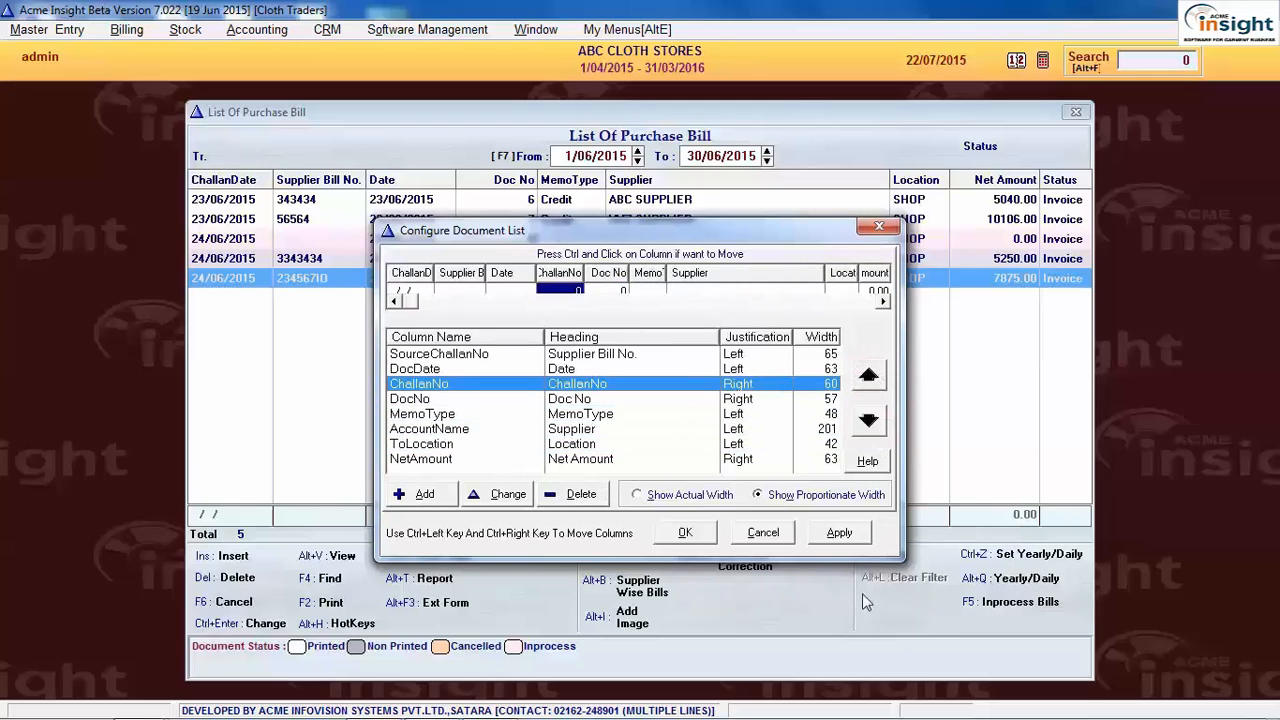
pyautogui.click(840, 533)
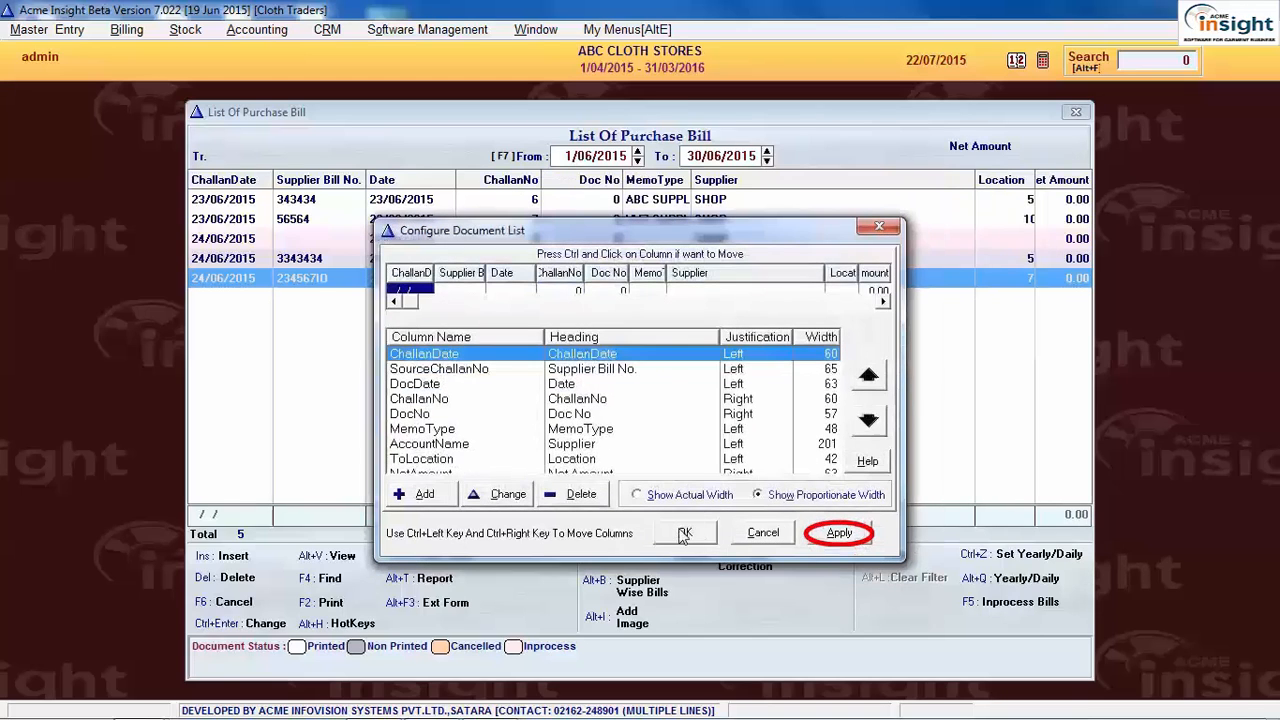
pyautogui.click(684, 533)
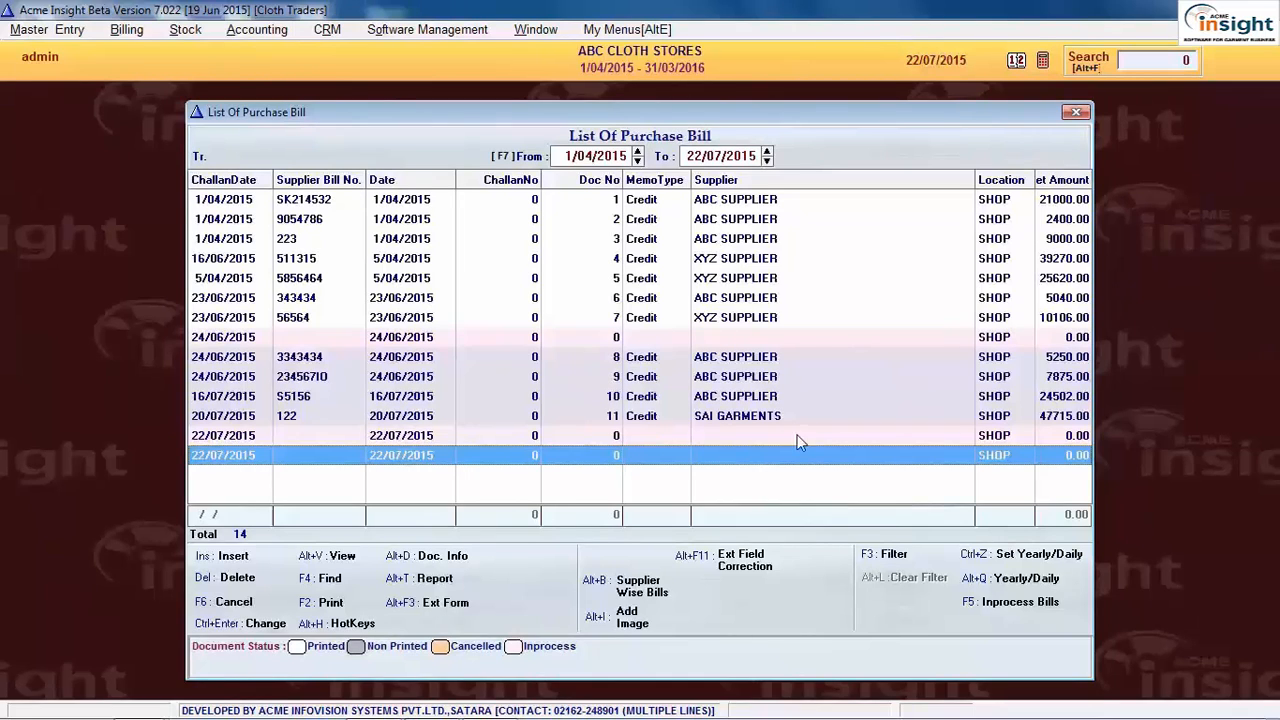
# - Sort the purchase bill list by Supplier in ascending and descending order, and by Net Amount
pyautogui.click(785, 186)
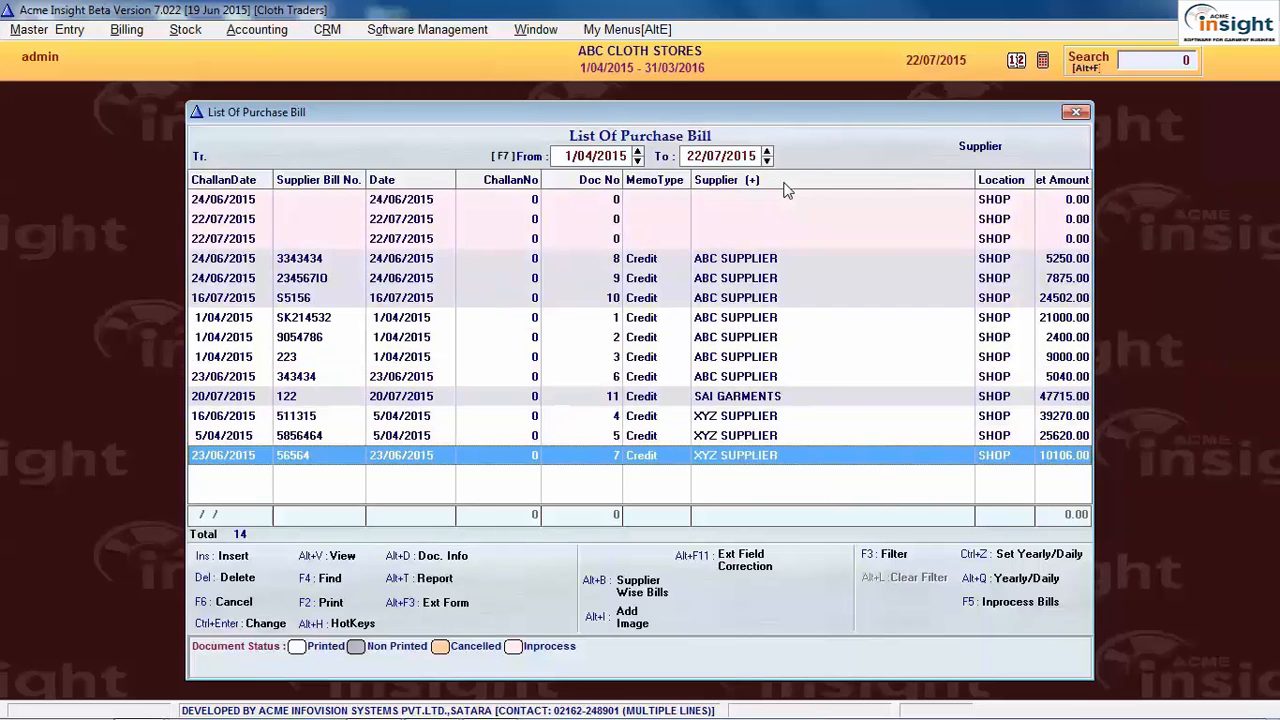
pyautogui.click(785, 184)
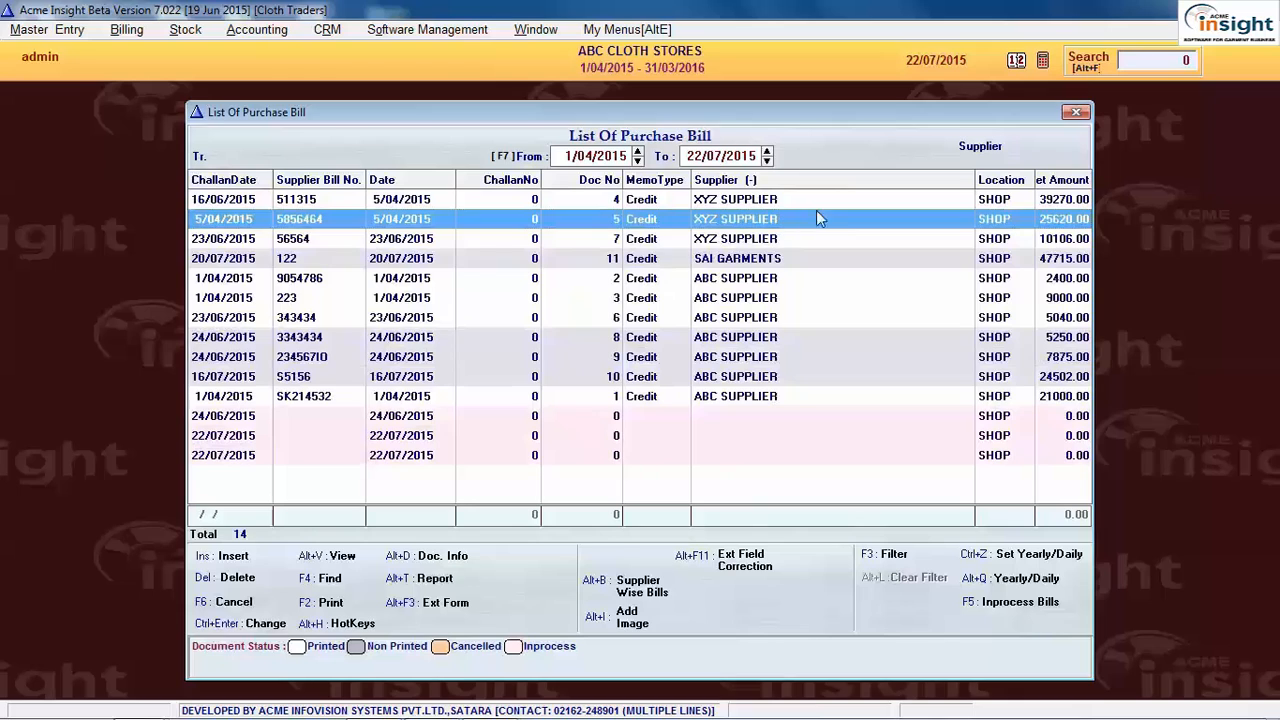
pyautogui.click(1066, 186)
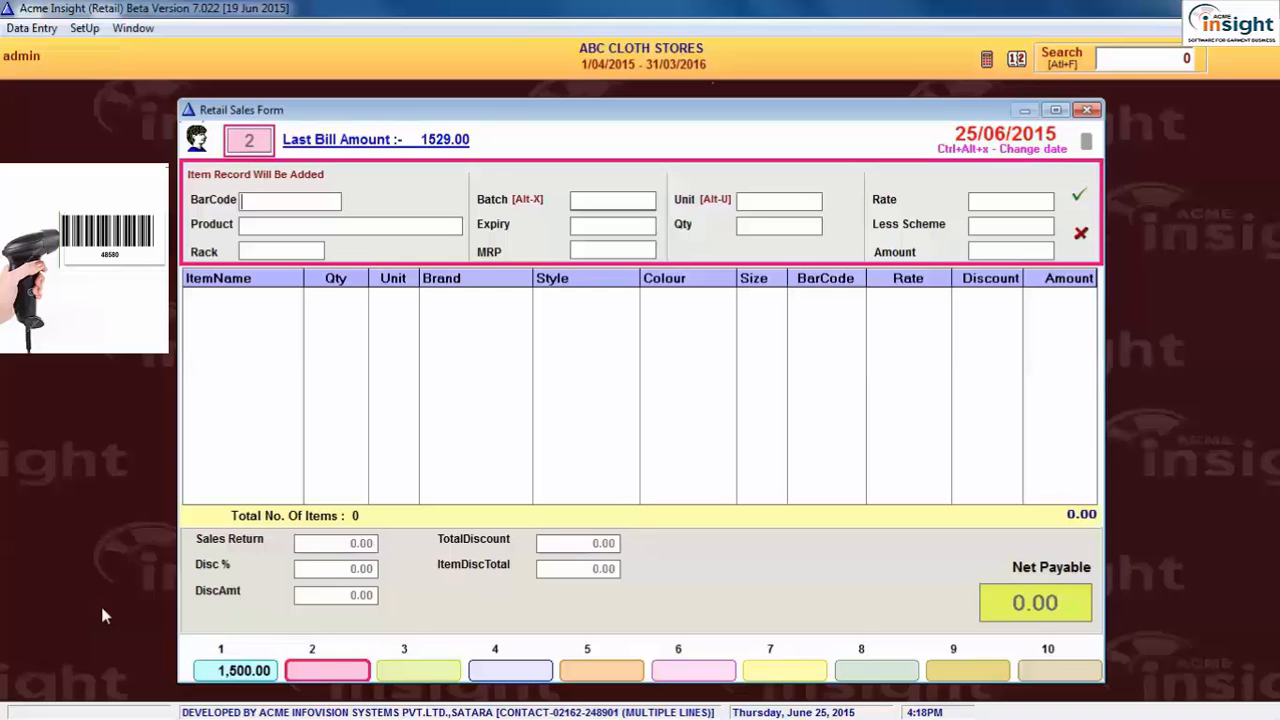
# - Enter the item with barcode 48580 in the Retail Sales Form
pyautogui.write('48580')
pyautogui.press('Return')
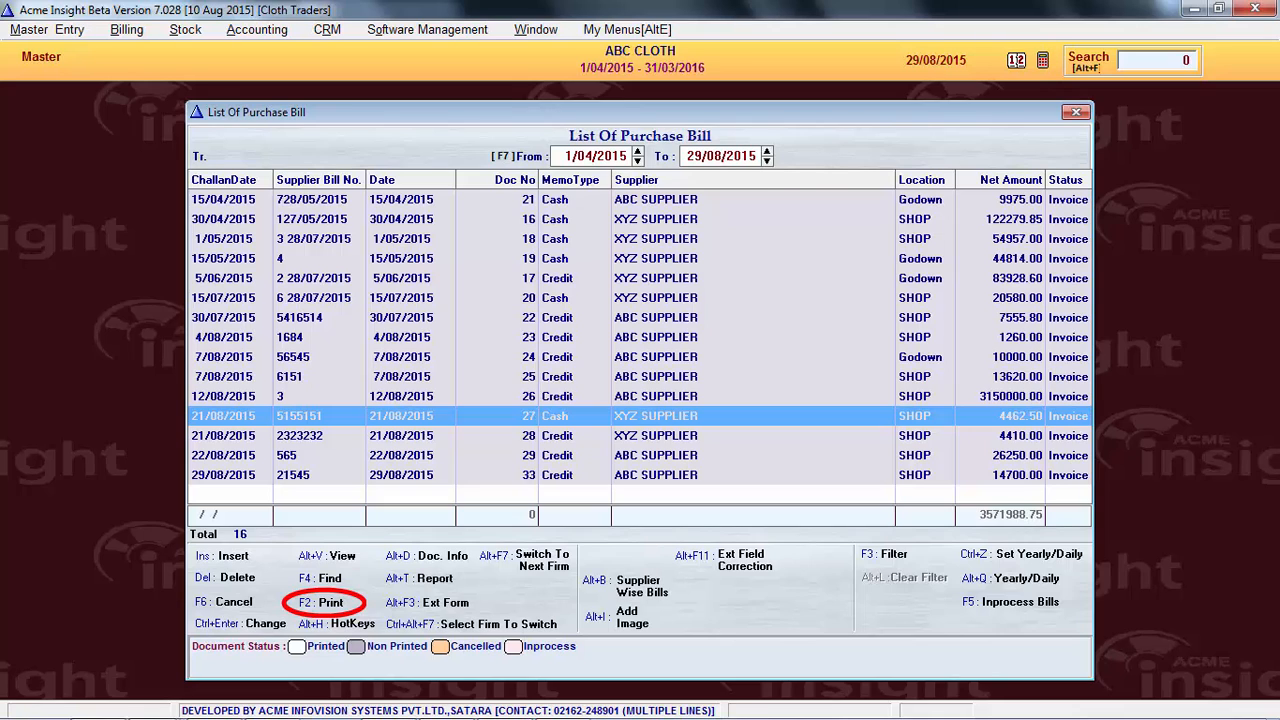
# - Open barcode printing for purchase bill P-29 and print the single label 198 of the blue shirt
pyautogui.press('F2')
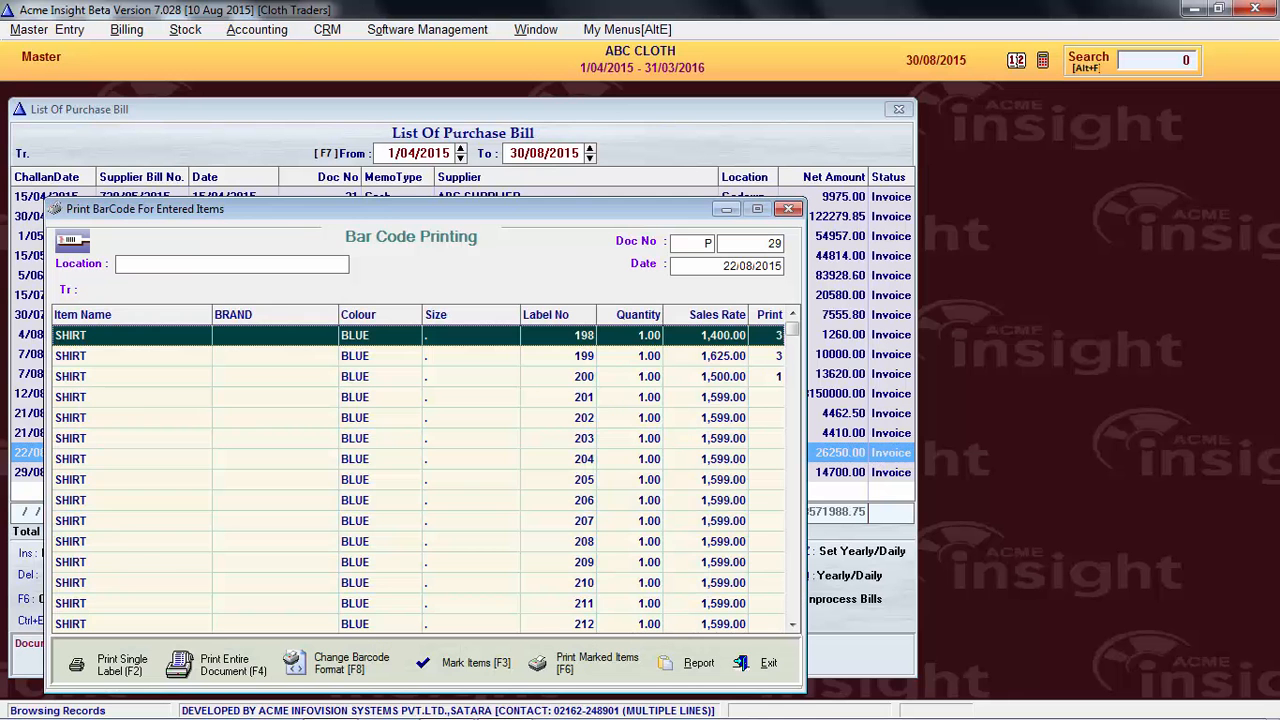
pyautogui.press('F2')
pyautogui.press('super')
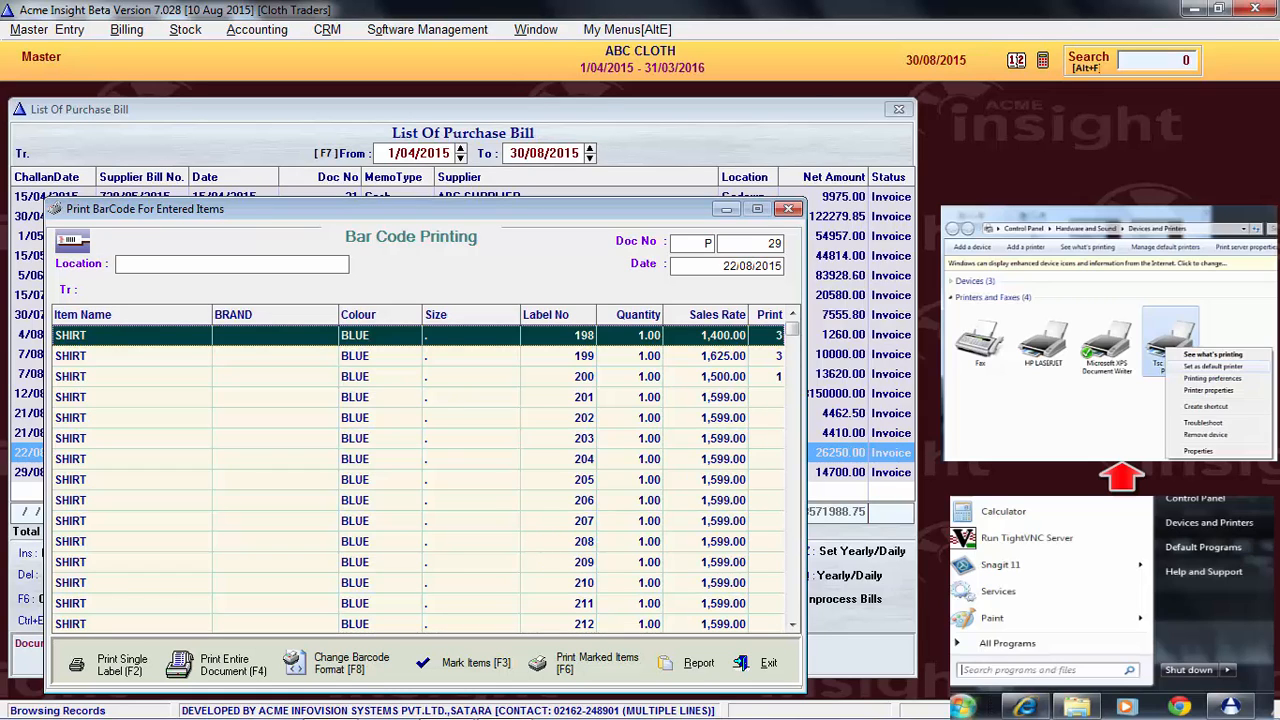